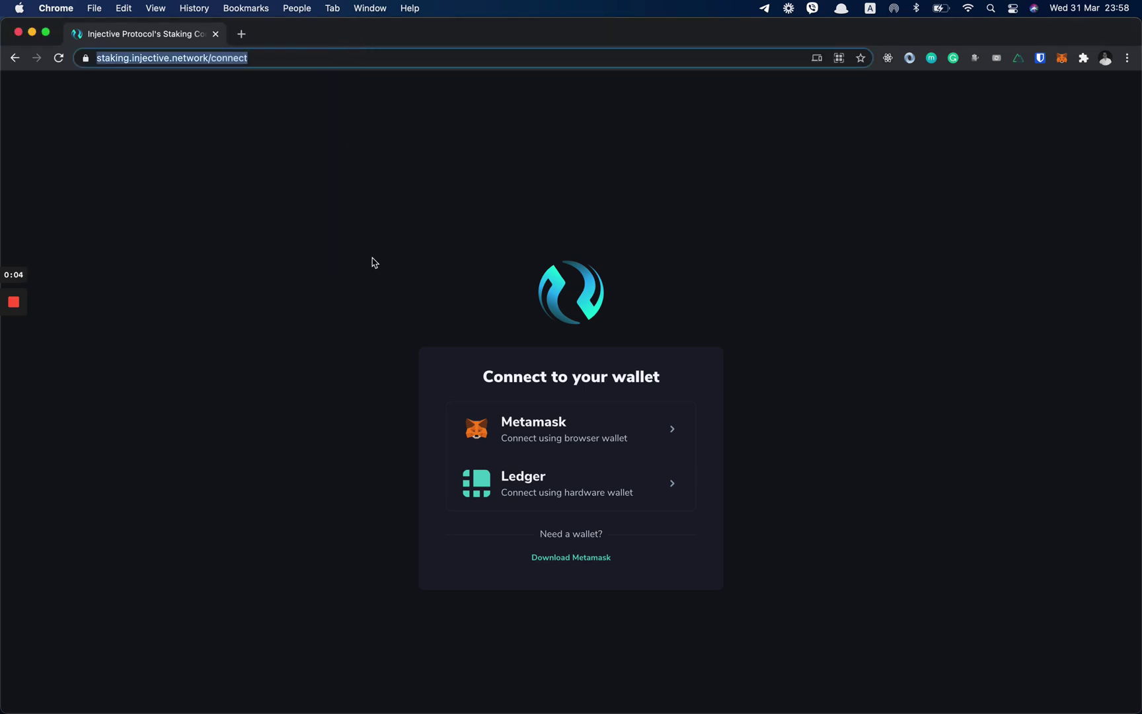
# - Load the Injective Staking site by entering its staking.injective web address
pyautogui.write('https:')
pyautogui.press('BackSpace')
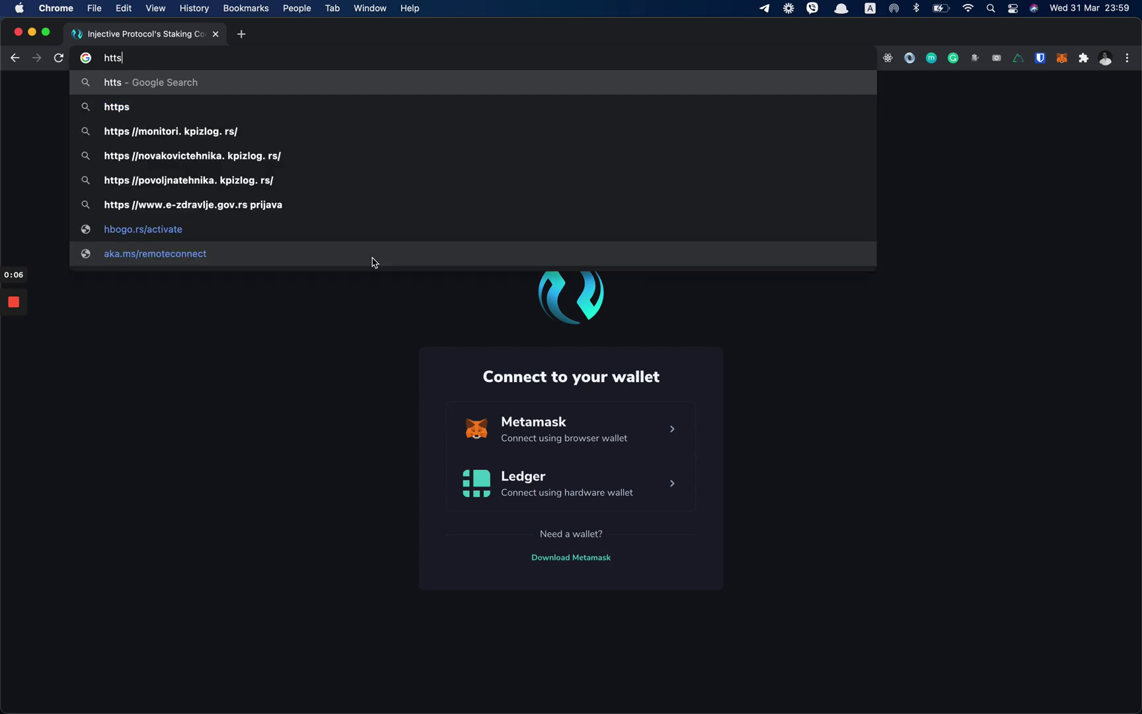
pyautogui.press('BackSpace')
pyautogui.press('BackSpace')
pyautogui.press('BackSpace')
pyautogui.press('BackSpace')
pyautogui.write('ttps')
pyautogui.press('BackSpace')
pyautogui.write('://staking.injective.')
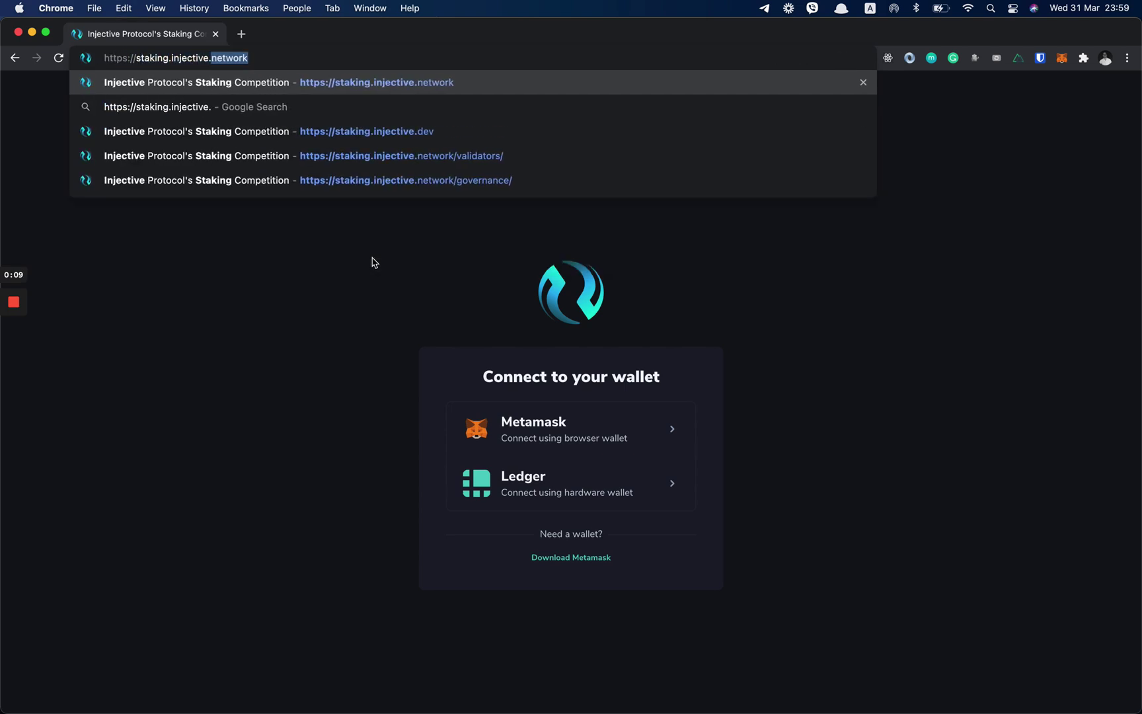
pyautogui.press('Return')
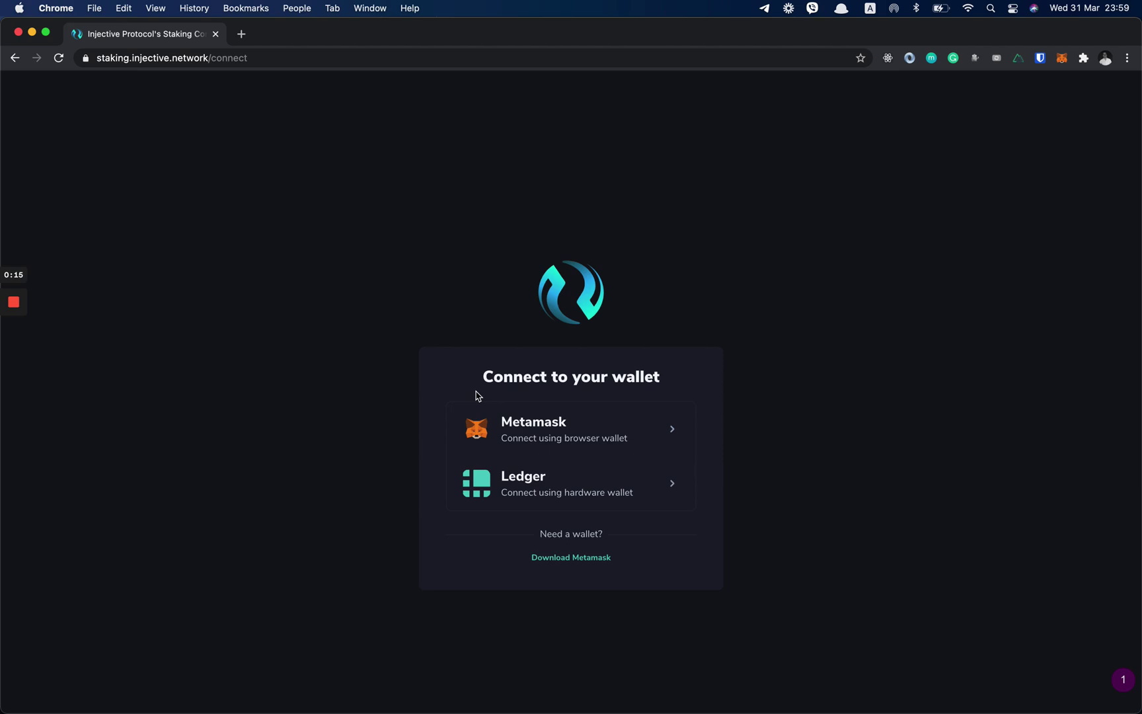
# - Choose MetaMask on the connect page and sign the confirmation message
pyautogui.click(513, 375)
pyautogui.click(697, 362)
pyautogui.click(599, 445)
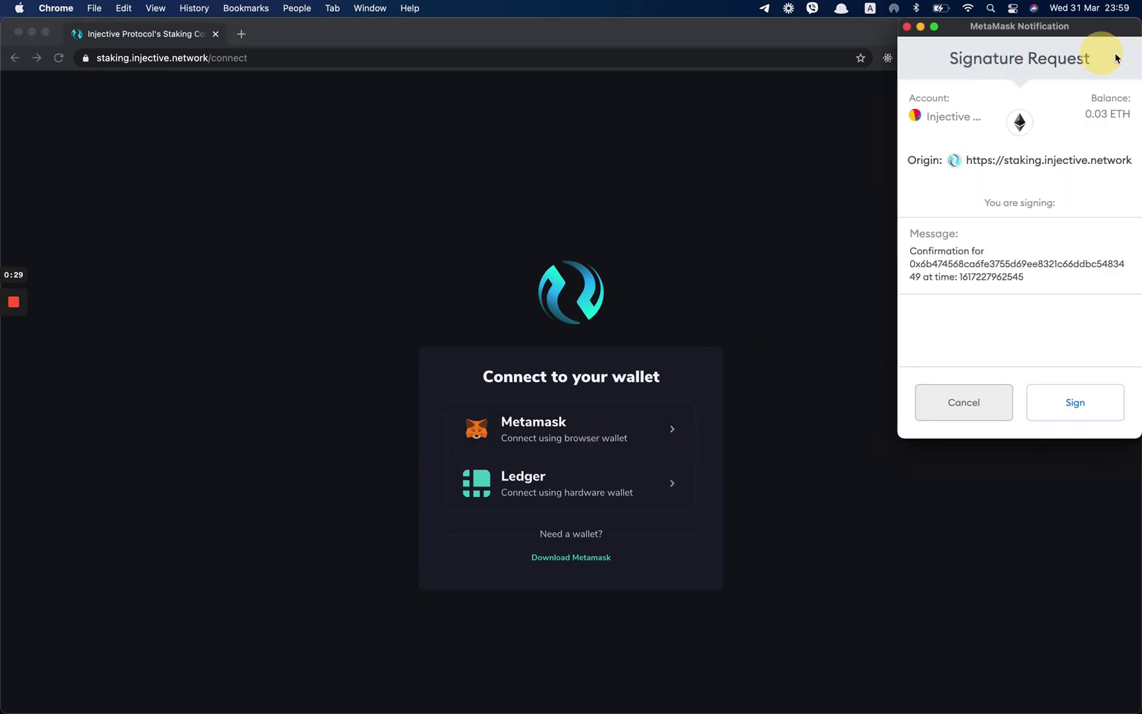
pyautogui.moveTo(1029, 278); pyautogui.dragTo(913, 259)
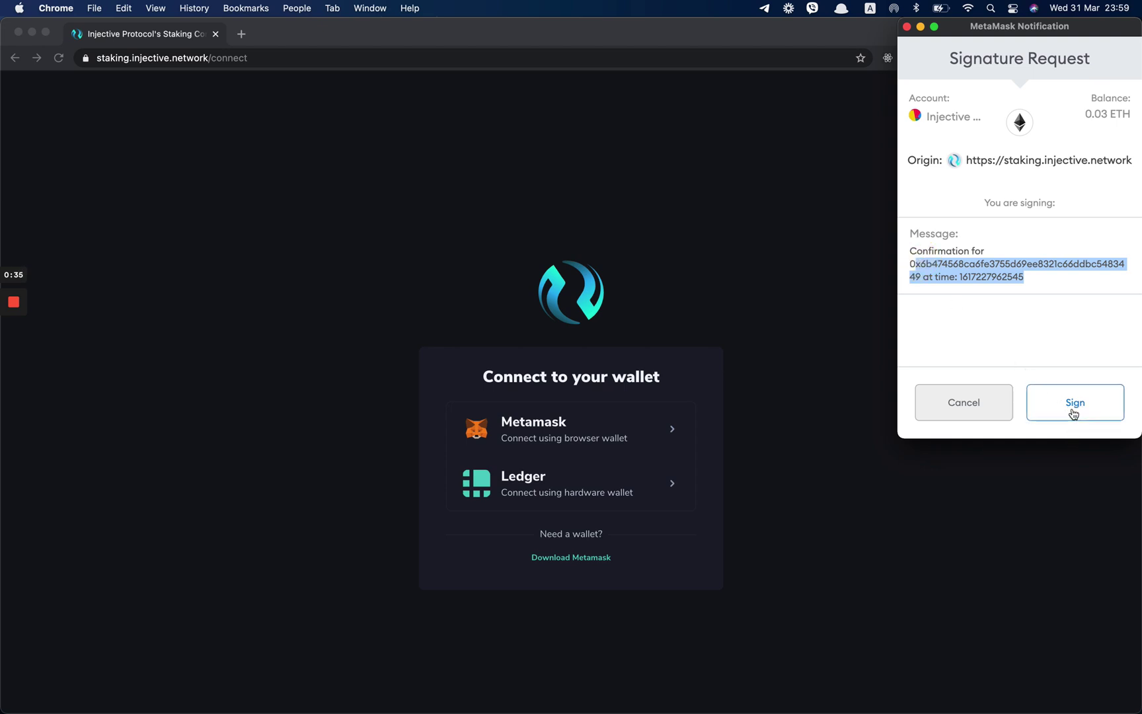
pyautogui.click(1074, 409)
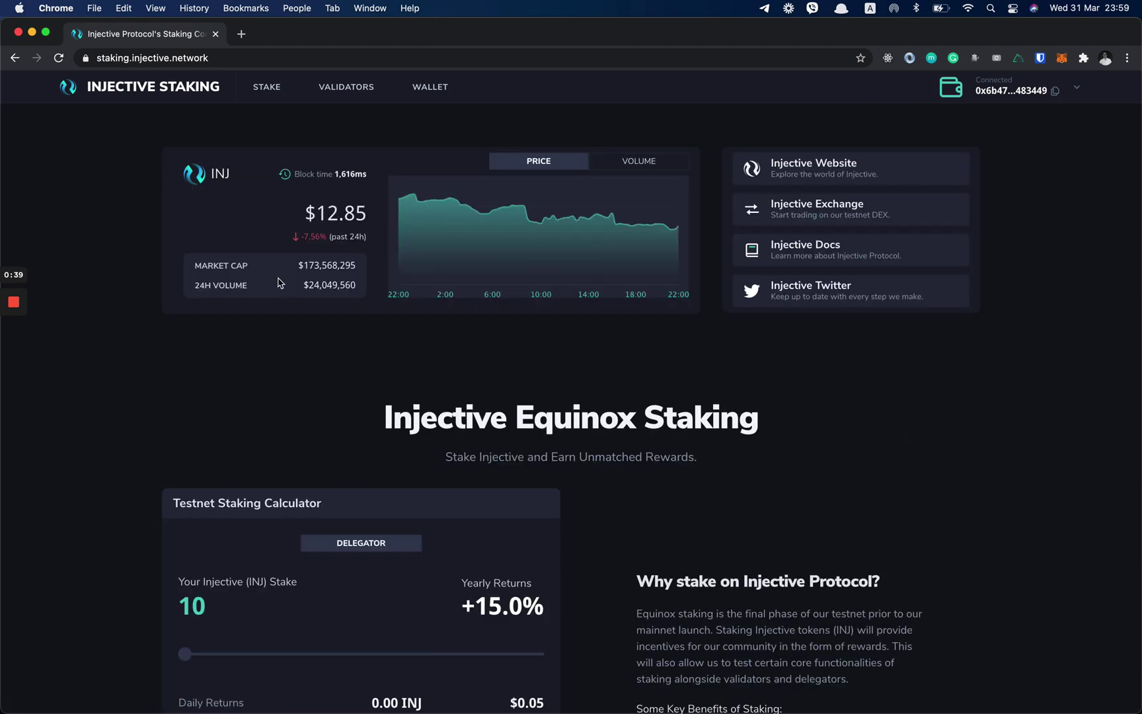
# - Raise the staking calculator's stake amount with the slider
pyautogui.scroll(-5, 714, 475)
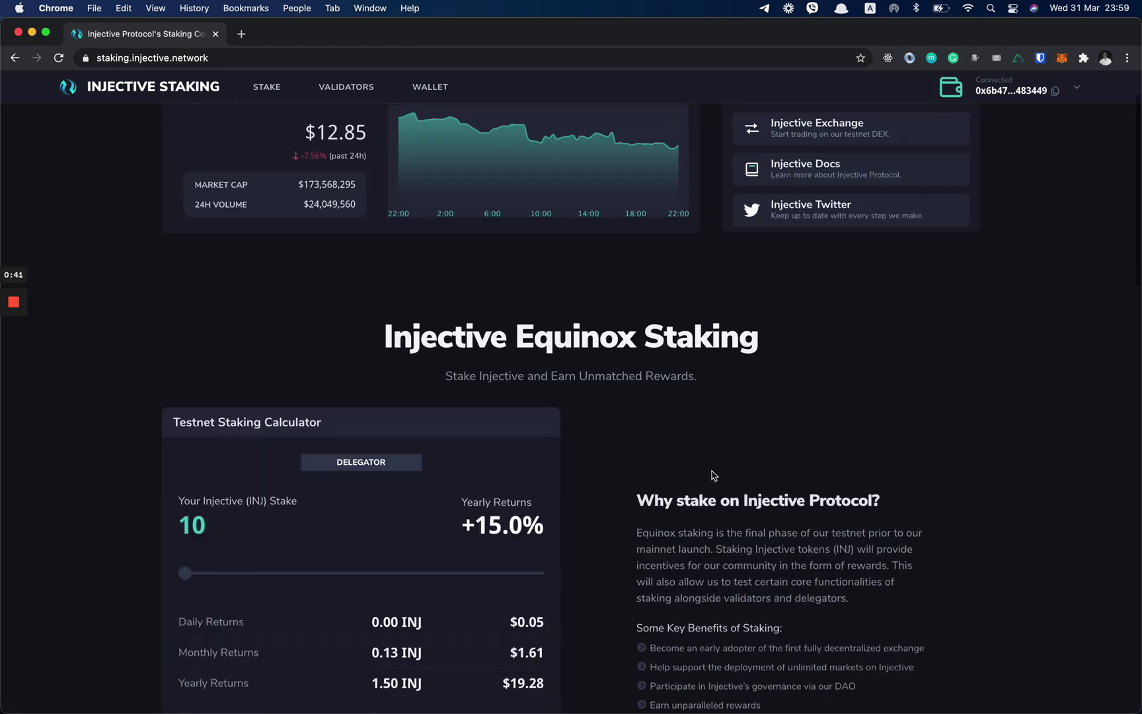
pyautogui.scroll(-1, 395, 472)
pyautogui.scroll(2, 383, 474)
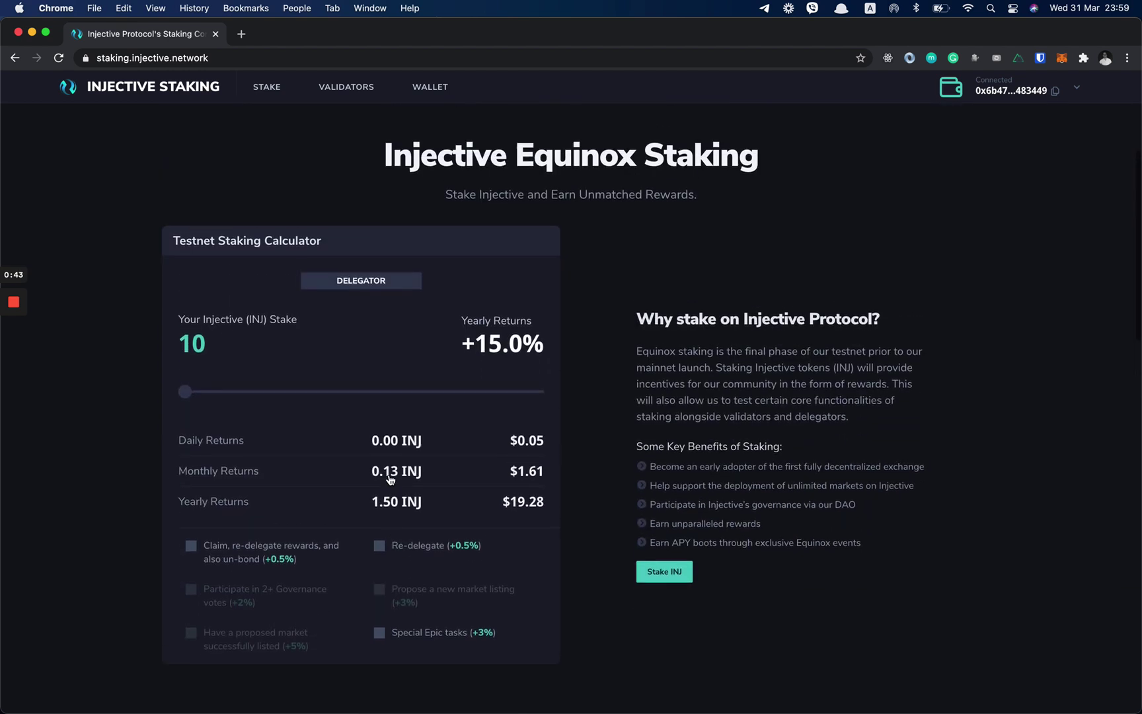
pyautogui.moveTo(188, 403); pyautogui.dragTo(391, 400)
# - Tick the Claim/re-delegate/un-bond, Re-delegate and Special Epic task boxes
pyautogui.scroll(-3, 336, 490)
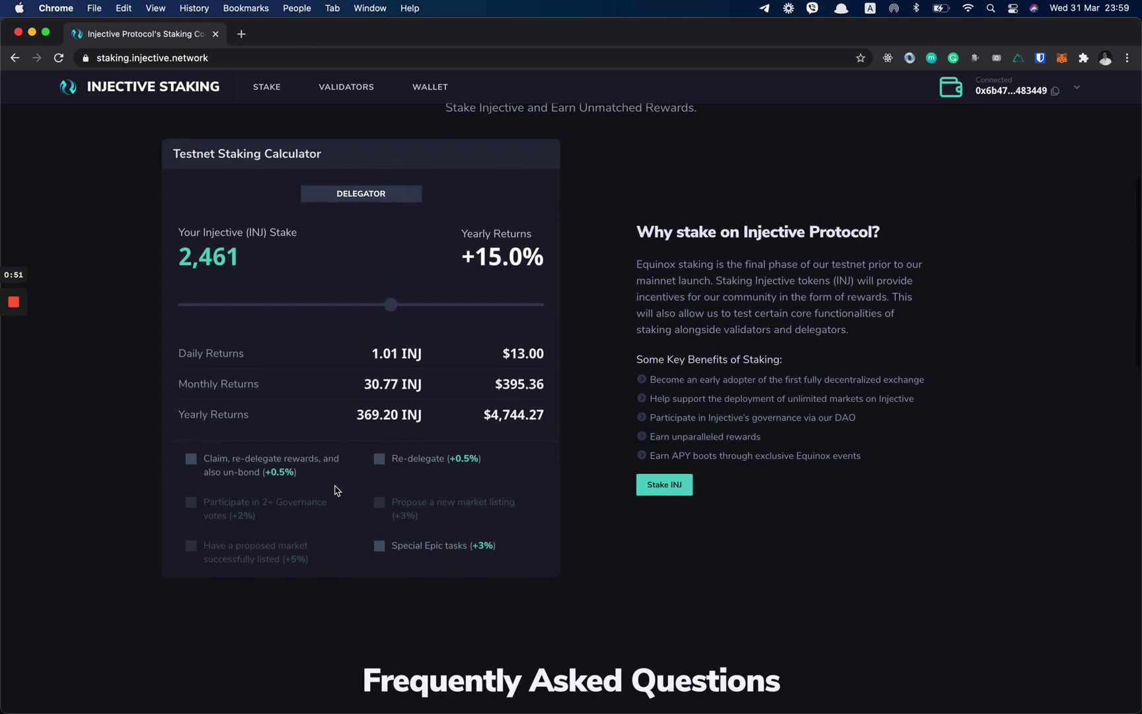
pyautogui.click(238, 465)
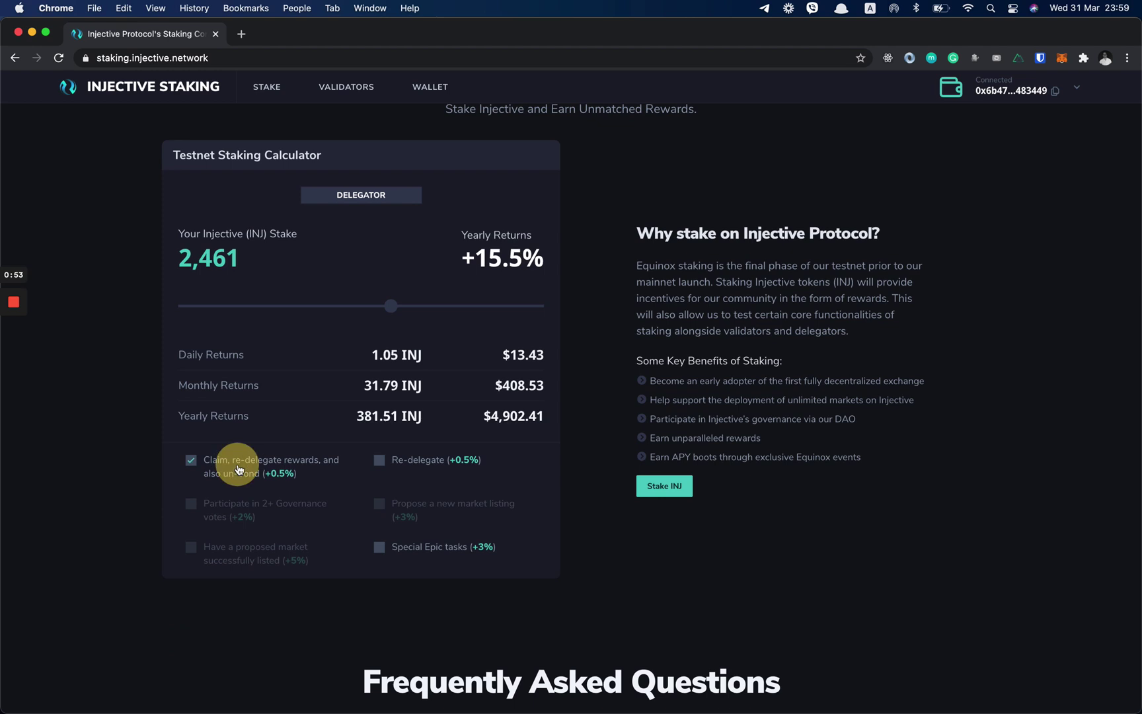
pyautogui.click(424, 469)
pyautogui.click(426, 549)
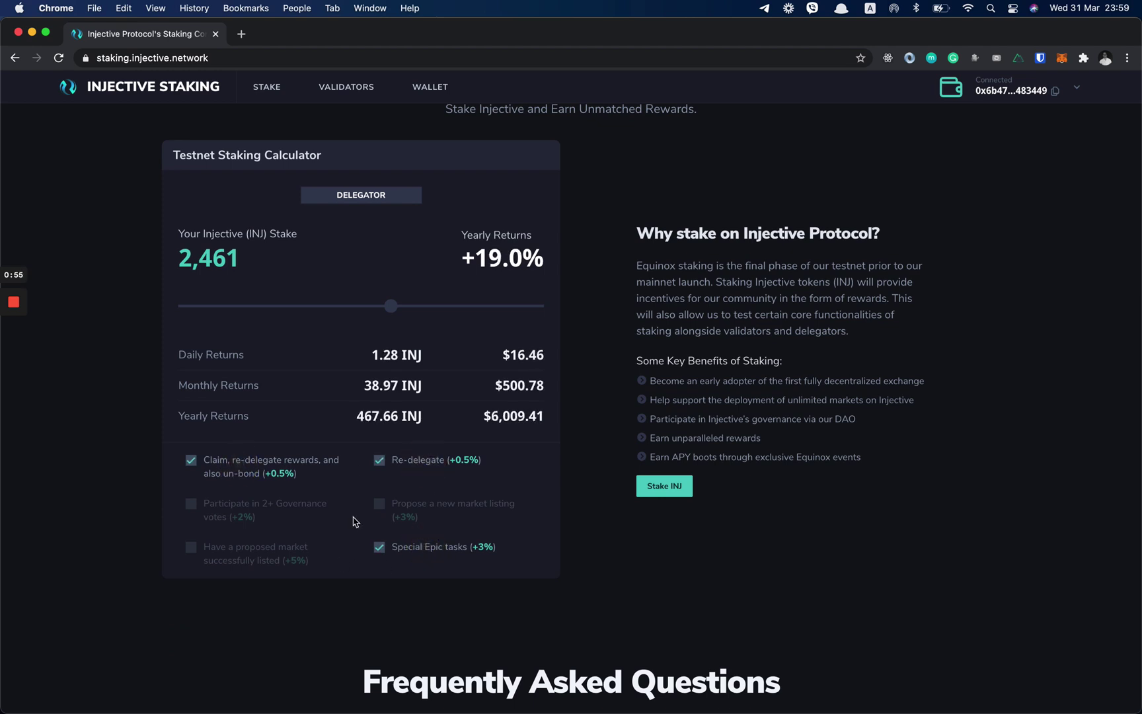
# - Fine-tune the stake slider to 10,851 INJ for +19.0% yearly returns
pyautogui.scroll(1, 355, 522)
pyautogui.moveTo(390, 340); pyautogui.dragTo(441, 342)
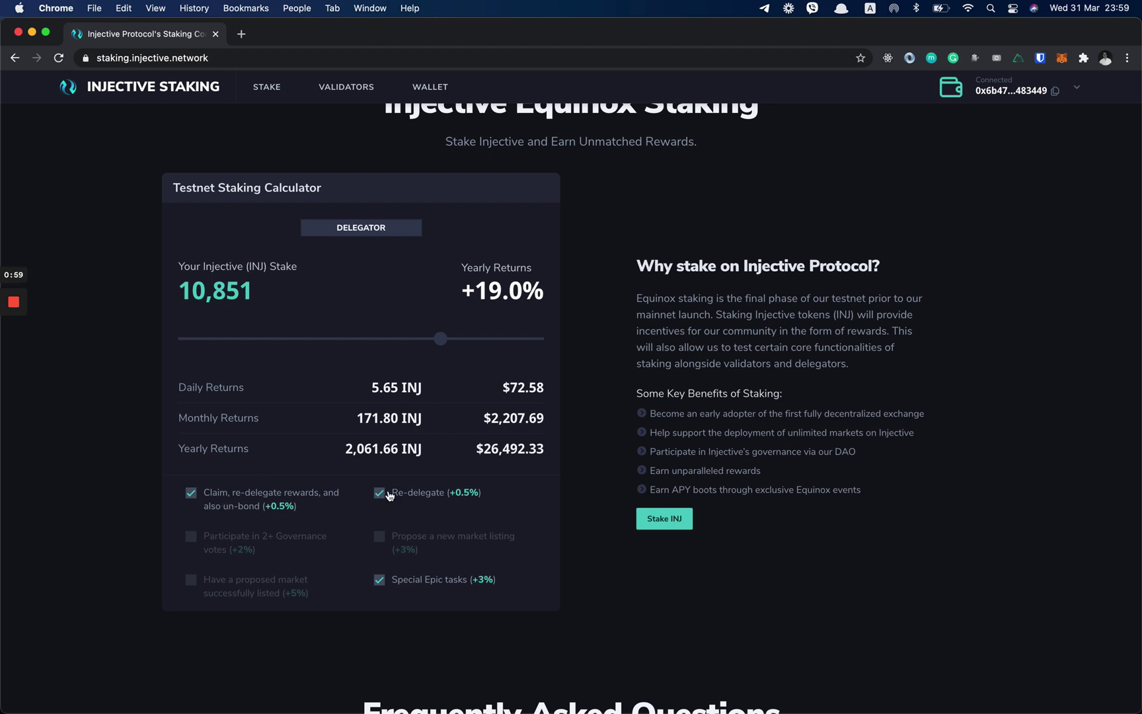
pyautogui.scroll(-1, 425, 548)
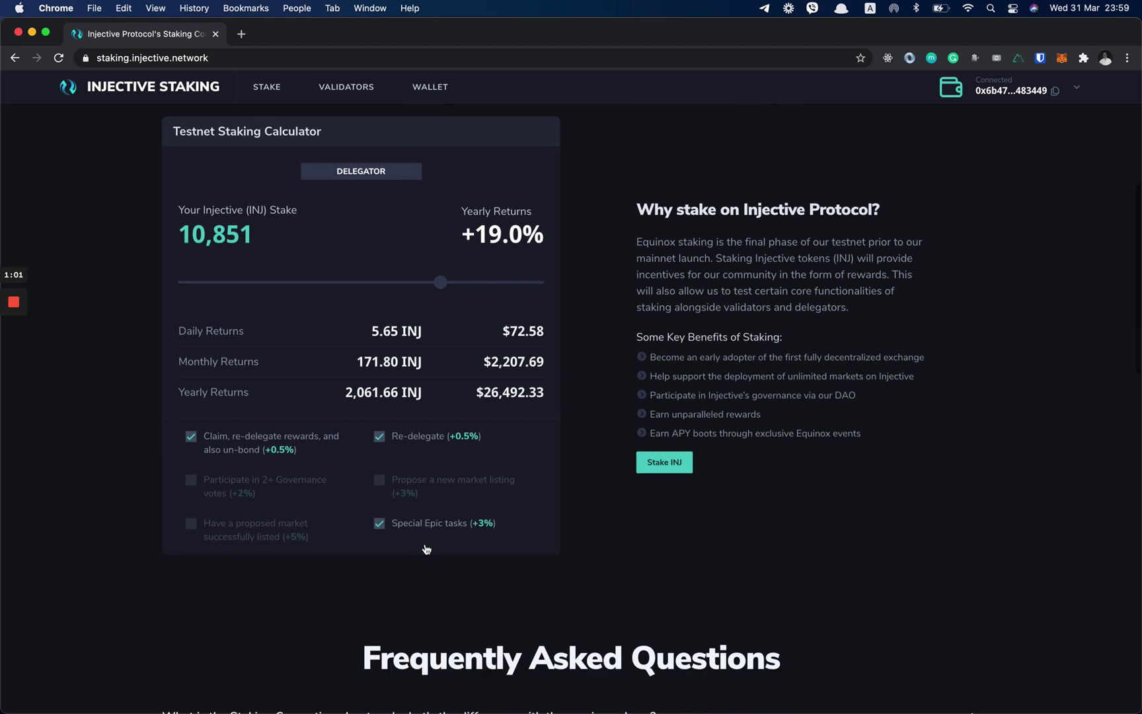
pyautogui.scroll(-5, 427, 549)
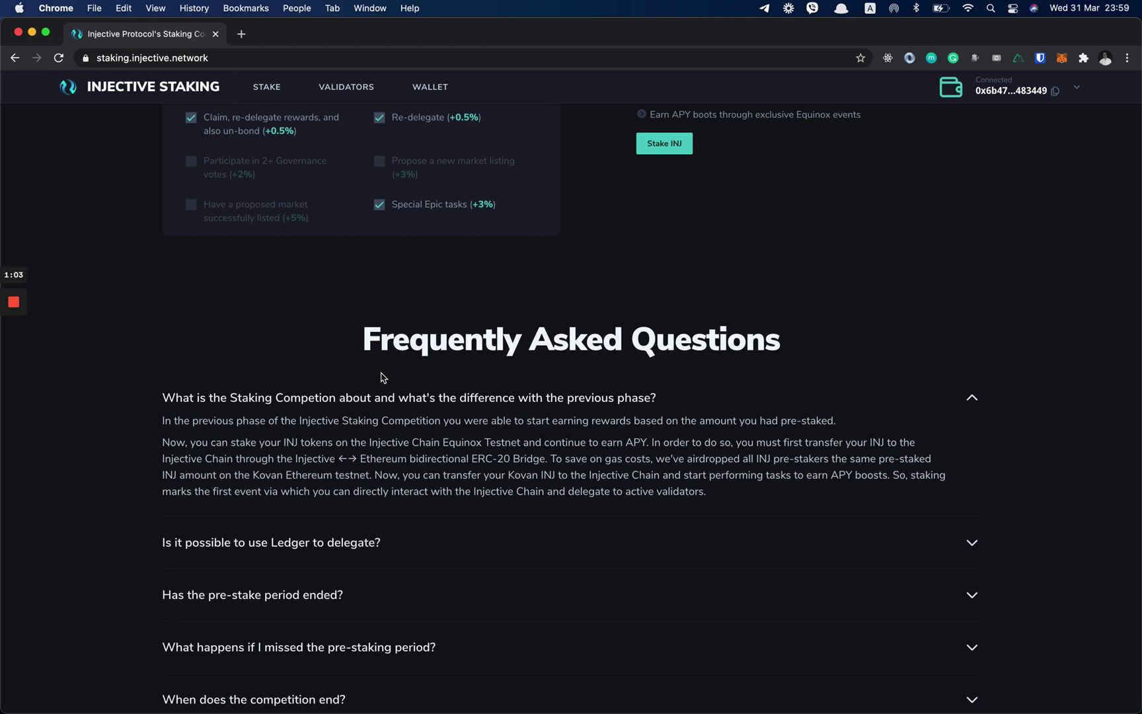
# - Collapse the Staking Competition answer and expand 'Is it possible to use Ledger to delegate?'
pyautogui.moveTo(361, 342); pyautogui.dragTo(732, 365)
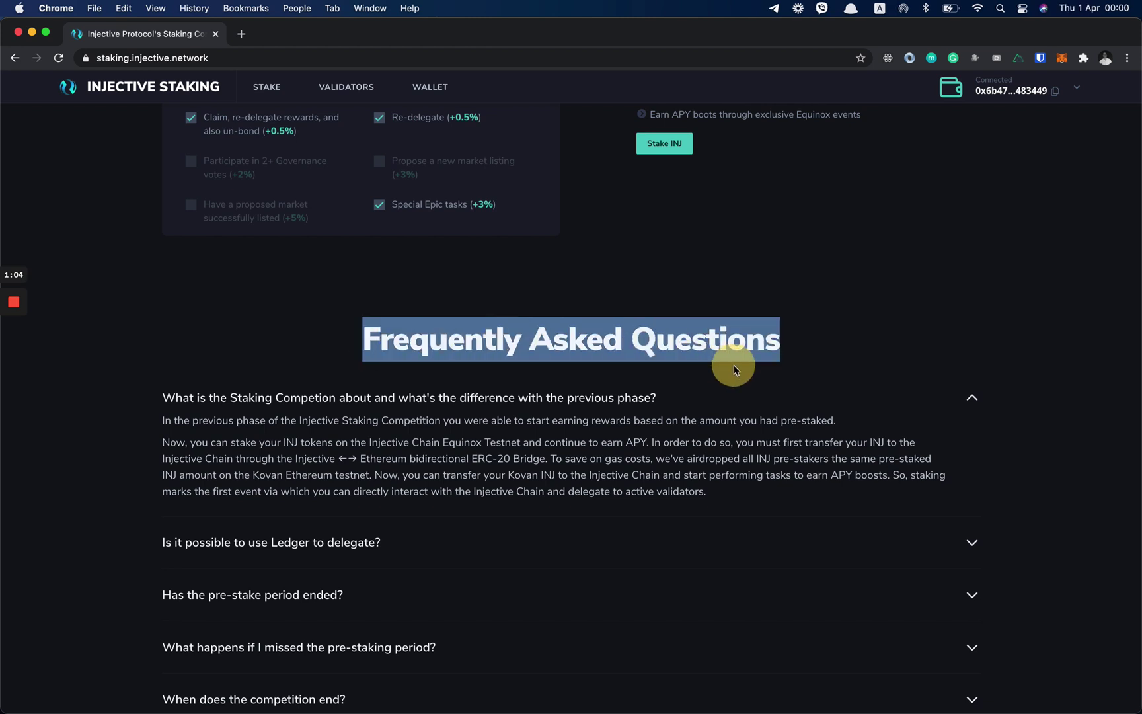
pyautogui.click(800, 357)
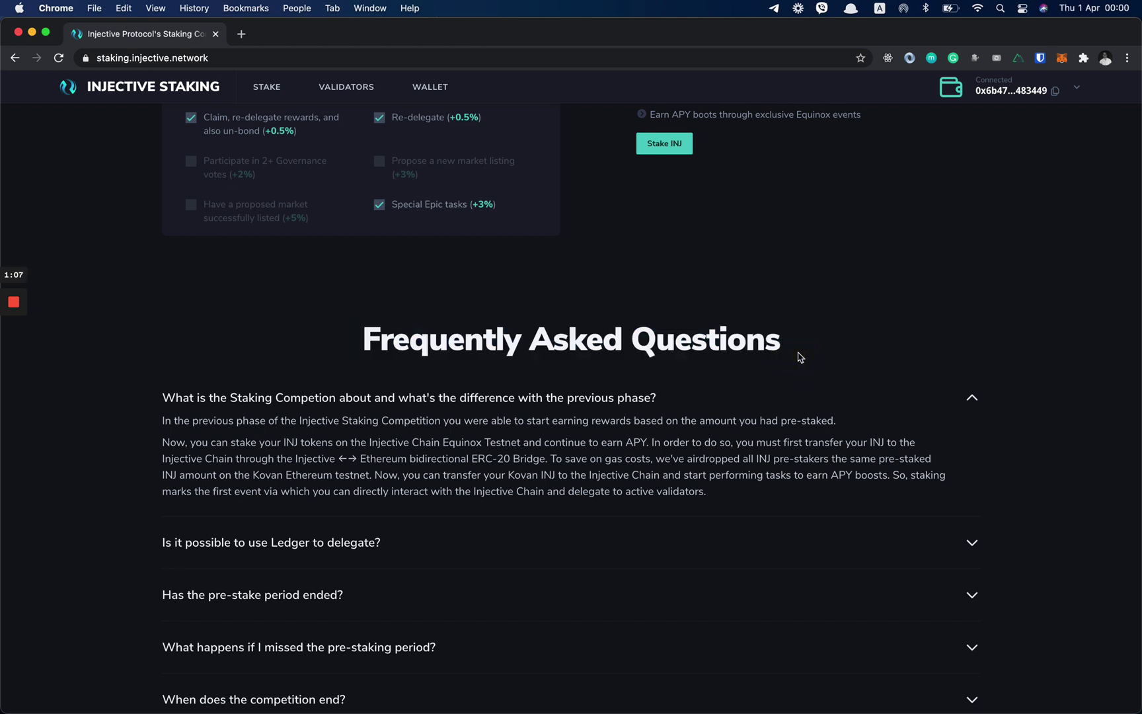
pyautogui.click(747, 399)
pyautogui.click(695, 463)
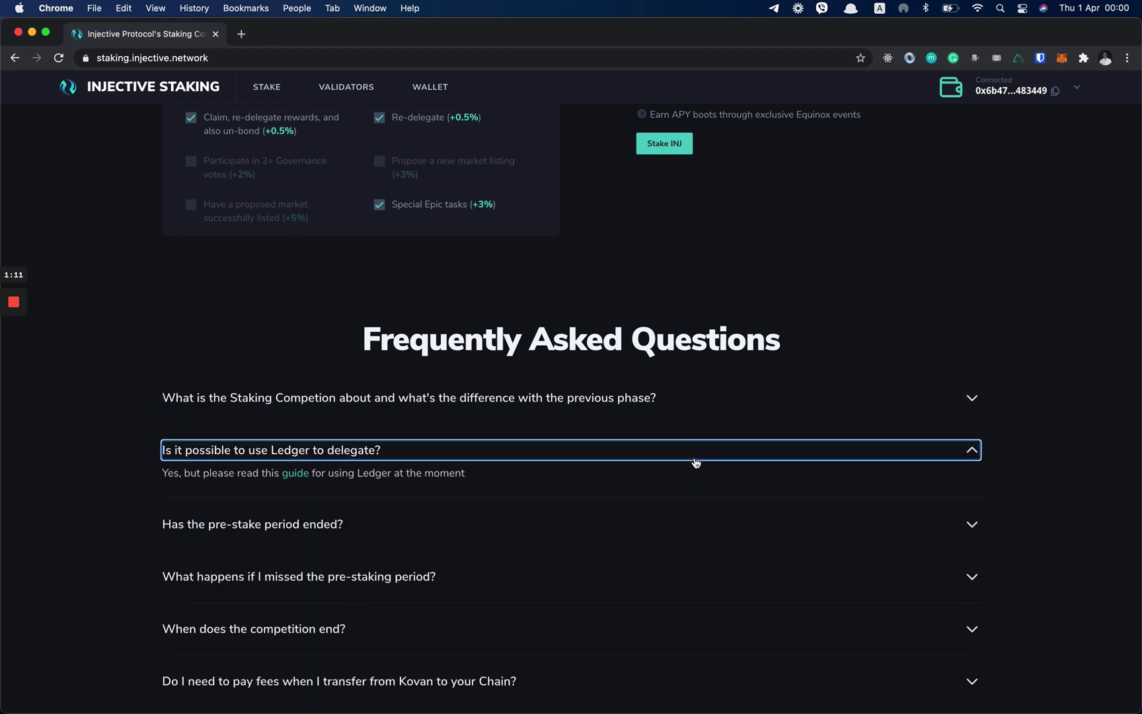
pyautogui.scroll(3, 691, 306)
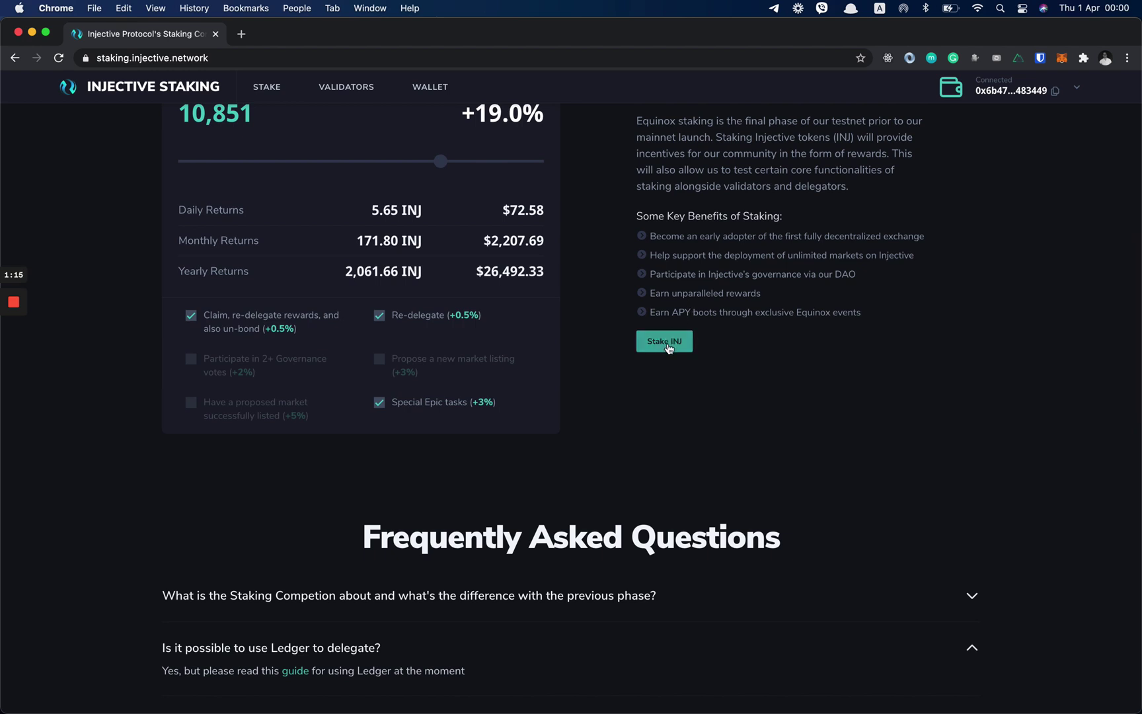
# - Go to the Stake INJ page and review its Withdraw and ERC20 approval sections
pyautogui.click(664, 341)
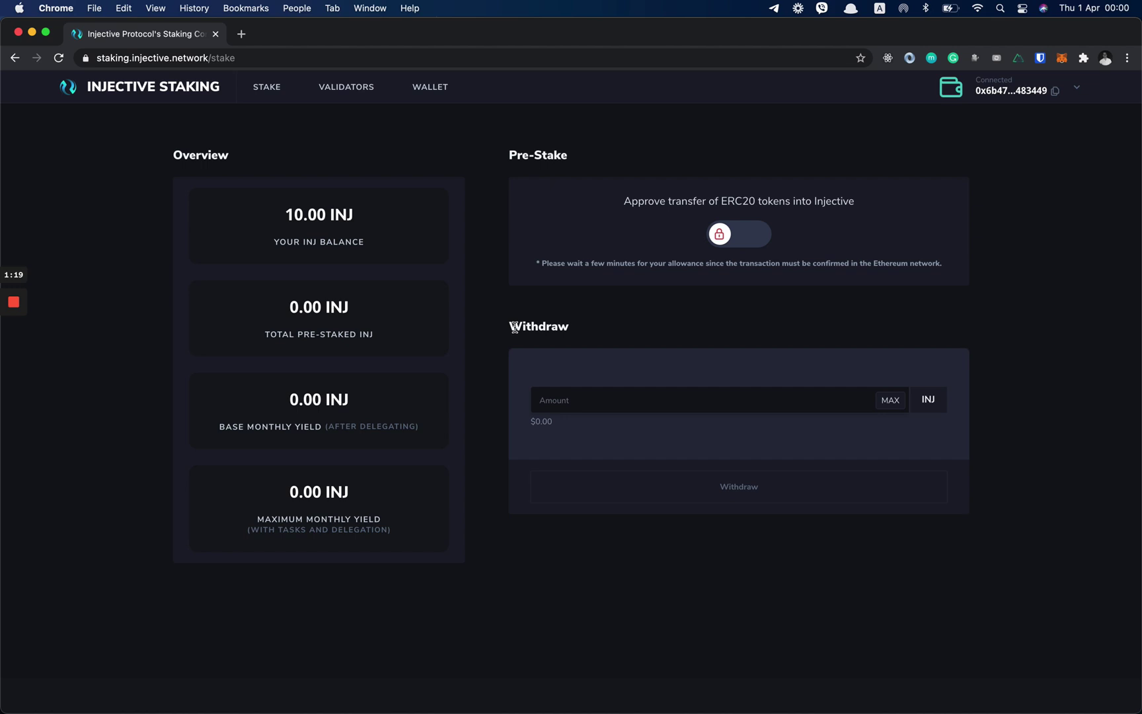
pyautogui.moveTo(508, 324); pyautogui.dragTo(599, 324)
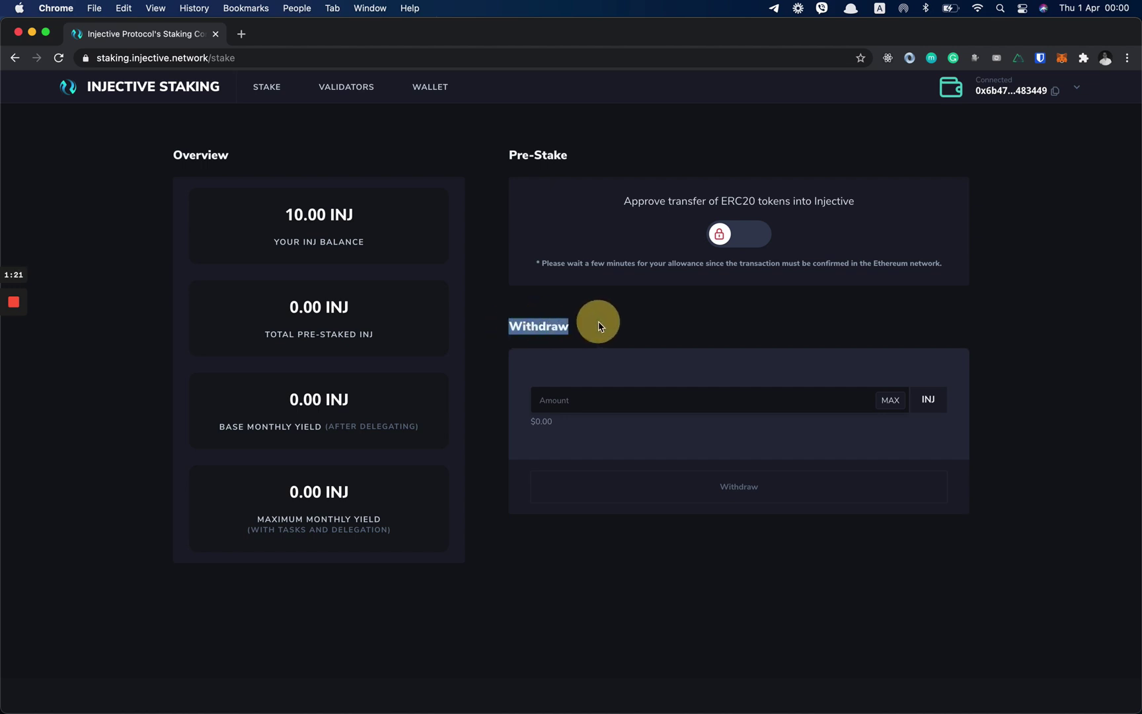
pyautogui.click(479, 193)
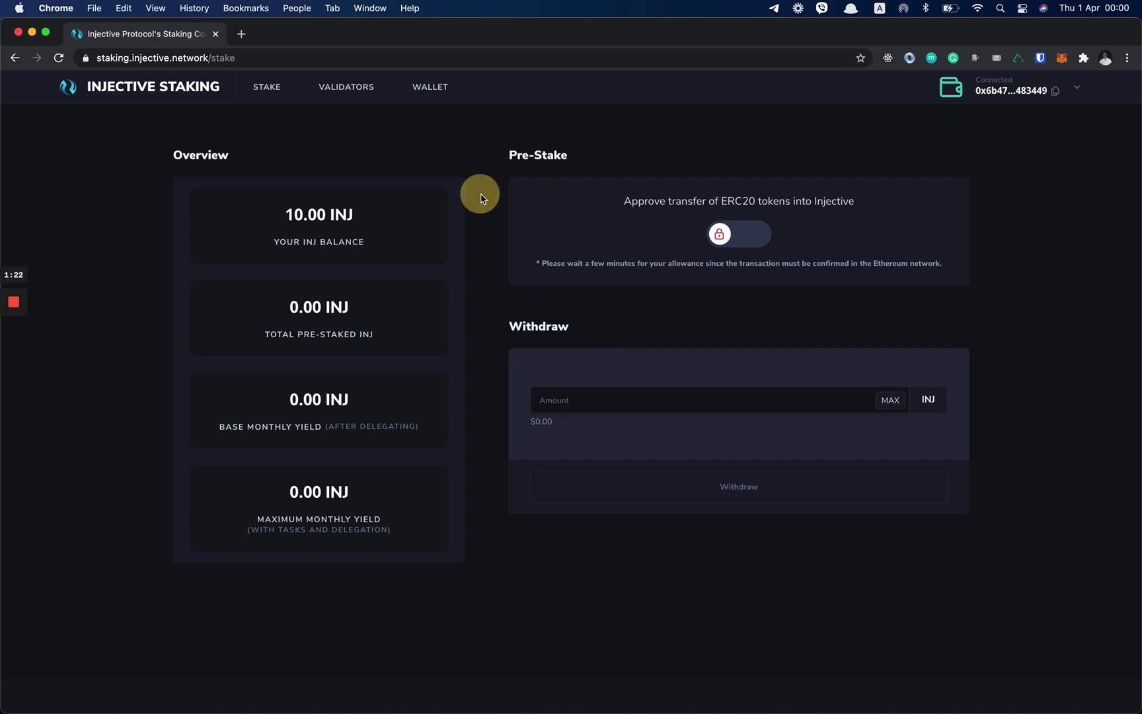
pyautogui.click(271, 98)
pyautogui.moveTo(627, 201); pyautogui.dragTo(876, 205)
# - Approve the site's INJ spending in MetaMask using the Fast $18.48 gas fee
pyautogui.click(895, 200)
pyautogui.click(731, 244)
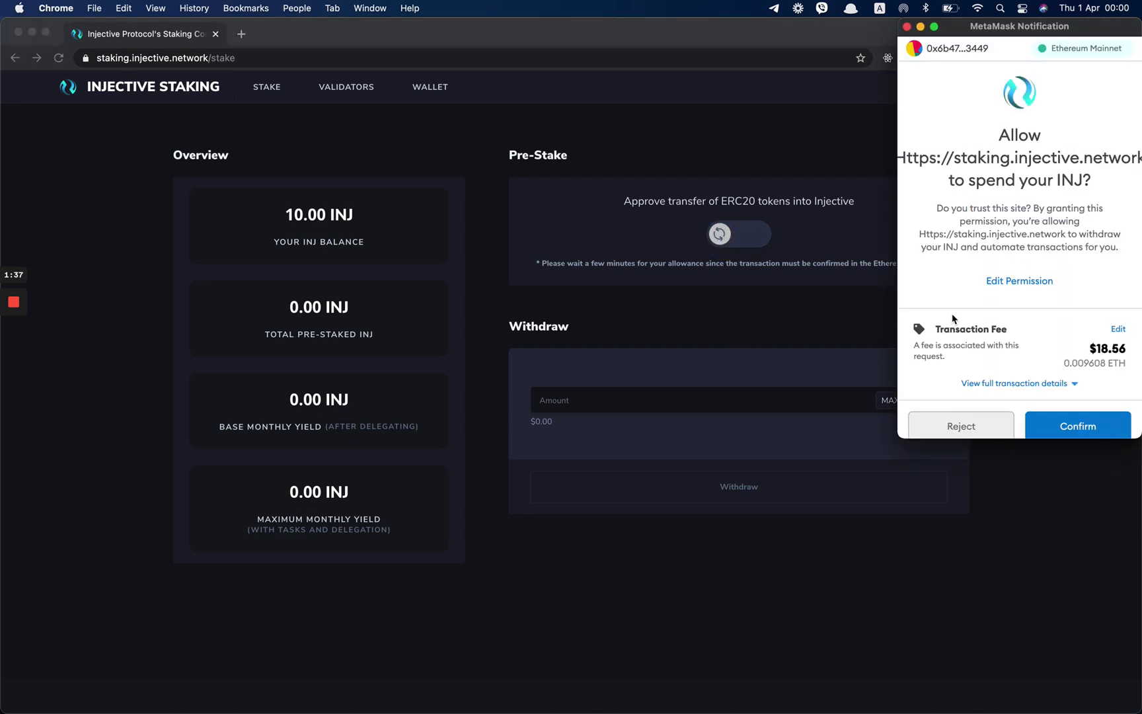
pyautogui.scroll(-1, 997, 299)
pyautogui.scroll(1, 1011, 122)
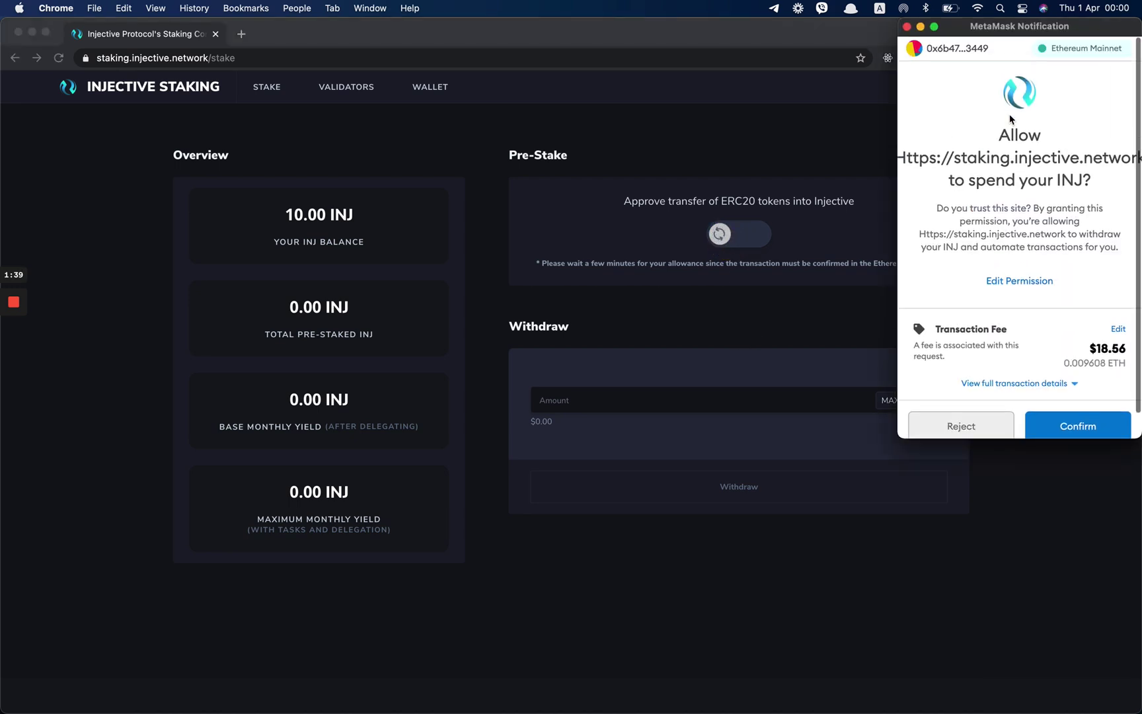
pyautogui.scroll(-1, 1025, 201)
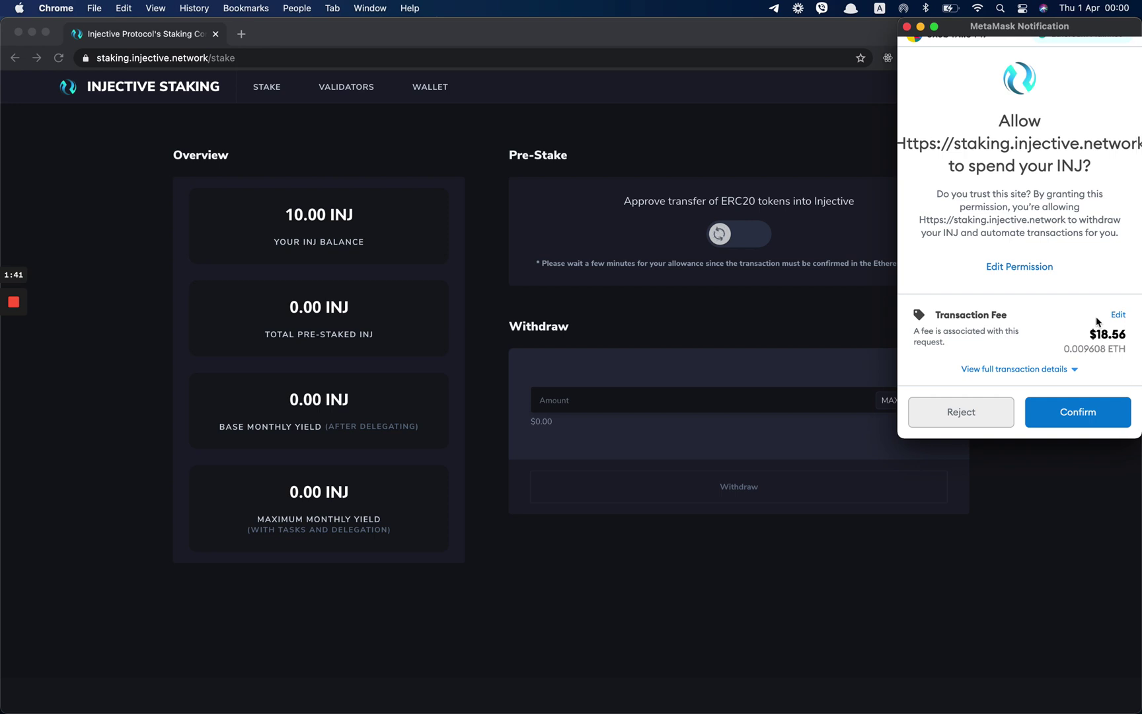
pyautogui.moveTo(1092, 336)
pyautogui.mouseDown()
pyautogui.moveTo(1130, 350)
pyautogui.moveTo(1101, 333)
pyautogui.moveTo(1079, 336)
pyautogui.moveTo(1081, 349)
pyautogui.mouseUp()
pyautogui.click(1131, 350)
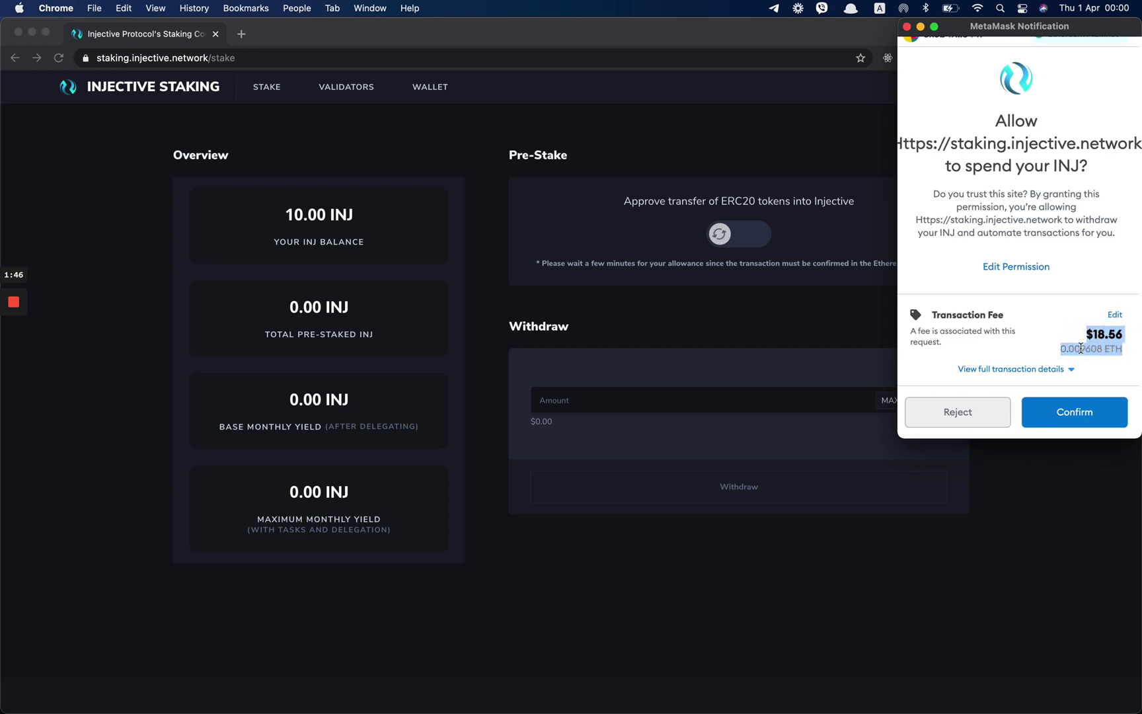
pyautogui.click(1118, 317)
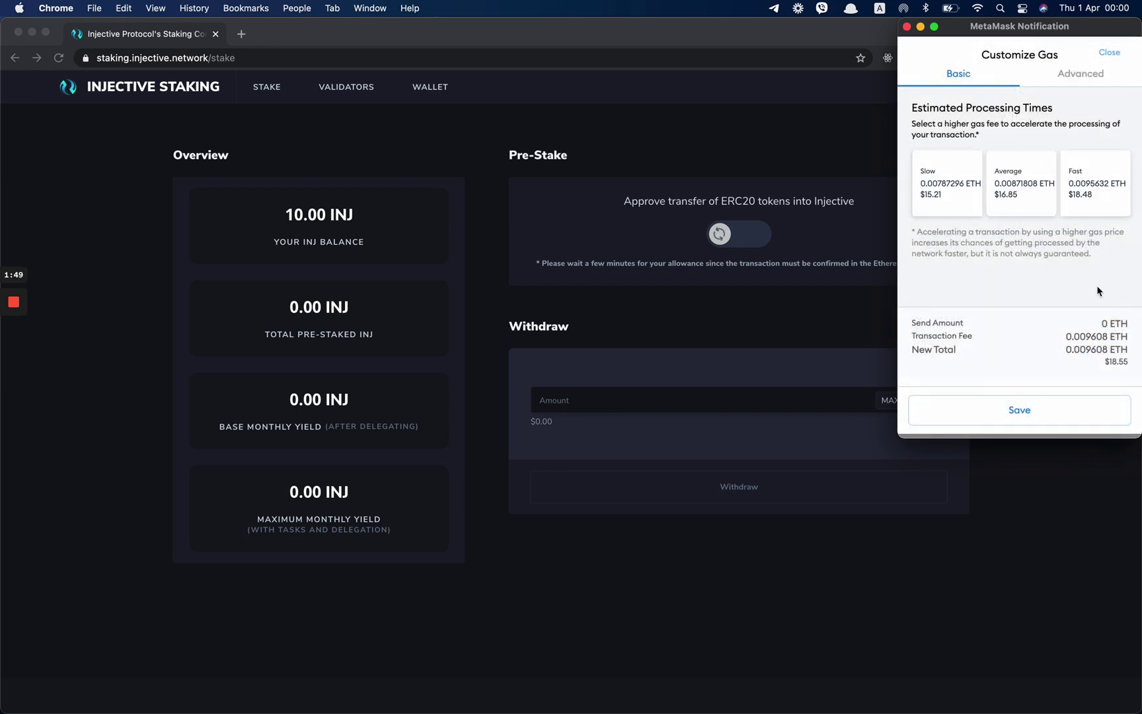
pyautogui.click(1082, 206)
pyautogui.click(1020, 405)
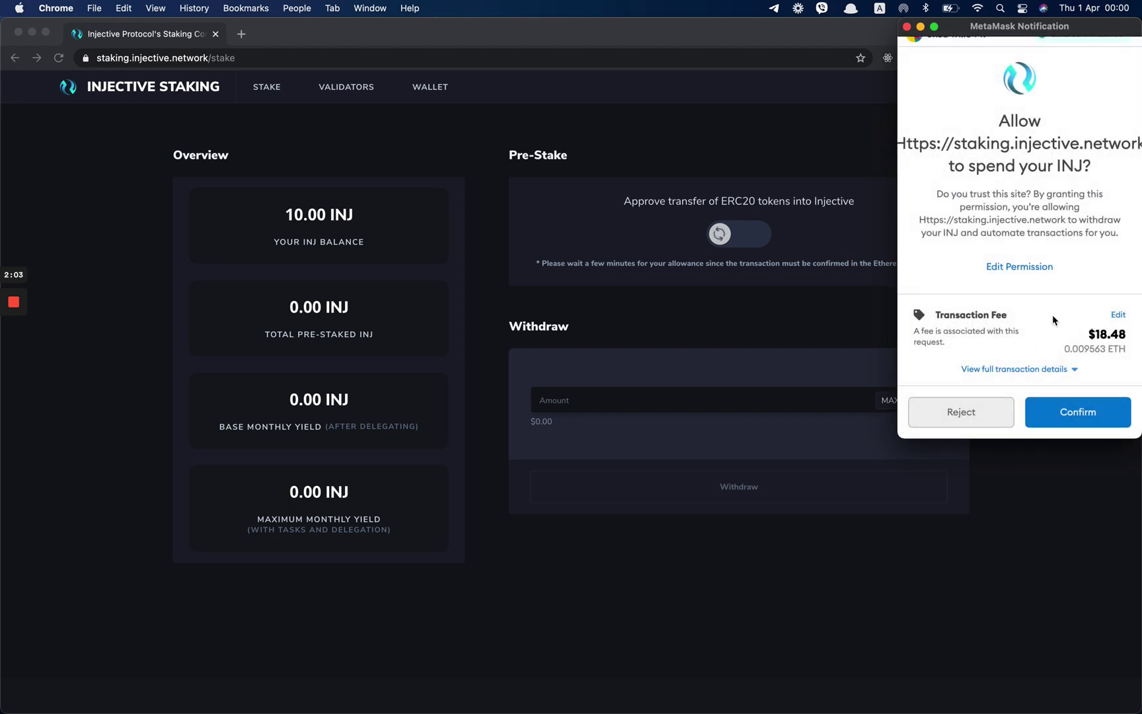
pyautogui.click(1078, 411)
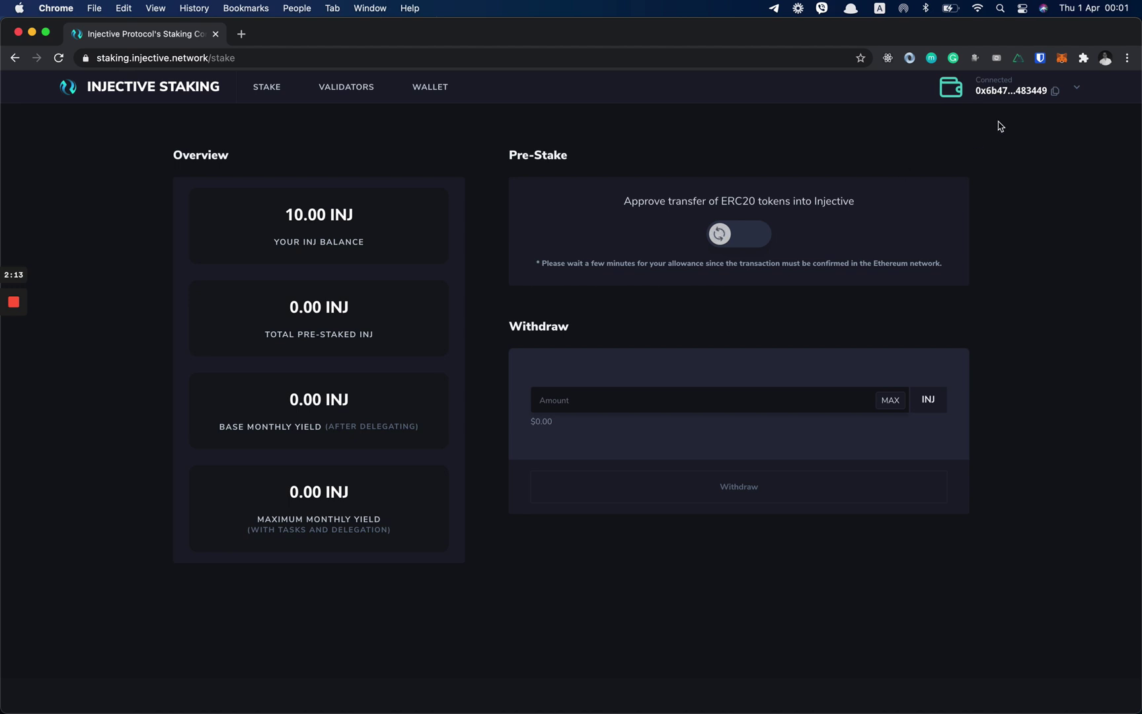
# - Check the Approve INJ entry in MetaMask's Activity, close the wallet and reload the Stake page
pyautogui.click(1062, 58)
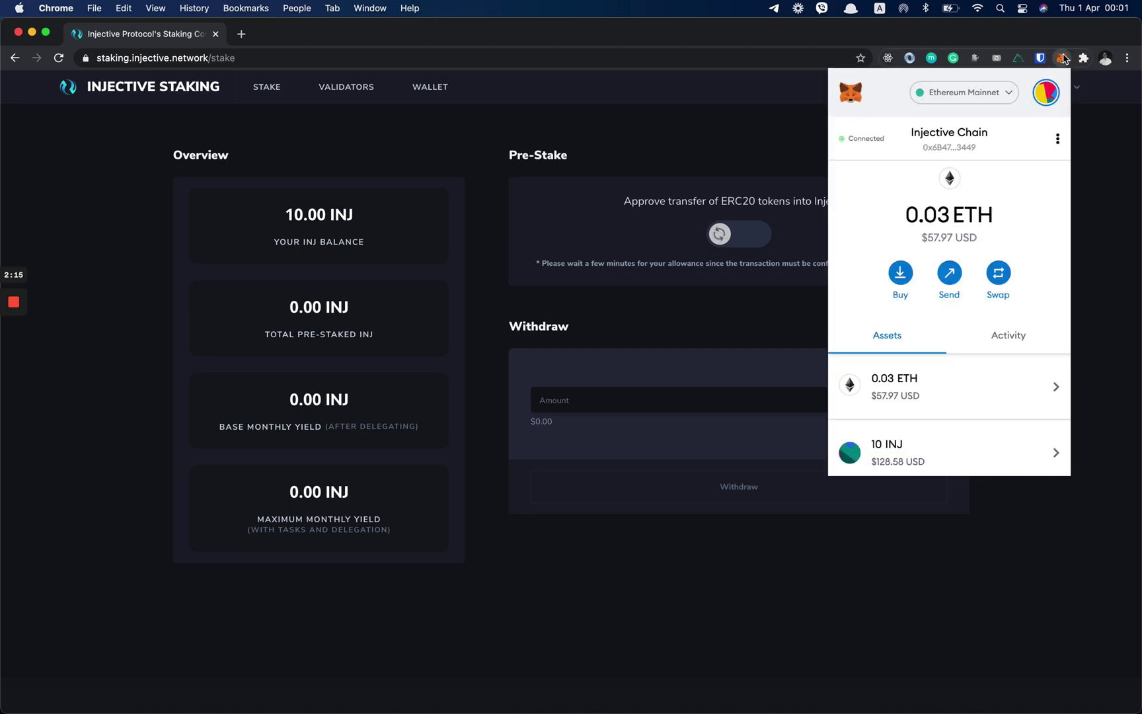
pyautogui.click(998, 336)
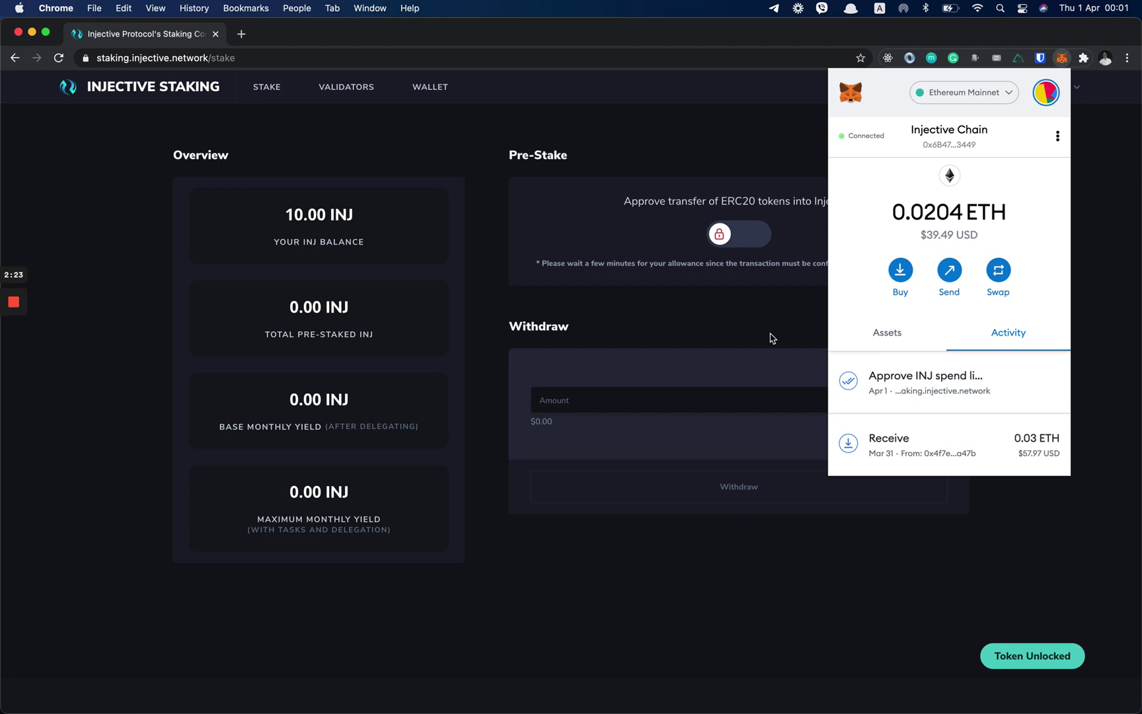
pyautogui.click(876, 329)
pyautogui.click(737, 316)
pyautogui.press('super+r')
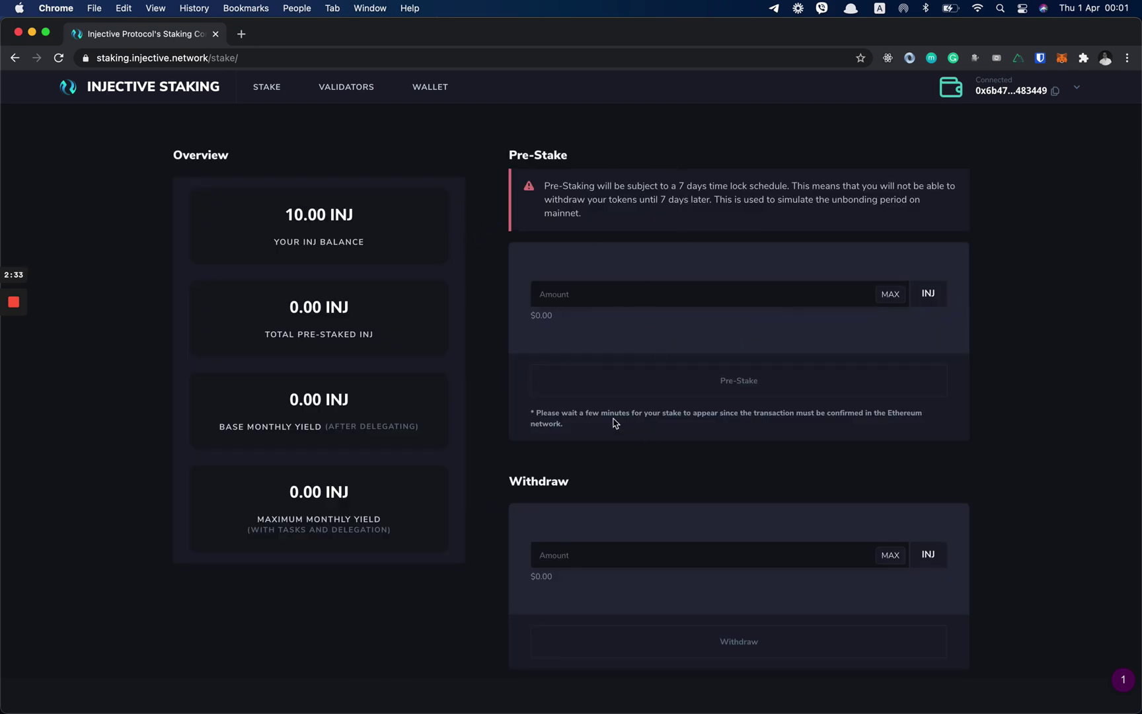
# - Enter 10 in the Pre-Stake Amount field
pyautogui.moveTo(608, 219); pyautogui.dragTo(541, 191)
pyautogui.click(646, 226)
pyautogui.click(572, 299)
pyautogui.write('10')
pyautogui.click(640, 348)
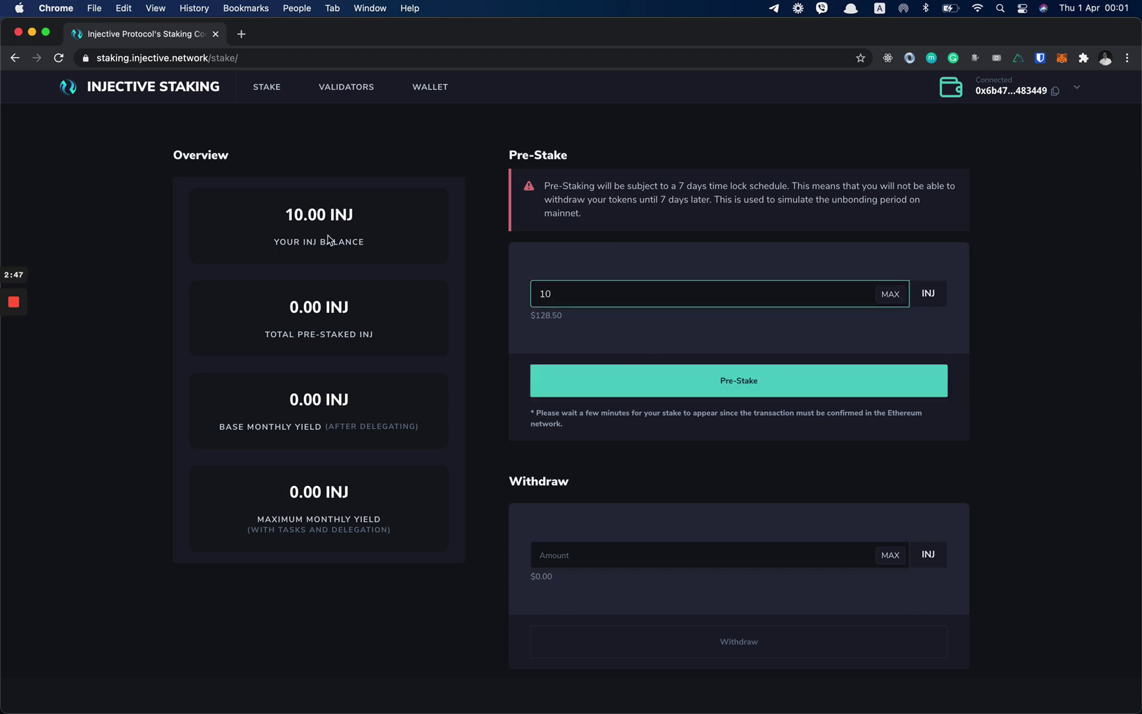
# - Clear and re-enter 10 INJ so the amount shows $128.50
pyautogui.moveTo(284, 214); pyautogui.dragTo(406, 215)
pyautogui.click(501, 304)
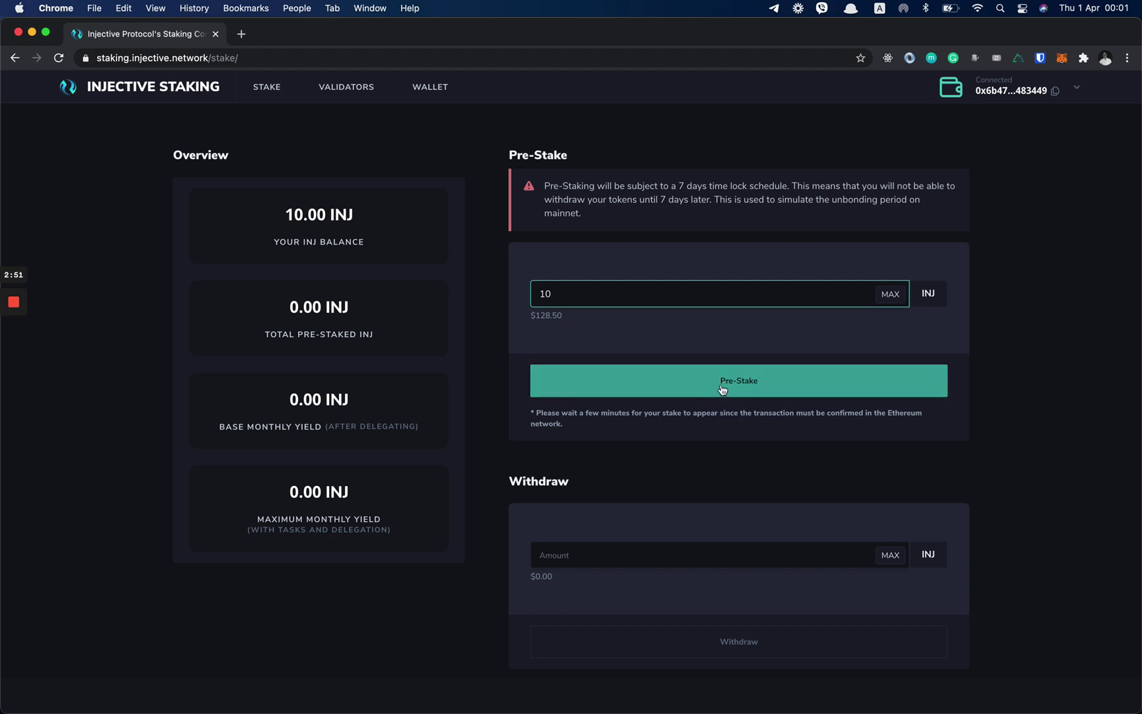
pyautogui.click(602, 293)
pyautogui.click(500, 289)
pyautogui.press('super+a')
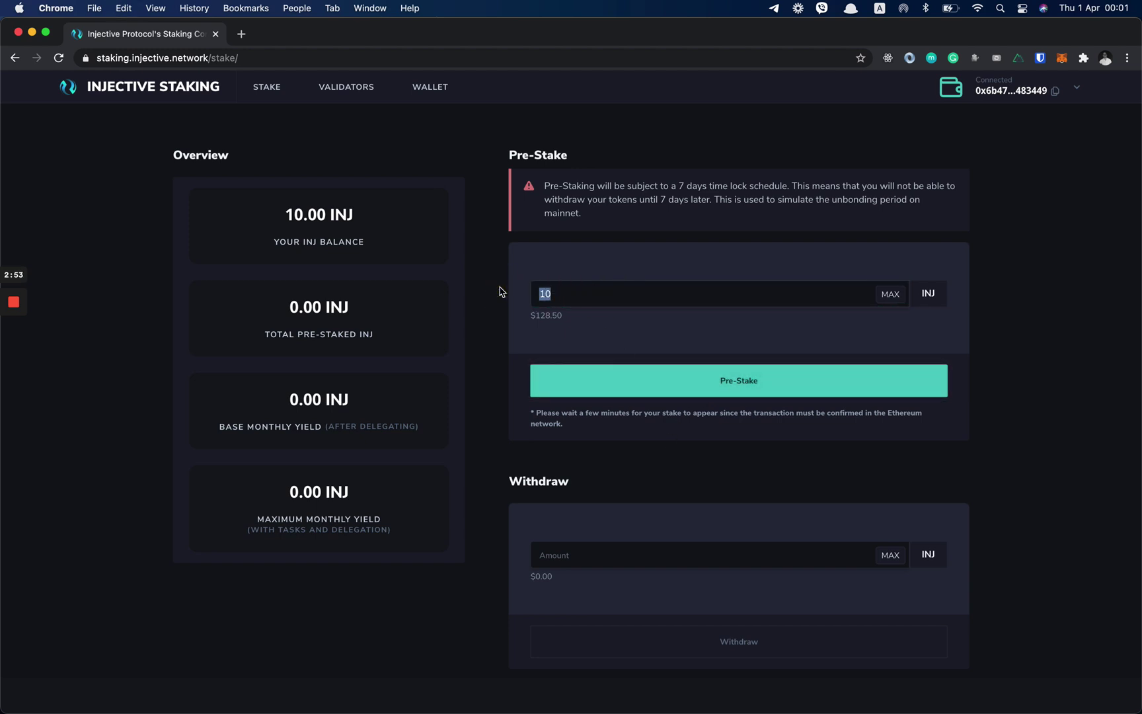
pyautogui.press('BackSpace')
pyautogui.write('10')
pyautogui.click(607, 349)
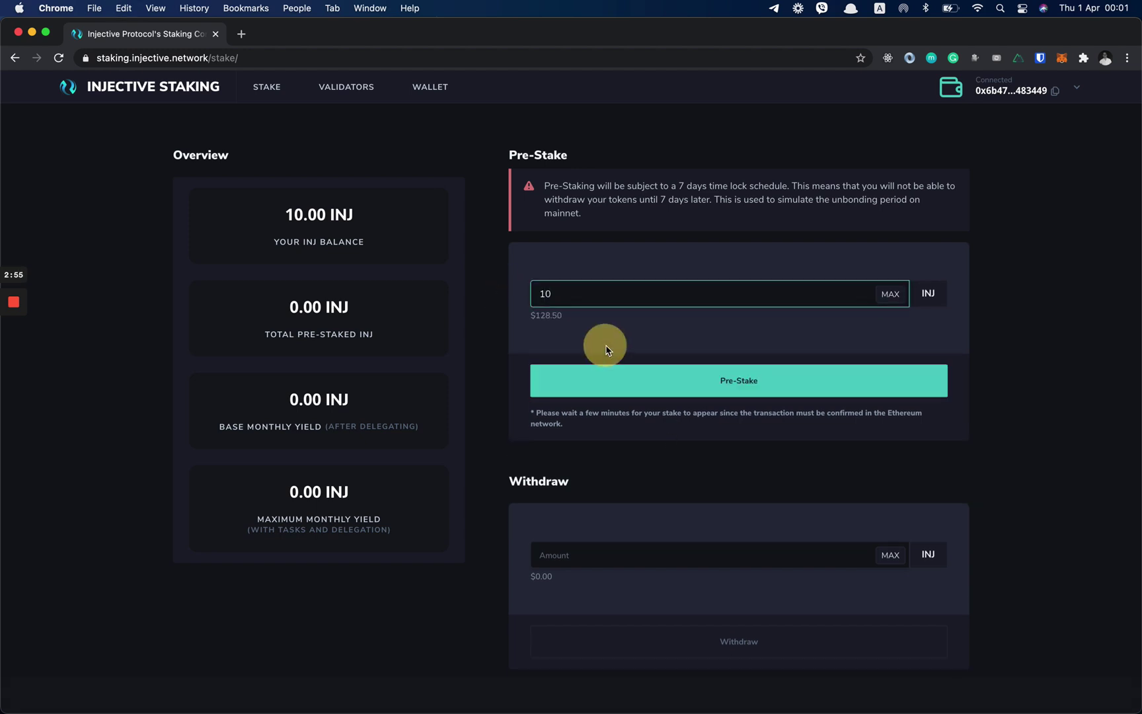
# - Open the Pre-Staking Confirmation for 10.00 INJ and read its 7-day lock warning
pyautogui.click(695, 388)
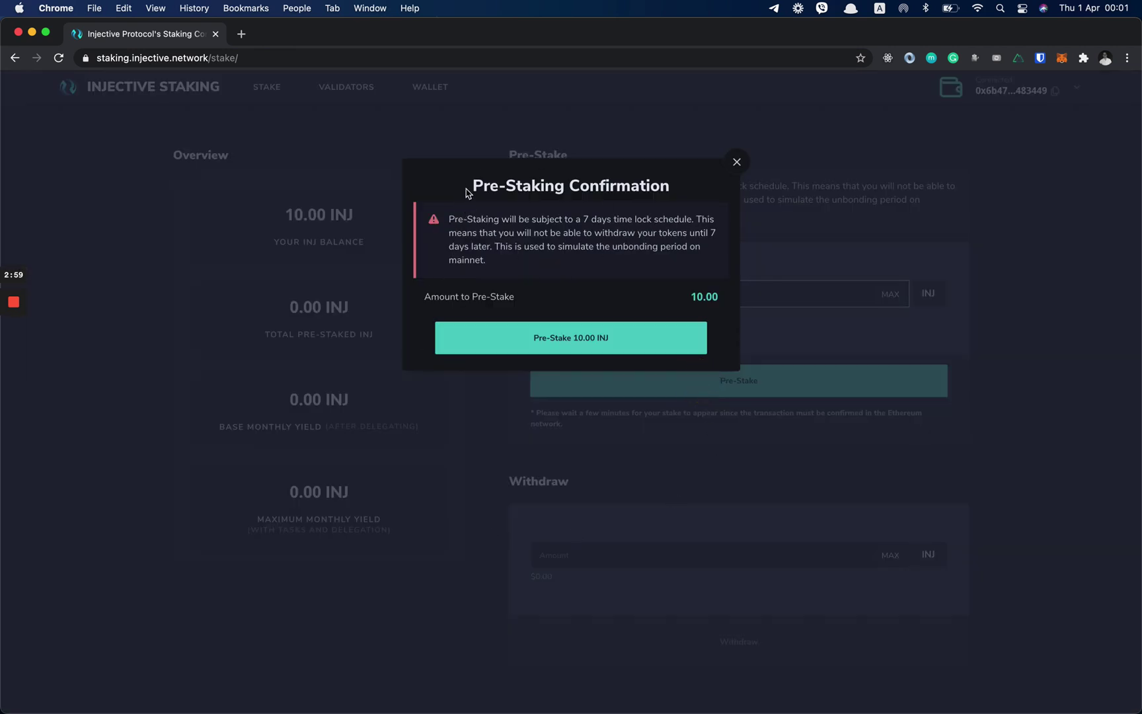
pyautogui.moveTo(466, 188); pyautogui.dragTo(669, 189)
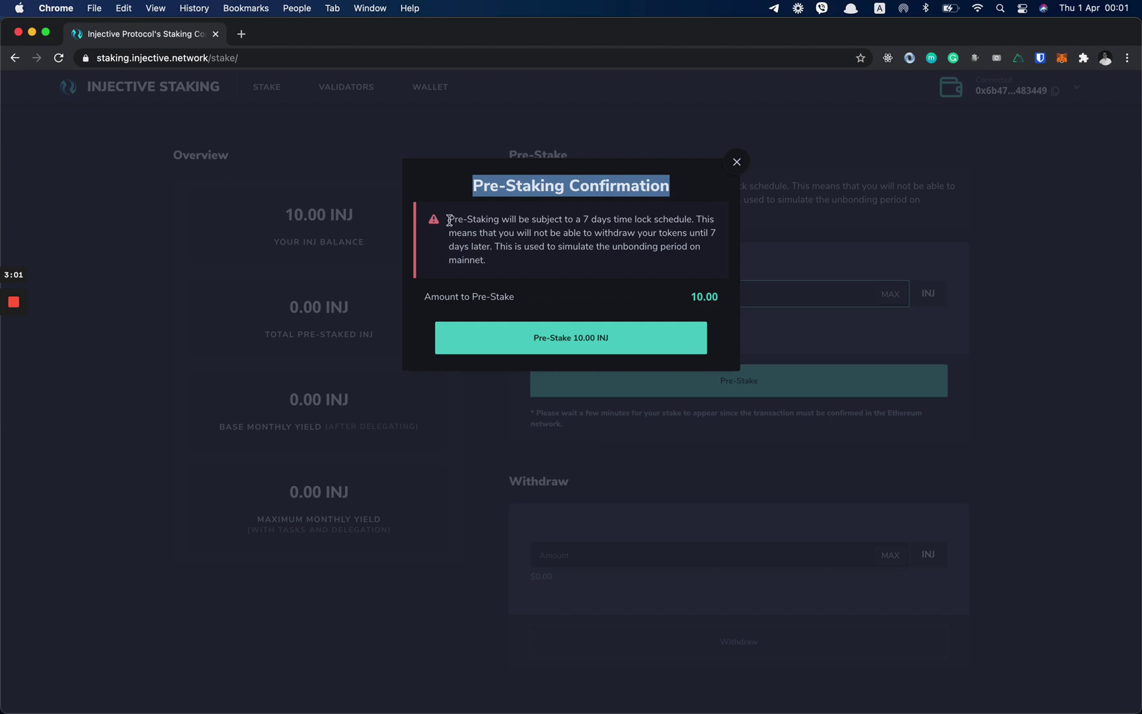
pyautogui.moveTo(449, 220); pyautogui.dragTo(533, 269)
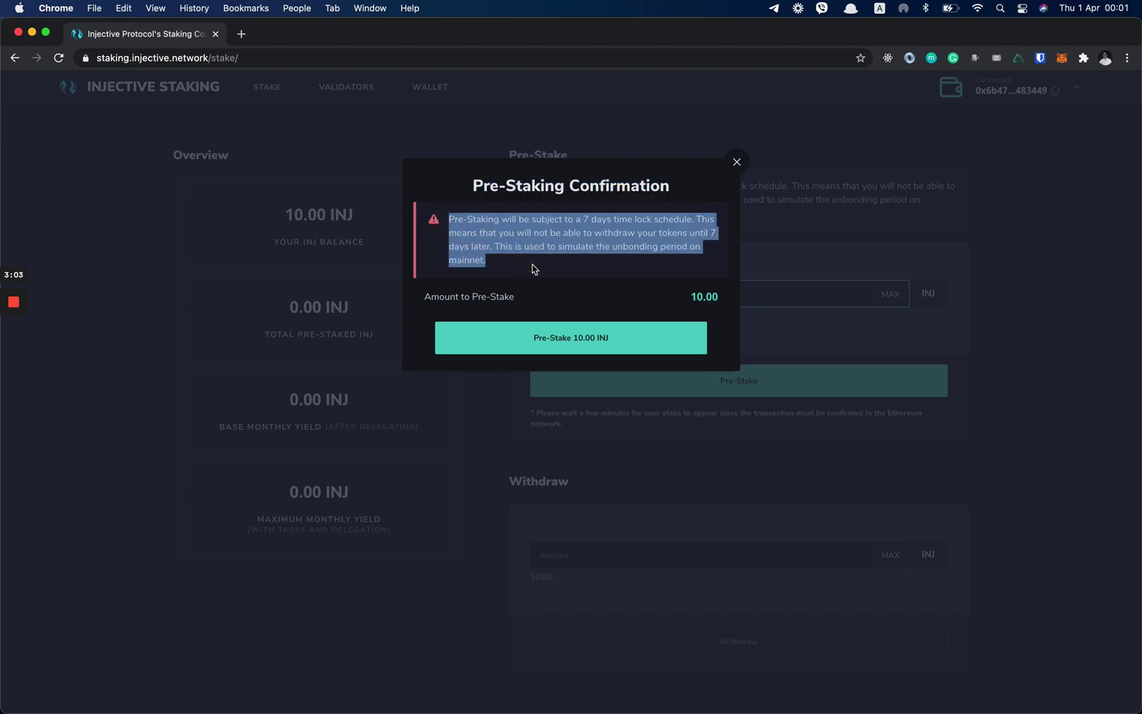
pyautogui.click(534, 268)
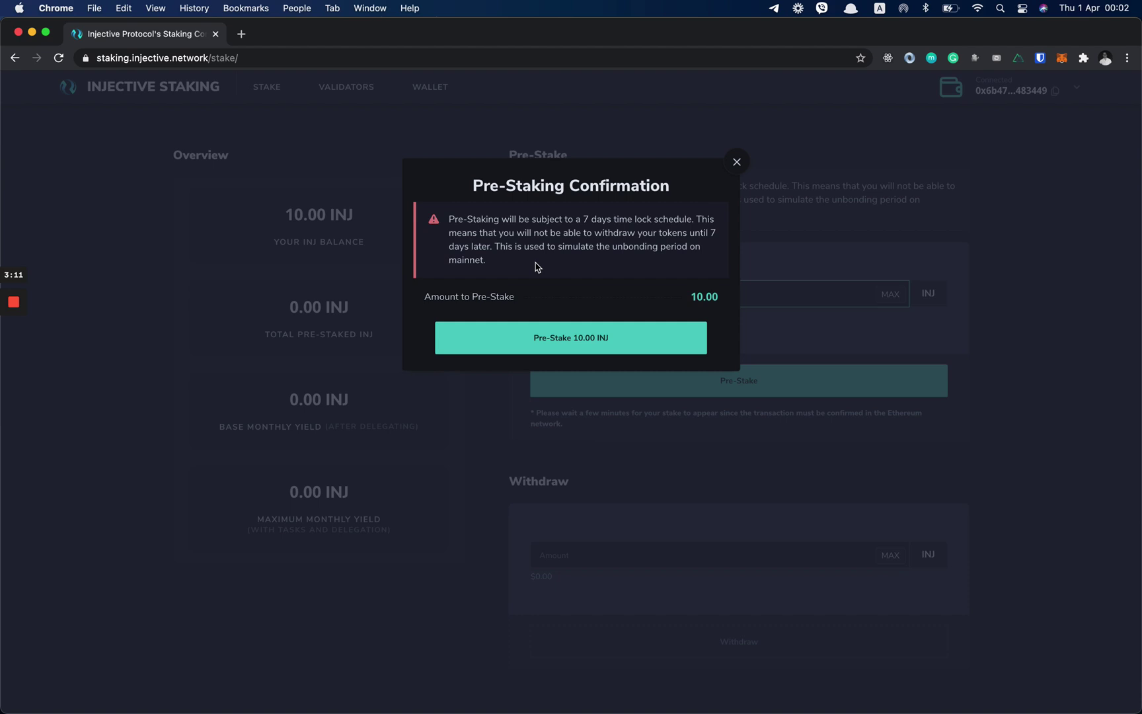
pyautogui.moveTo(536, 266); pyautogui.dragTo(493, 246)
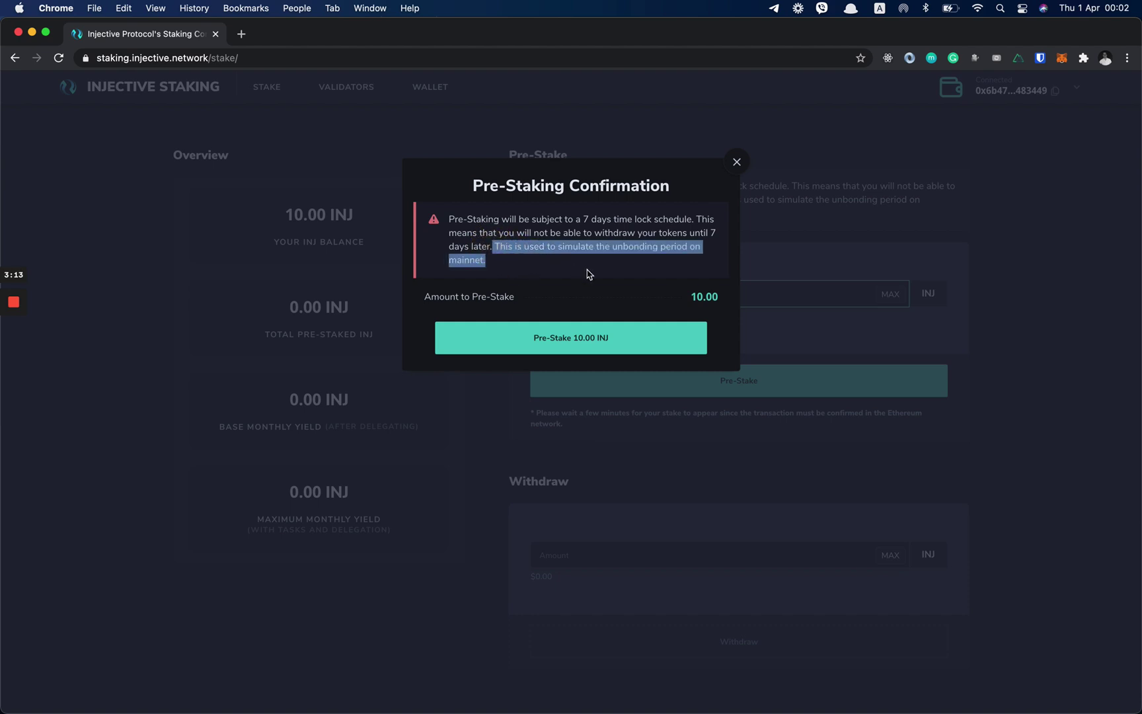
pyautogui.click(566, 269)
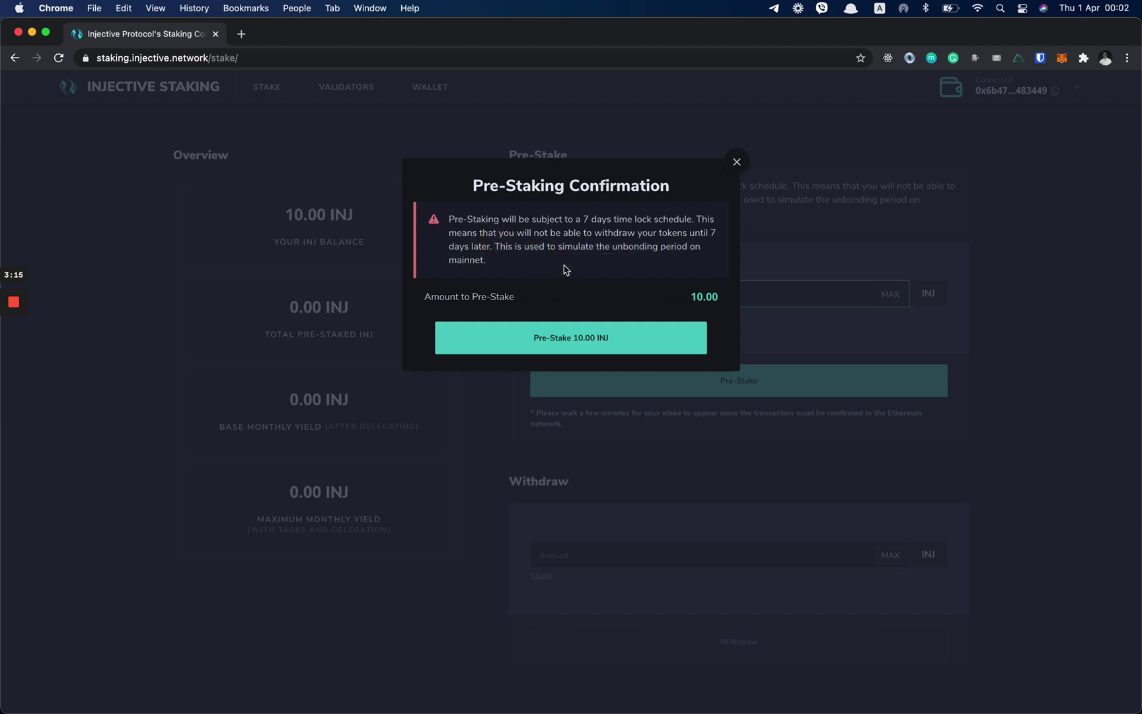
pyautogui.moveTo(577, 269); pyautogui.dragTo(449, 222)
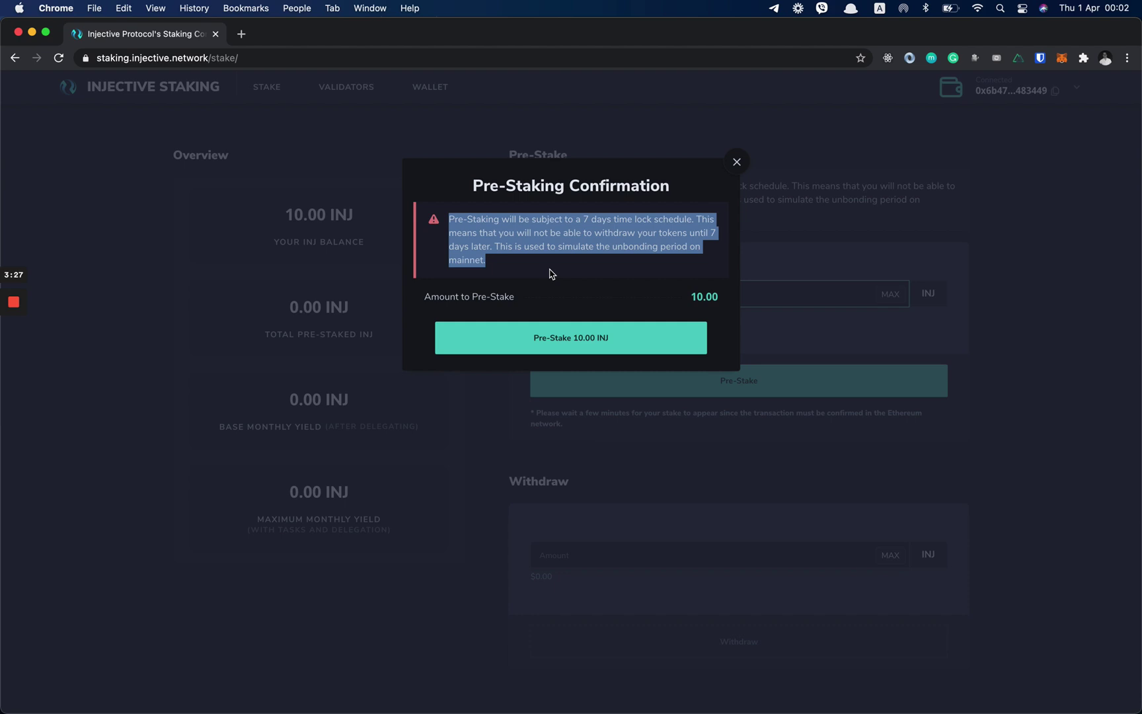
pyautogui.click(599, 269)
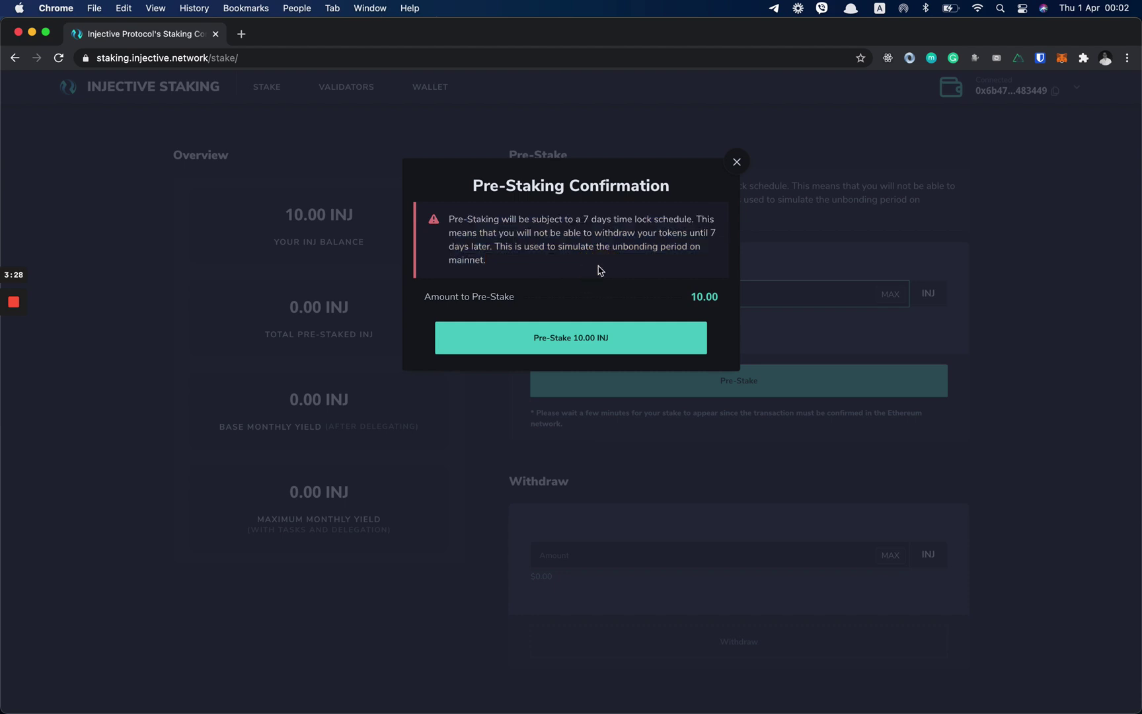
# - Confirm the 10.00 INJ pre-stake deposit in MetaMask at the Average 0.019768 ETH gas fee
pyautogui.click(584, 347)
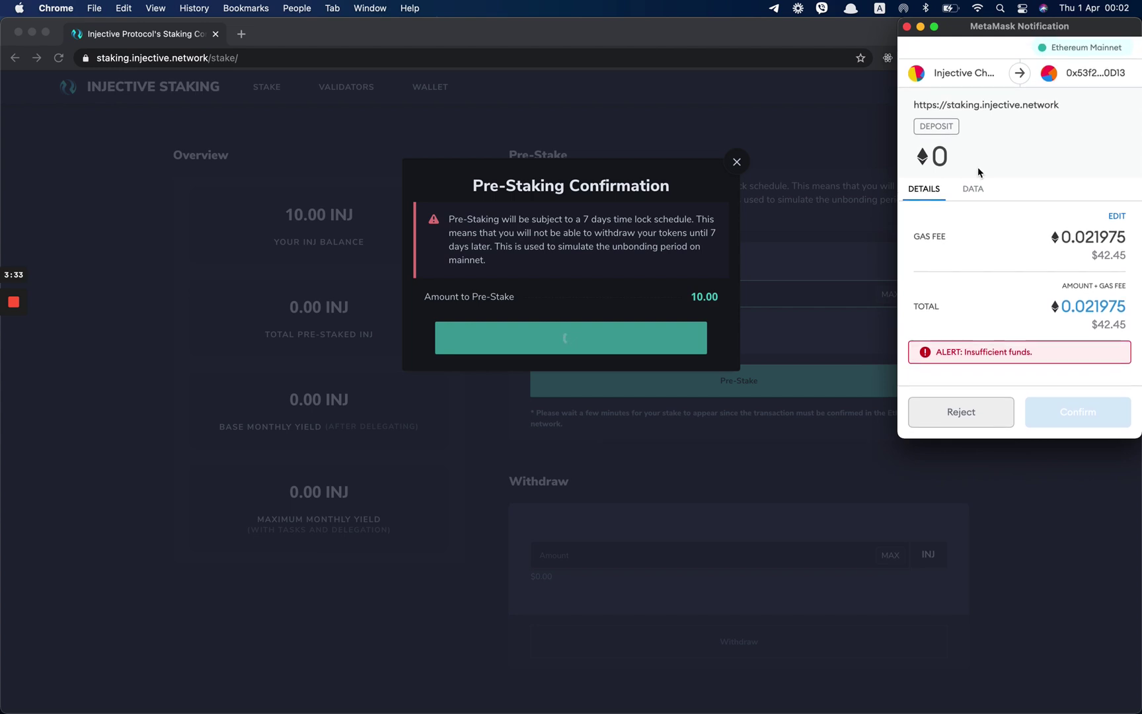
pyautogui.click(975, 189)
pyautogui.click(925, 189)
pyautogui.click(1116, 216)
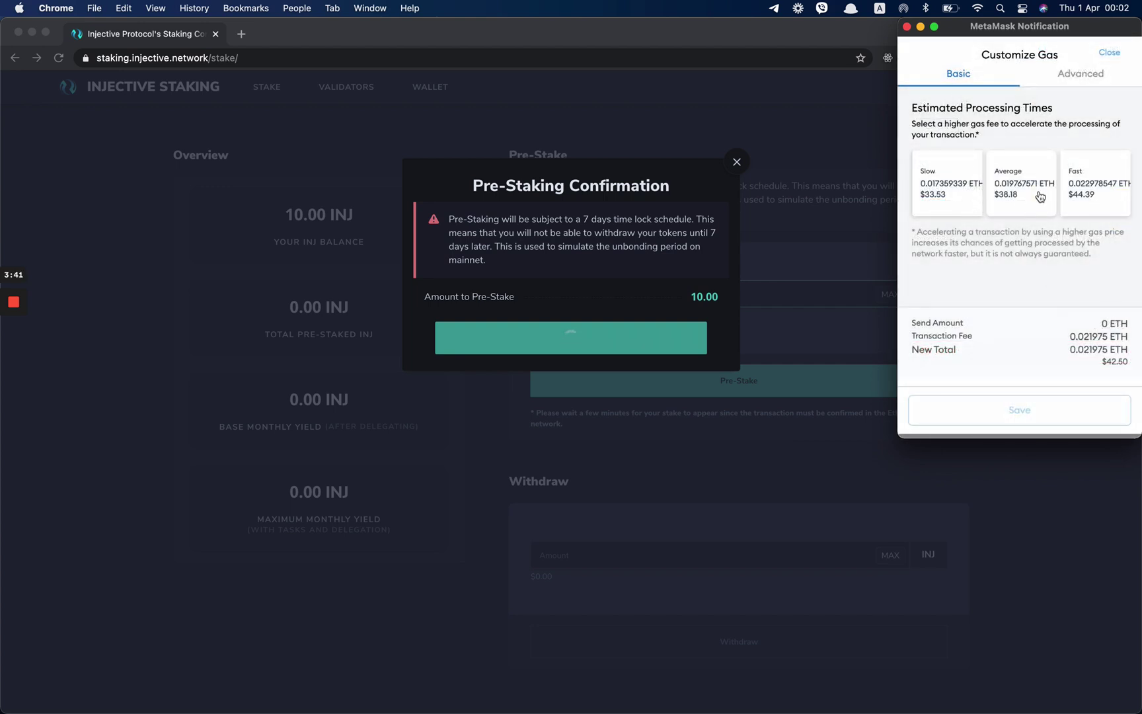
pyautogui.click(1042, 197)
pyautogui.click(952, 199)
pyautogui.click(1042, 202)
pyautogui.click(1015, 405)
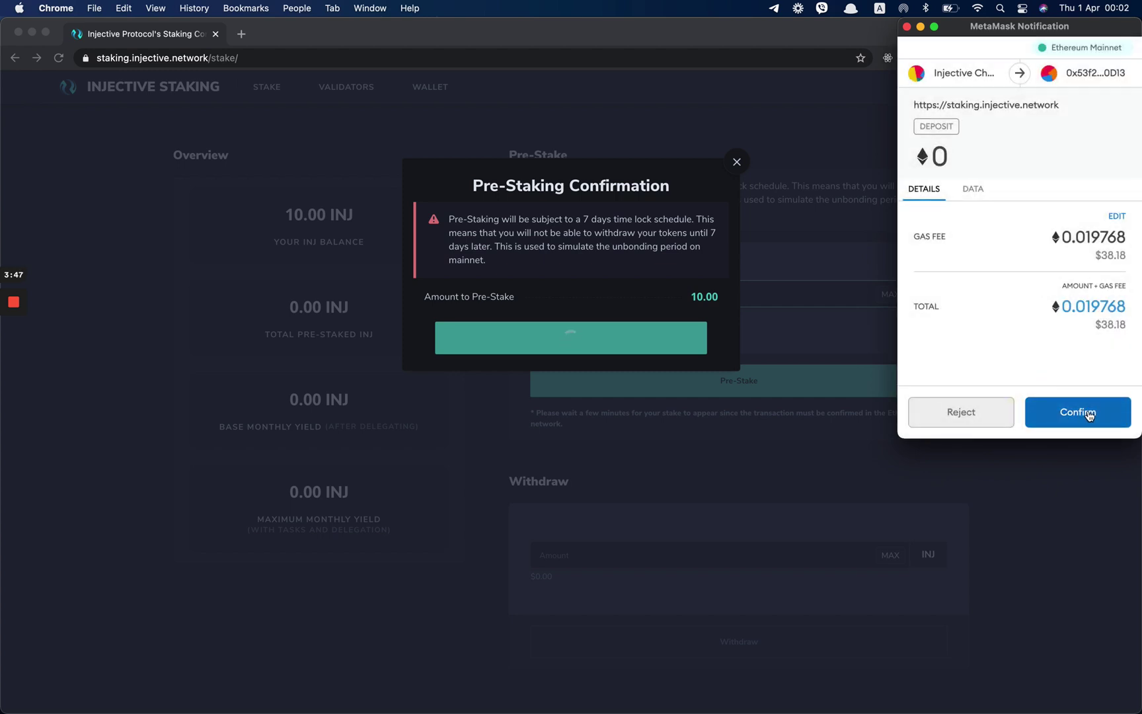
pyautogui.click(1089, 416)
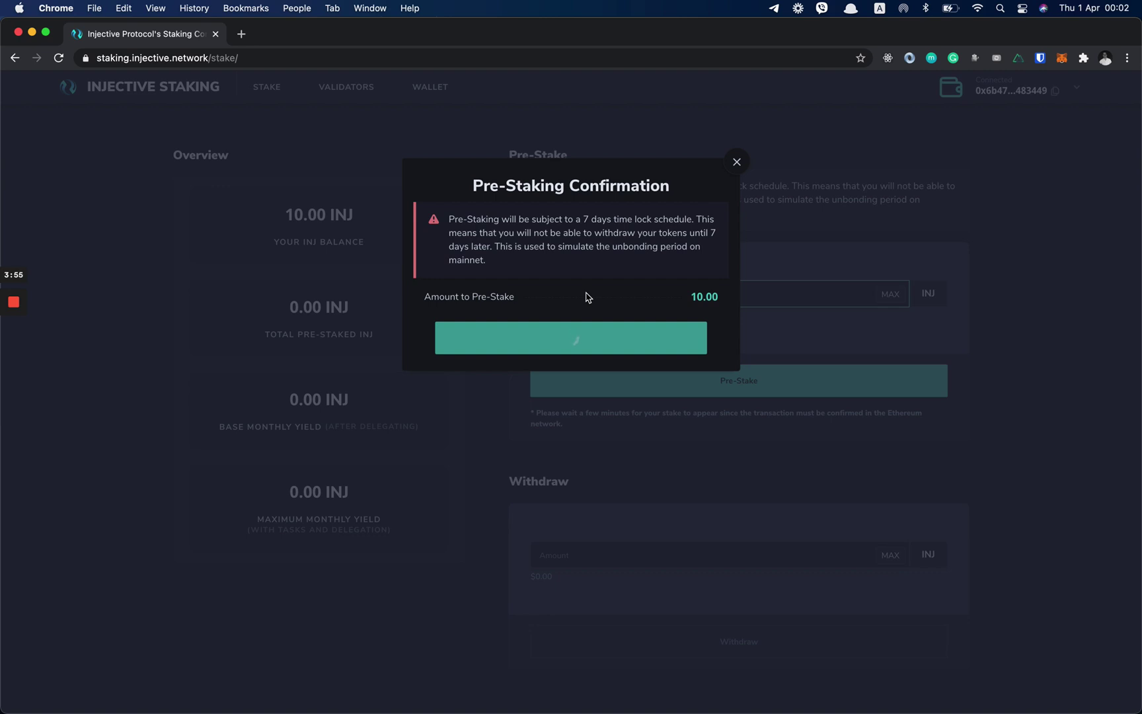
# - Check the pending Deposit in MetaMask's Activity list
pyautogui.click(1062, 58)
pyautogui.click(1009, 343)
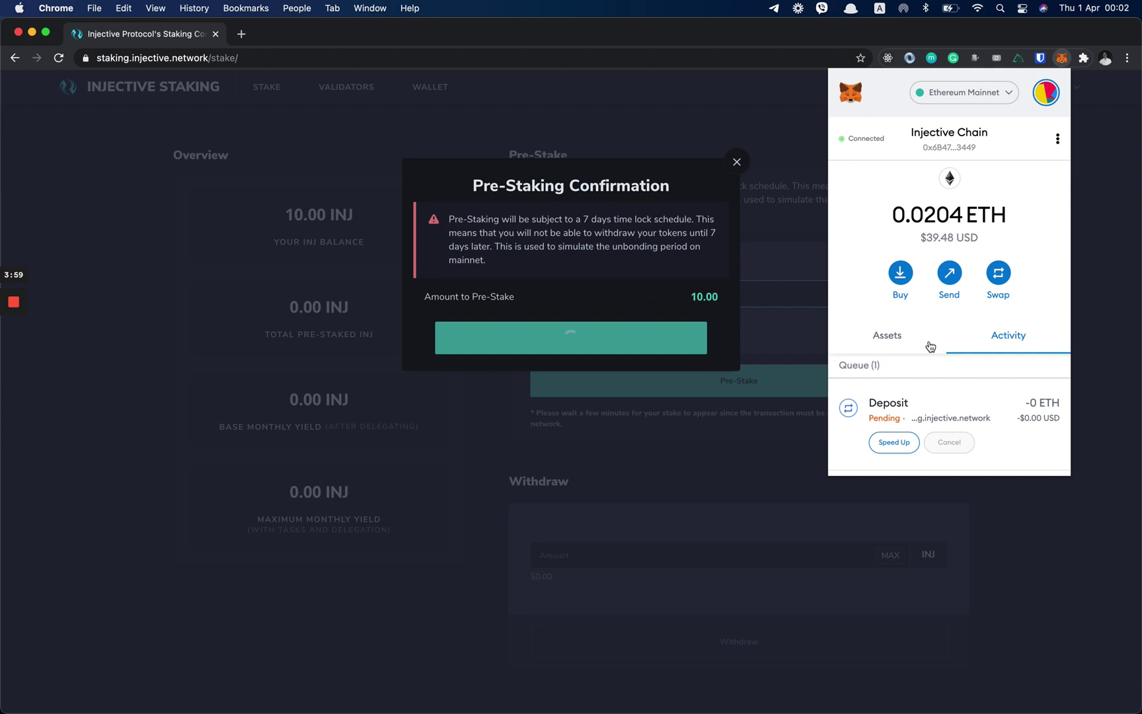
pyautogui.scroll(-3, 923, 355)
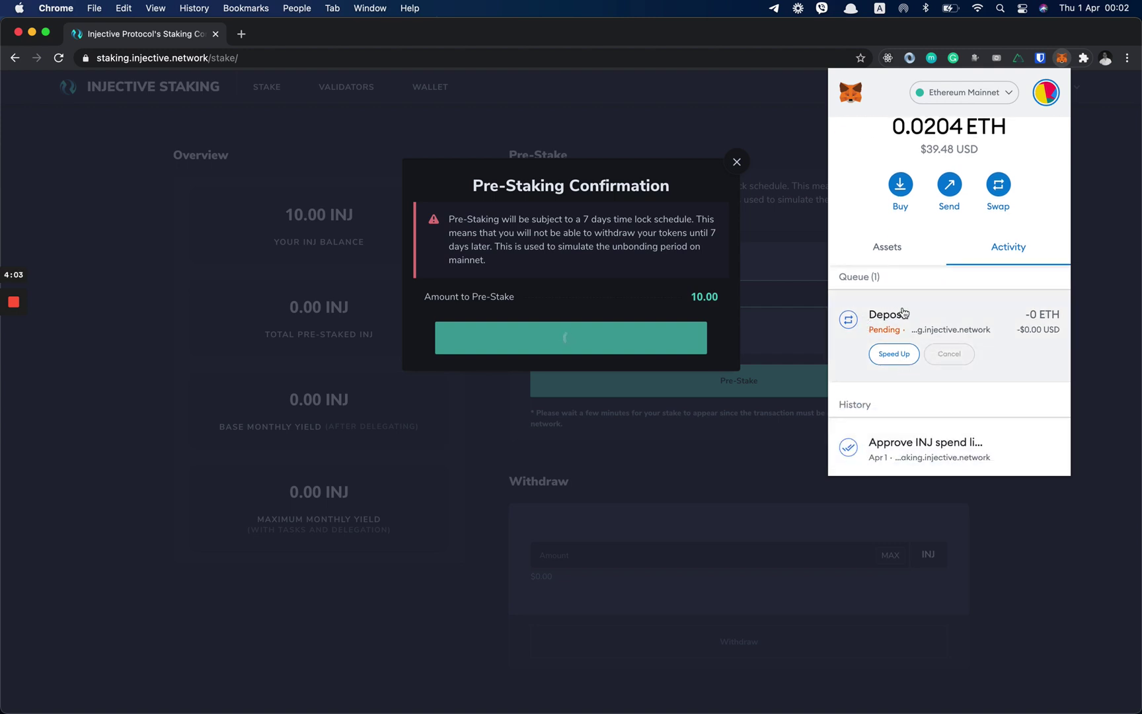
# - Open the pending deposit on Etherscan, note its 2–6 minute estimate, then return to staking
pyautogui.click(932, 332)
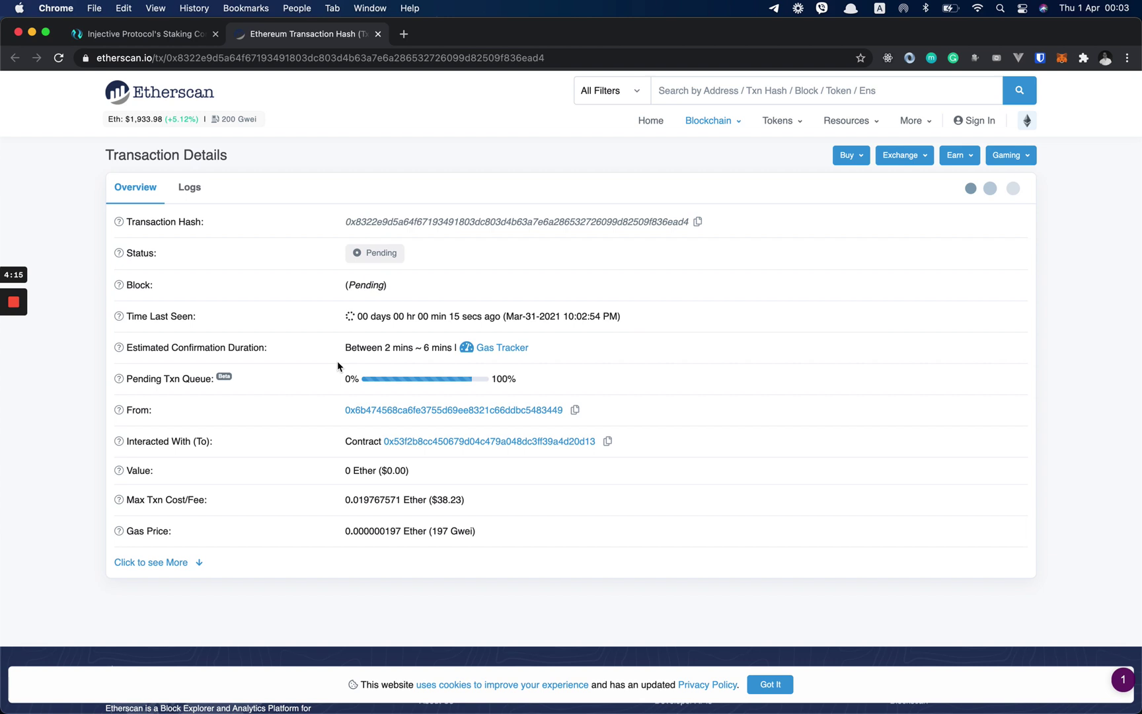
pyautogui.moveTo(343, 348); pyautogui.dragTo(457, 347)
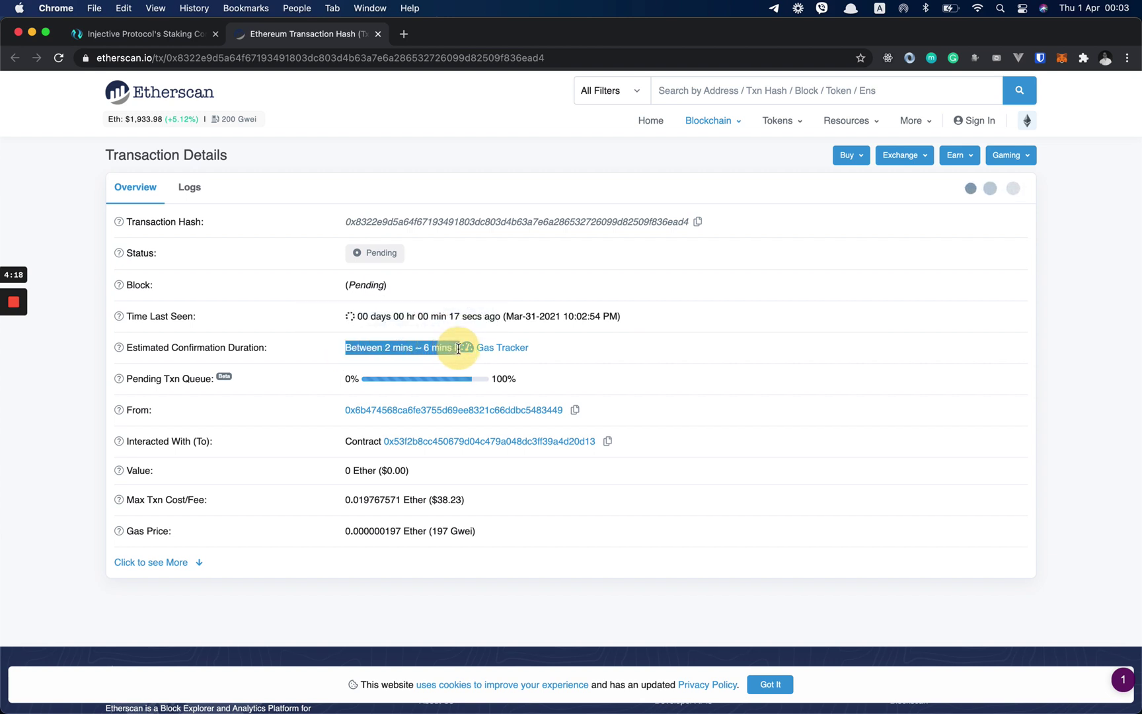
pyautogui.click(409, 365)
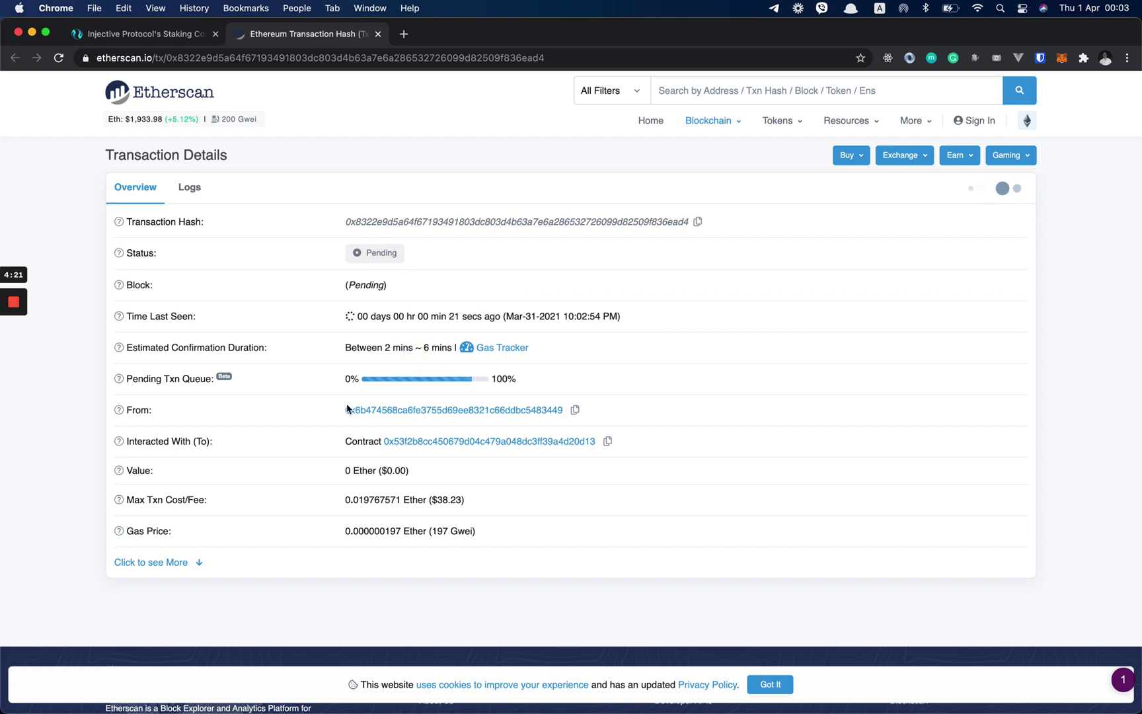
pyautogui.moveTo(347, 349); pyautogui.dragTo(456, 348)
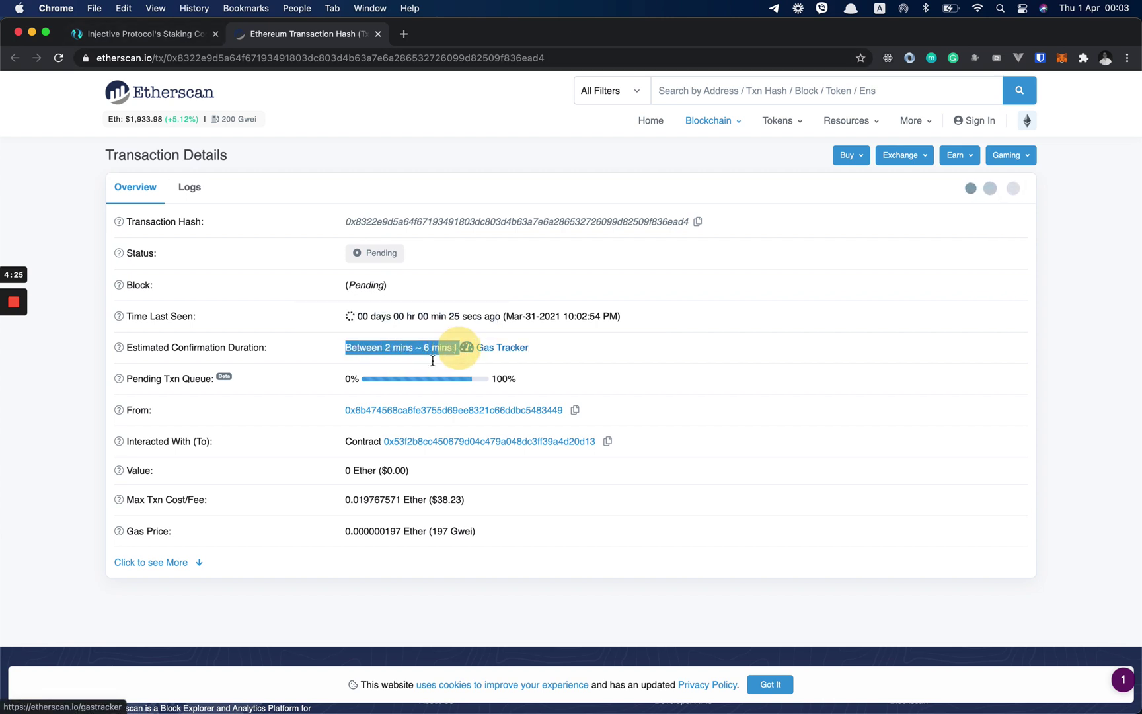
pyautogui.click(176, 36)
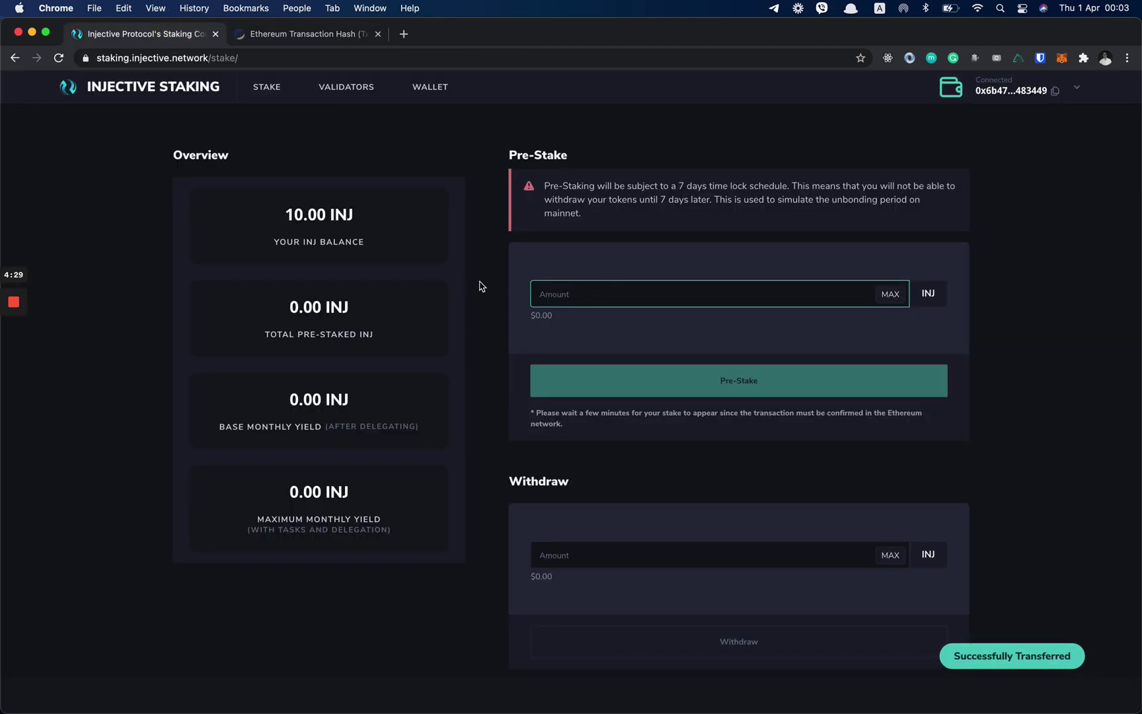
pyautogui.click(352, 37)
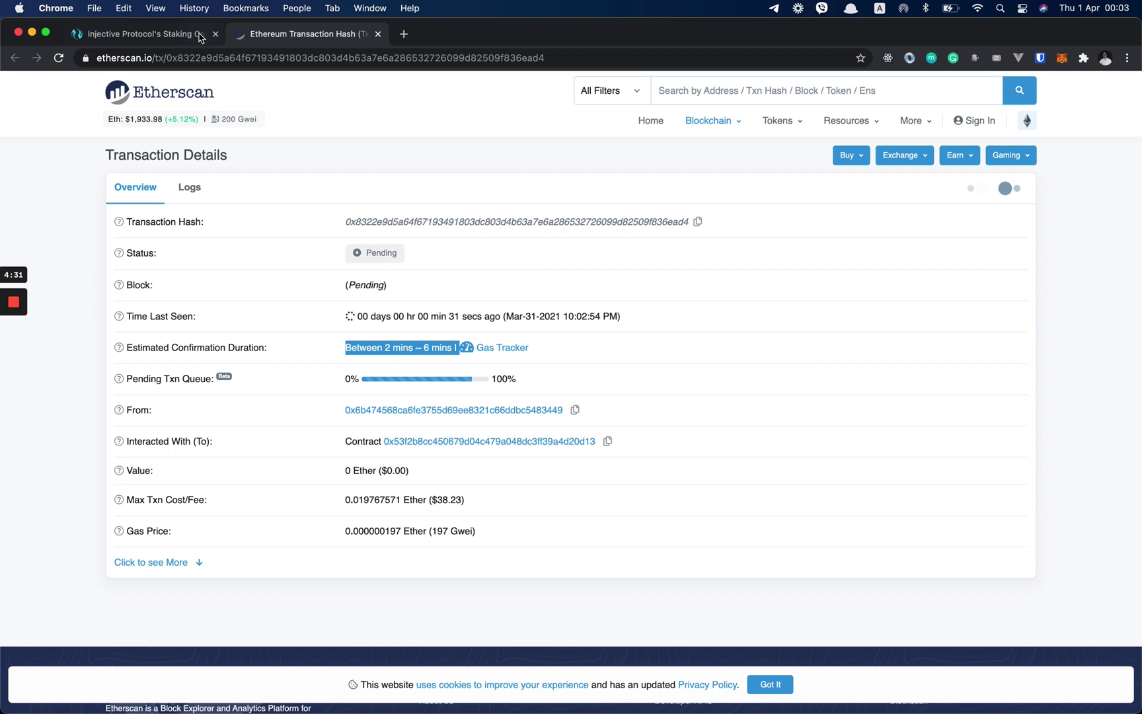
pyautogui.click(174, 35)
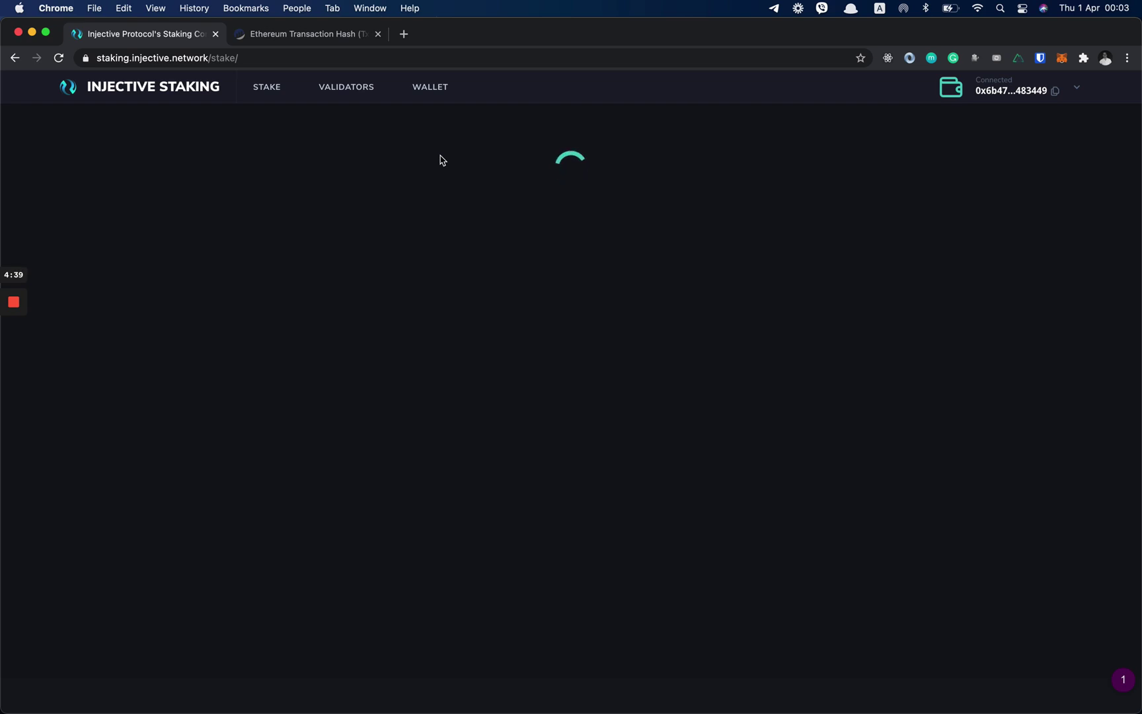
pyautogui.moveTo(276, 308); pyautogui.dragTo(395, 342)
pyautogui.click(397, 343)
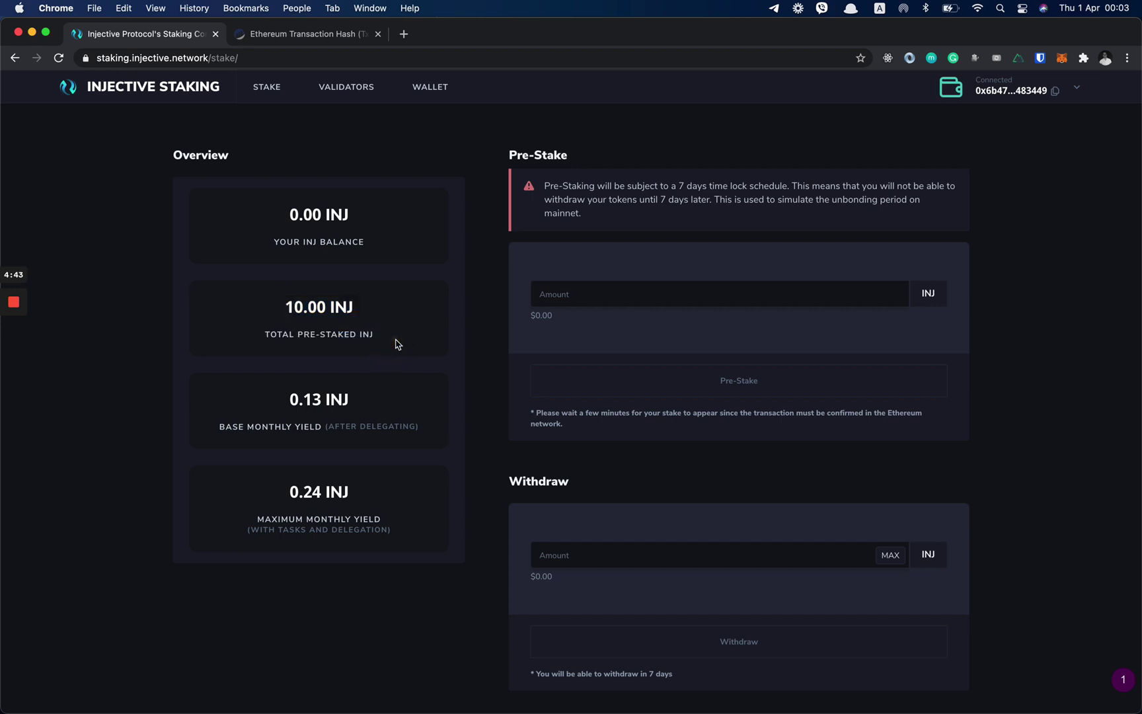
pyautogui.moveTo(429, 434); pyautogui.dragTo(269, 400)
pyautogui.click(283, 400)
pyautogui.click(430, 430)
pyautogui.click(269, 401)
pyautogui.moveTo(280, 496)
pyautogui.mouseDown()
pyautogui.moveTo(400, 531)
pyautogui.moveTo(270, 477)
pyautogui.mouseUp()
pyautogui.click(400, 533)
pyautogui.click(325, 566)
pyautogui.moveTo(382, 331); pyautogui.dragTo(268, 301)
# - Open the wallet page and read the 60.00 INJ Kovan Testnet balance and Kovan network warning
pyautogui.click(268, 301)
pyautogui.click(430, 90)
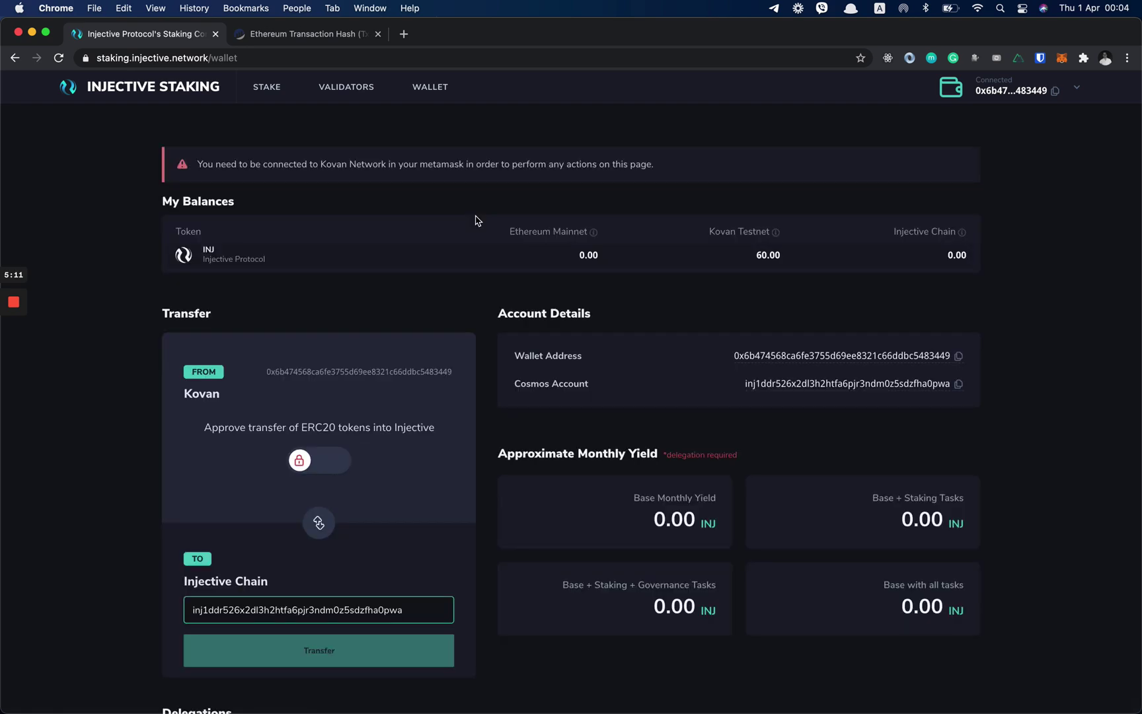
pyautogui.moveTo(193, 166); pyautogui.dragTo(673, 178)
pyautogui.click(664, 184)
pyautogui.click(632, 191)
pyautogui.moveTo(13, 330)
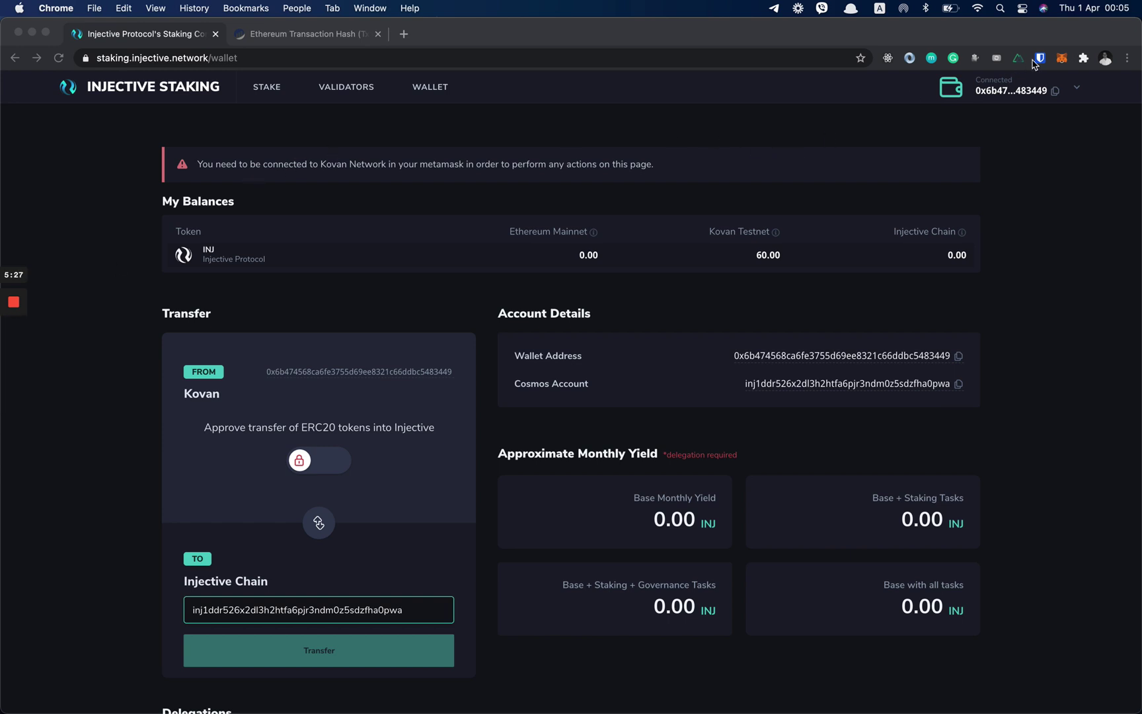
# - Switch MetaMask to Kovan Test Network, then connect via Metamask and sign the confirmation message
pyautogui.click(1062, 58)
pyautogui.click(1062, 58)
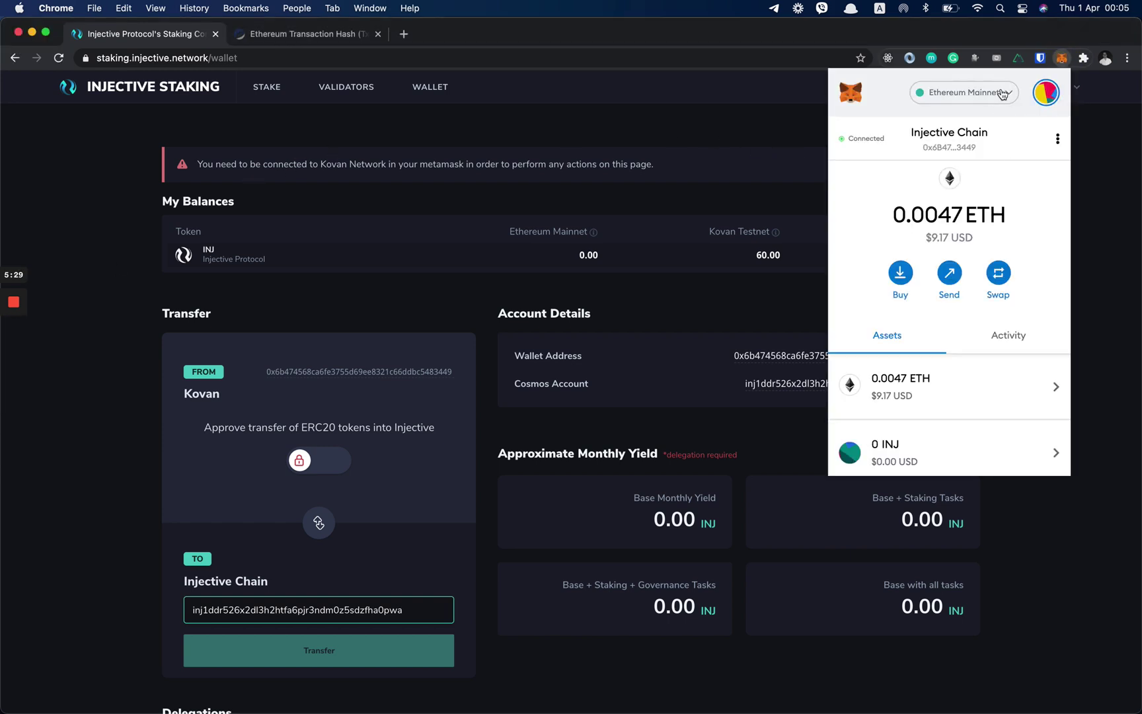
pyautogui.click(1002, 93)
pyautogui.click(952, 262)
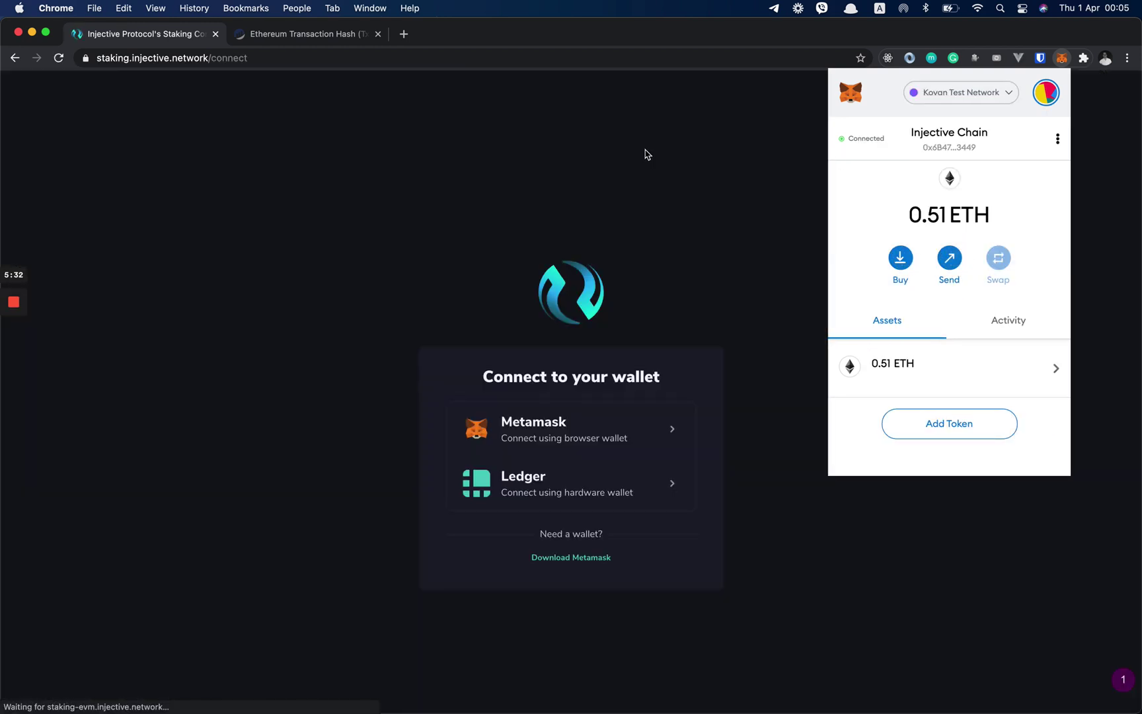
pyautogui.click(645, 149)
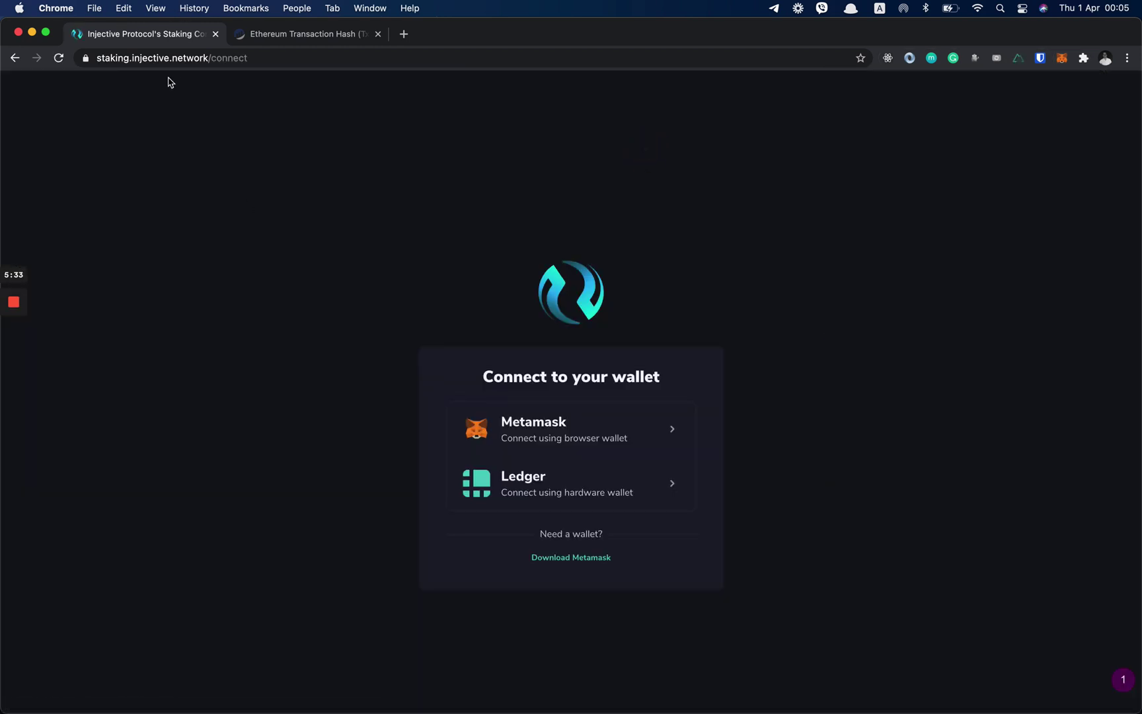
pyautogui.click(535, 444)
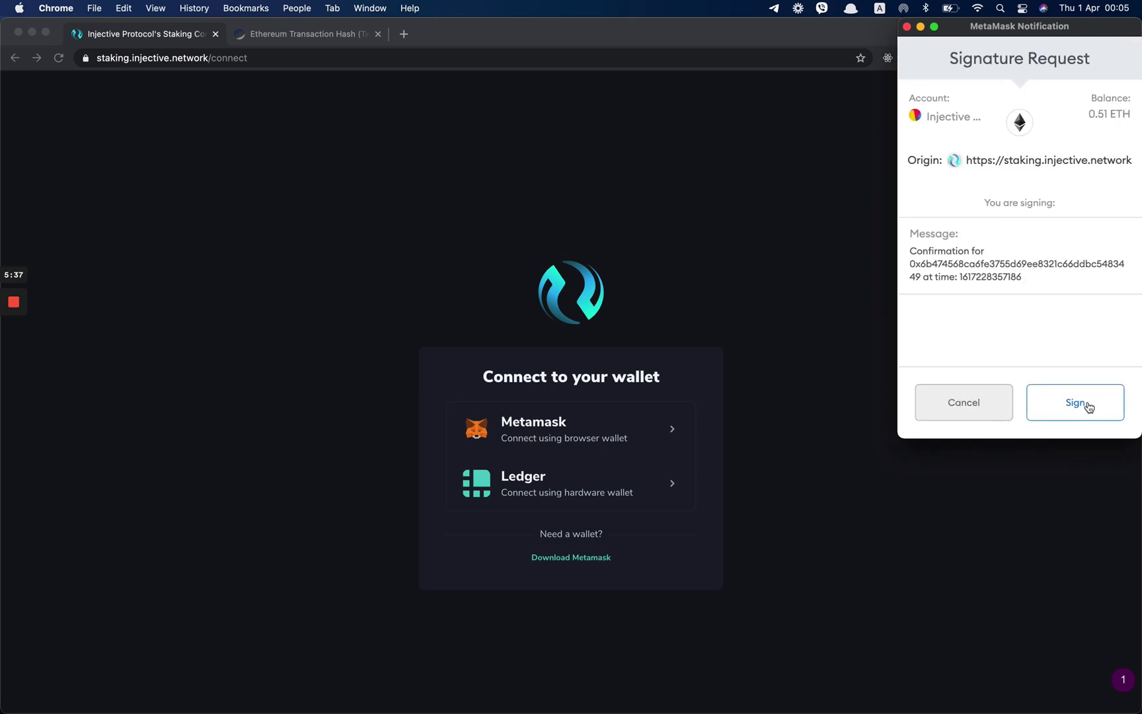
pyautogui.click(1089, 403)
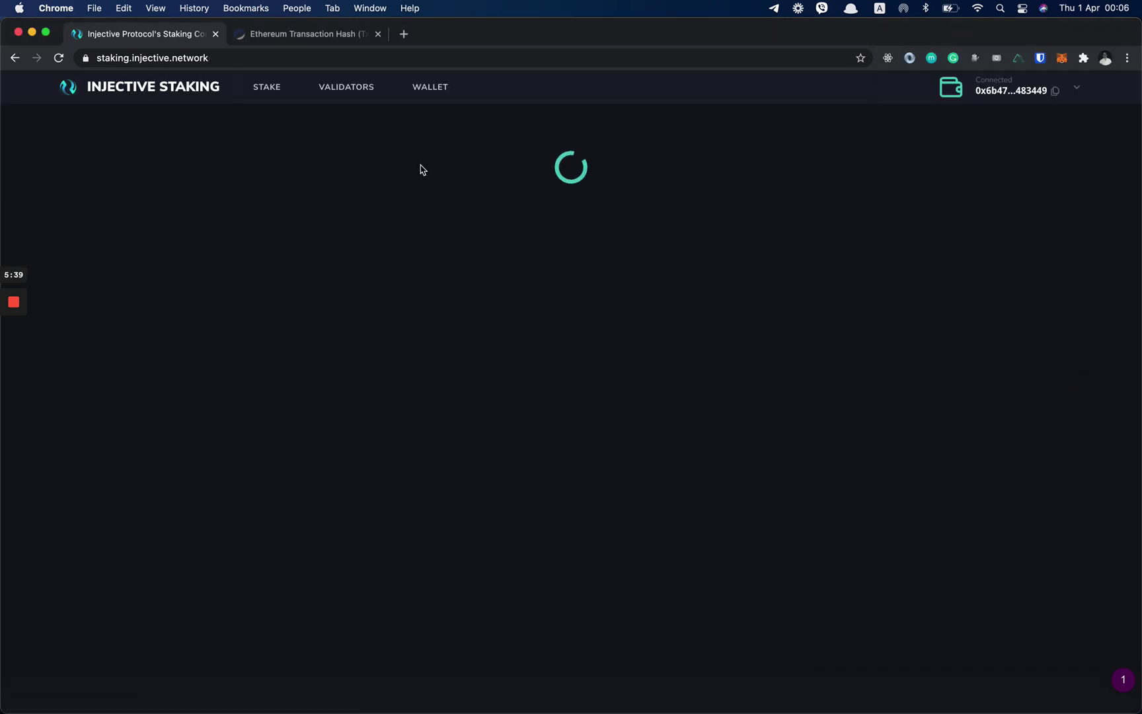
# - Review the wallet's 60.00 Kovan Testnet balance and the approve-ERC20-transfer notice in the Transfer panel
pyautogui.click(440, 88)
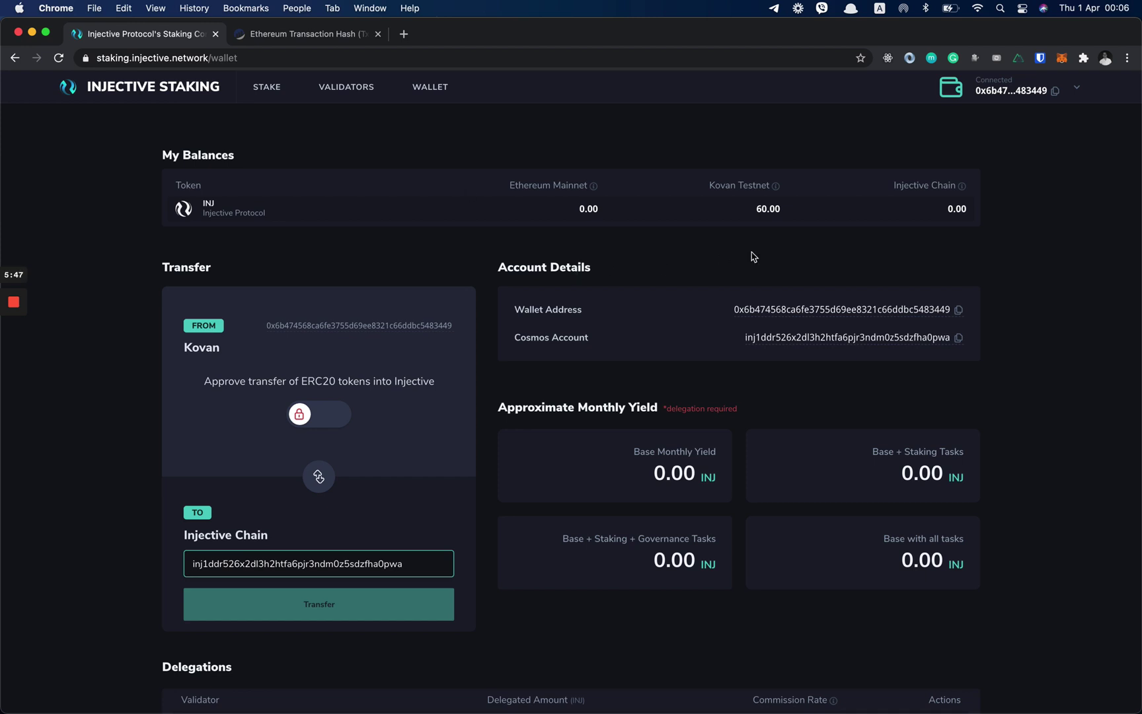
pyautogui.moveTo(754, 210); pyautogui.dragTo(802, 215)
pyautogui.click(759, 251)
pyautogui.moveTo(205, 387)
pyautogui.mouseDown()
pyautogui.moveTo(446, 387)
pyautogui.moveTo(203, 391)
pyautogui.mouseUp()
pyautogui.click(444, 386)
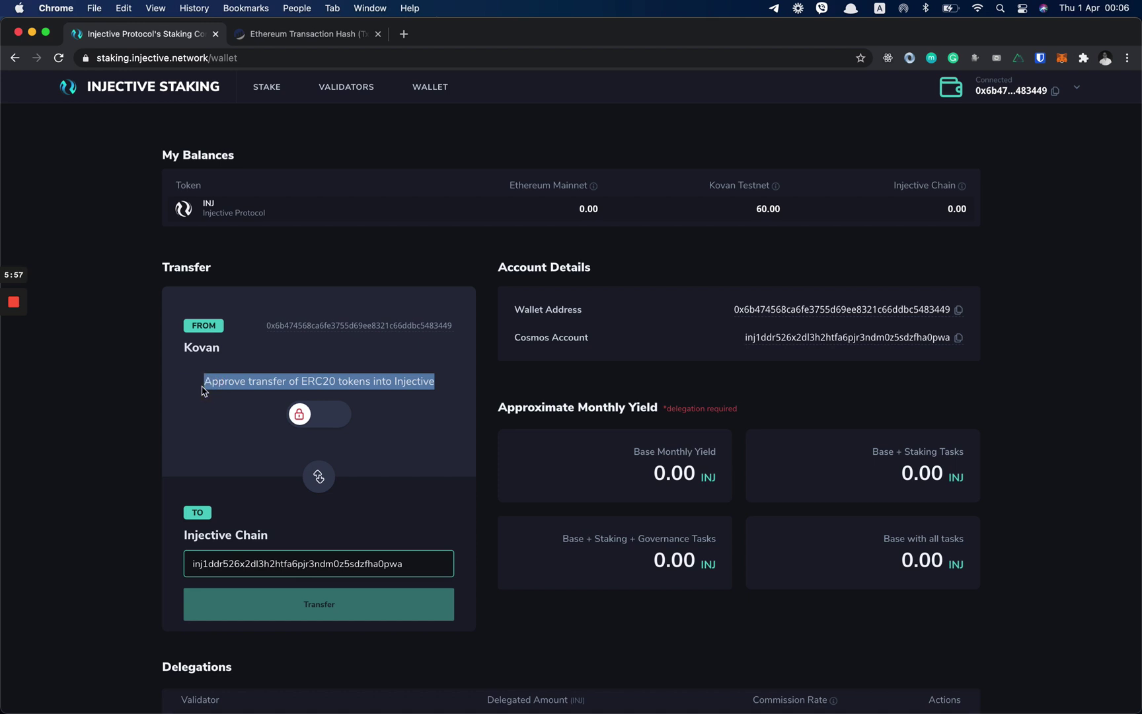
pyautogui.doubleClick(225, 384)
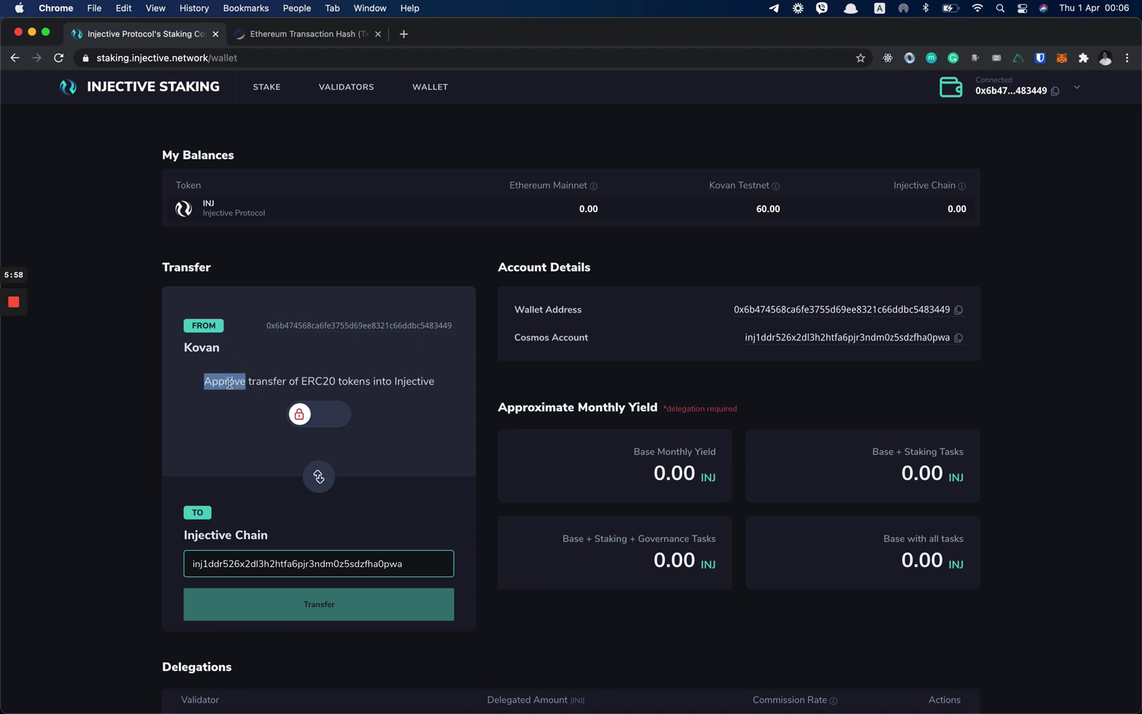
pyautogui.tripleClick(277, 379)
pyautogui.doubleClick(344, 381)
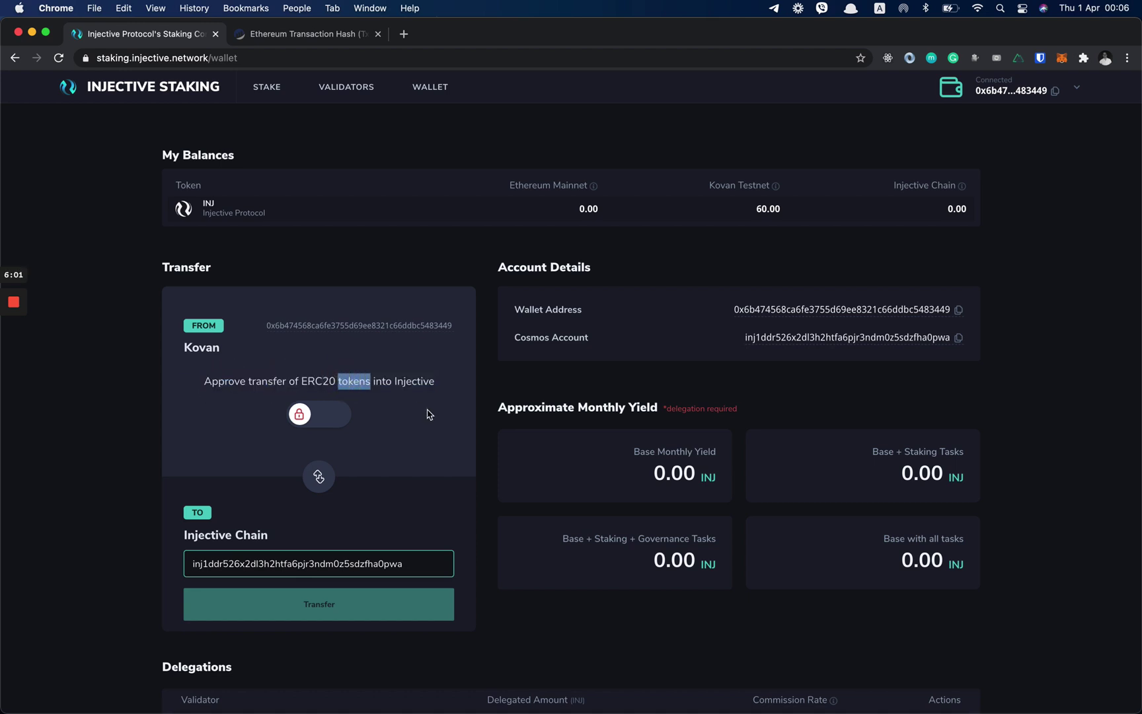
pyautogui.scroll(-1, 428, 413)
pyautogui.click(444, 368)
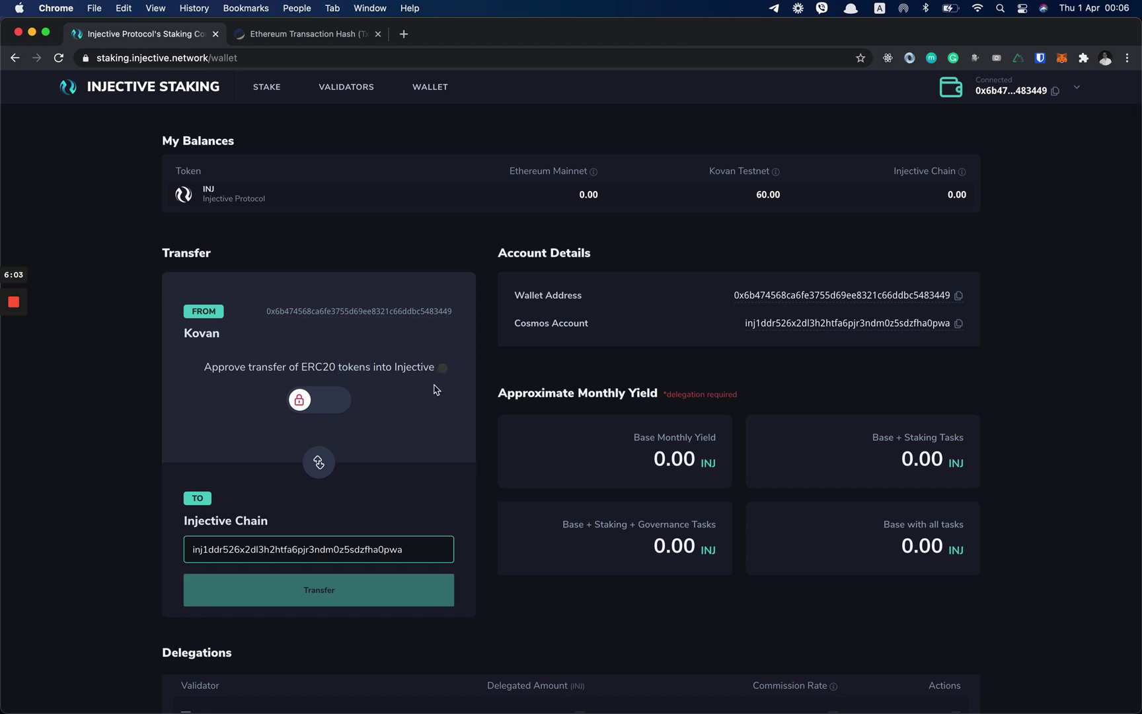
pyautogui.scroll(-1, 421, 412)
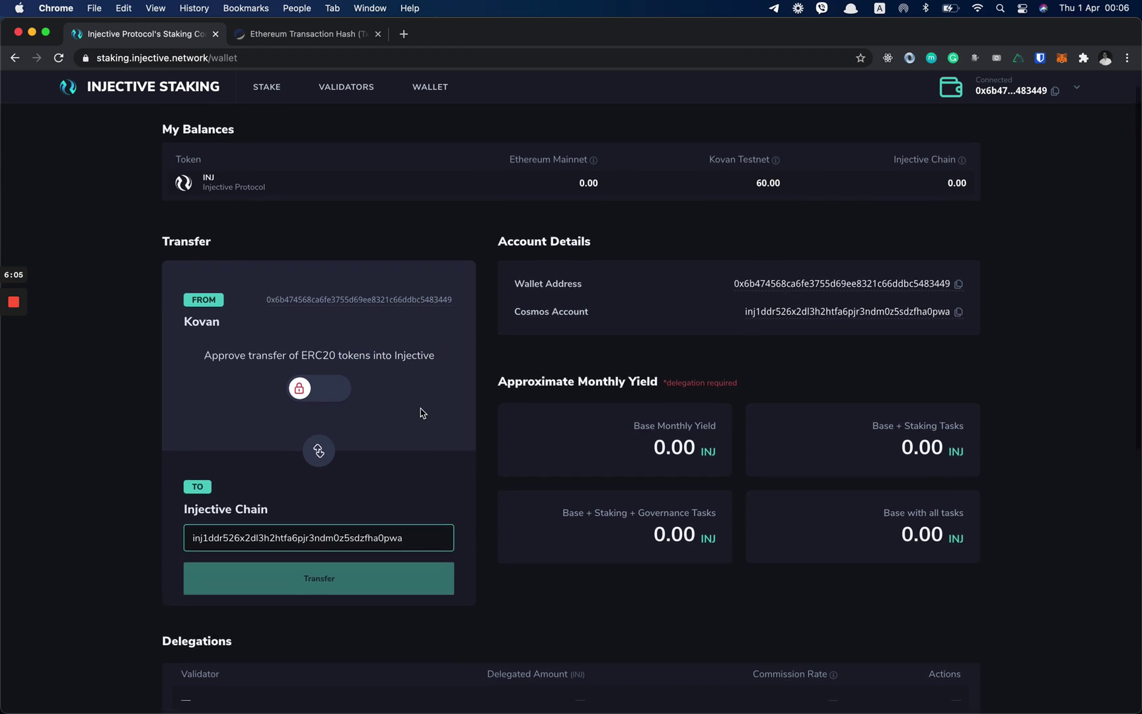
# - Start the ERC20 transfer approval, raising MetaMask's KINJ spend request with a $0.51 fee
pyautogui.click(304, 391)
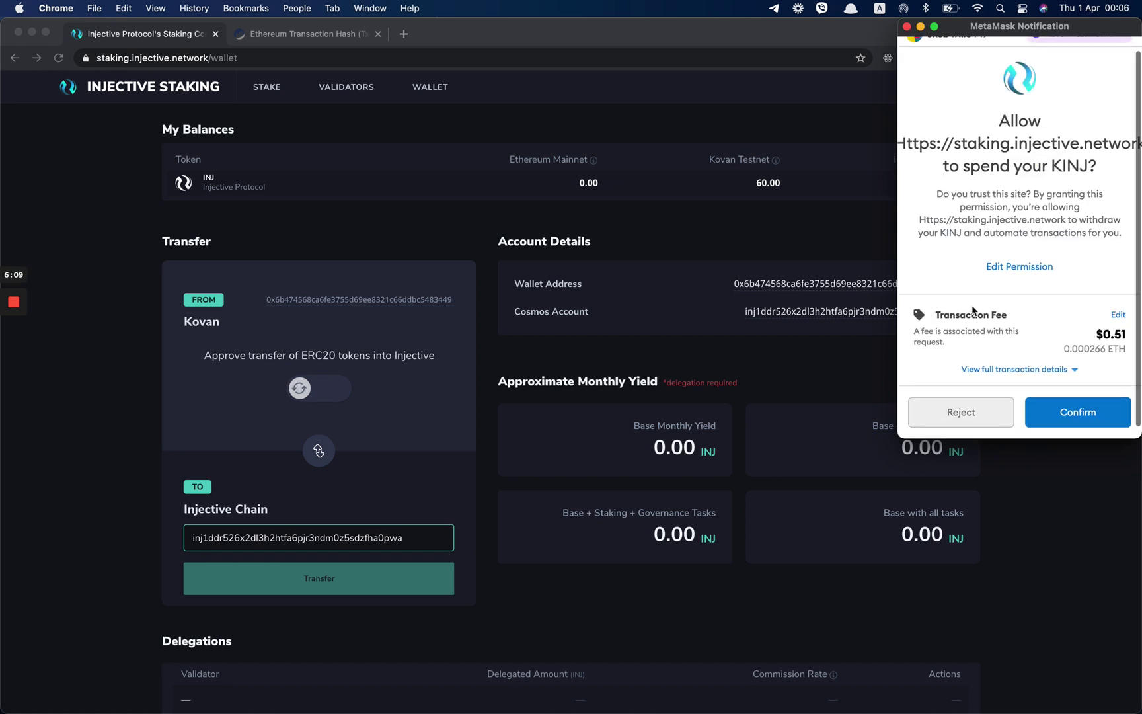
pyautogui.scroll(2, 966, 329)
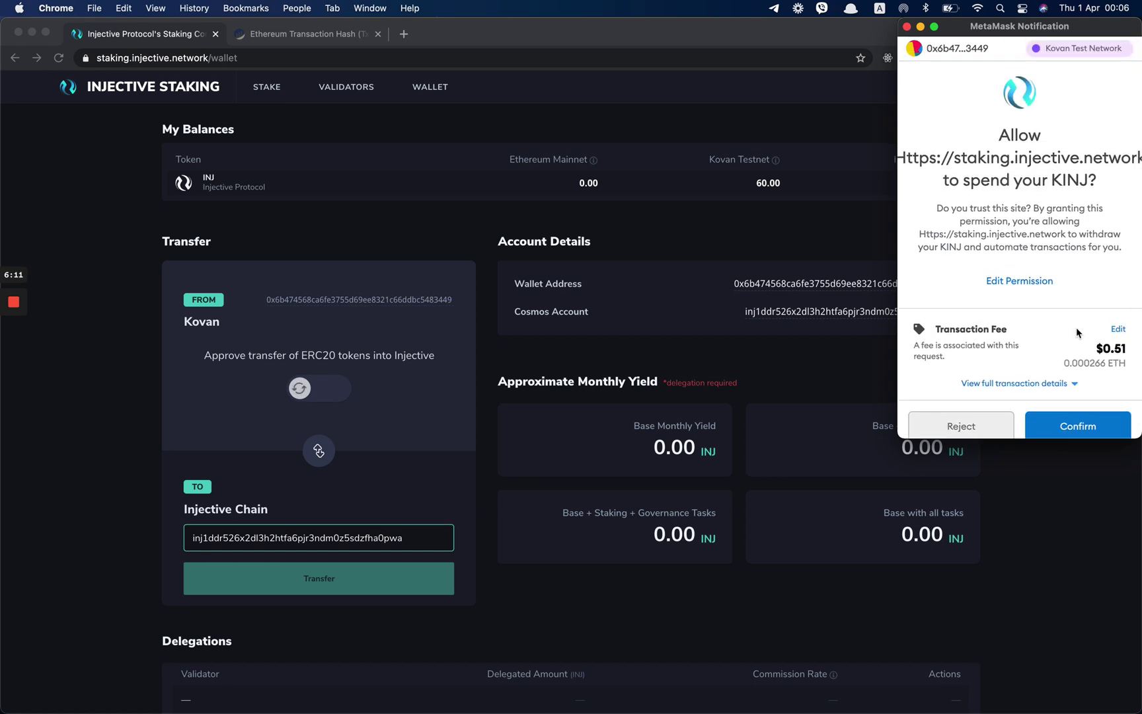
pyautogui.scroll(-2, 1076, 327)
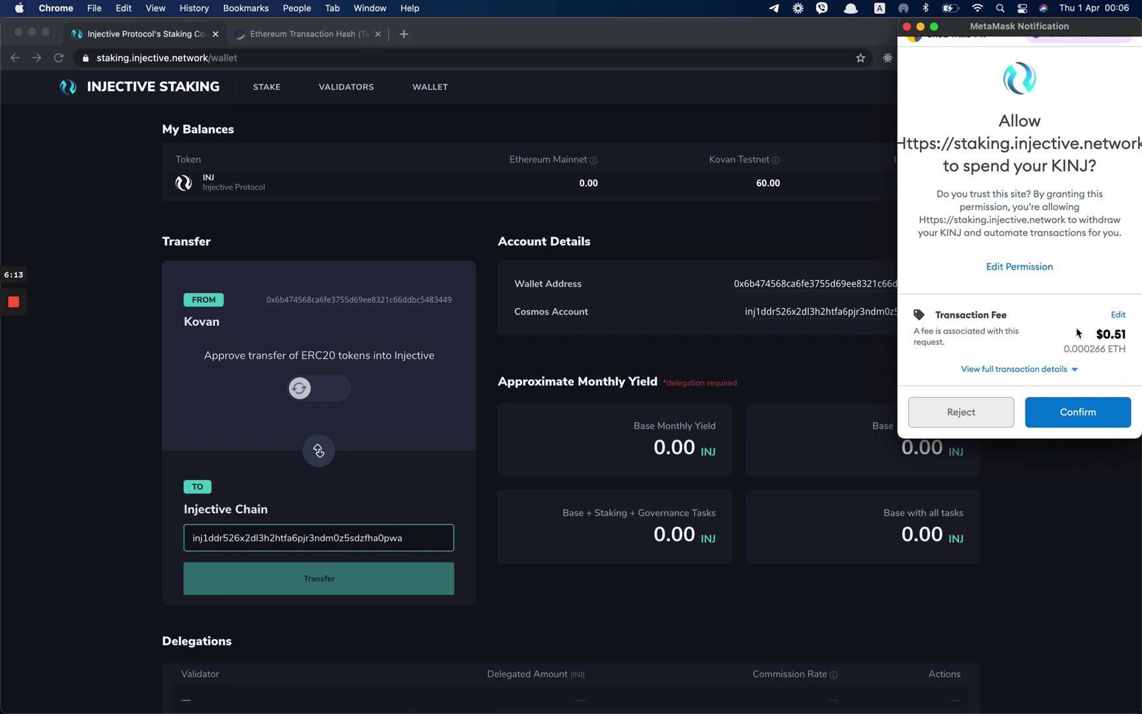
pyautogui.click(962, 417)
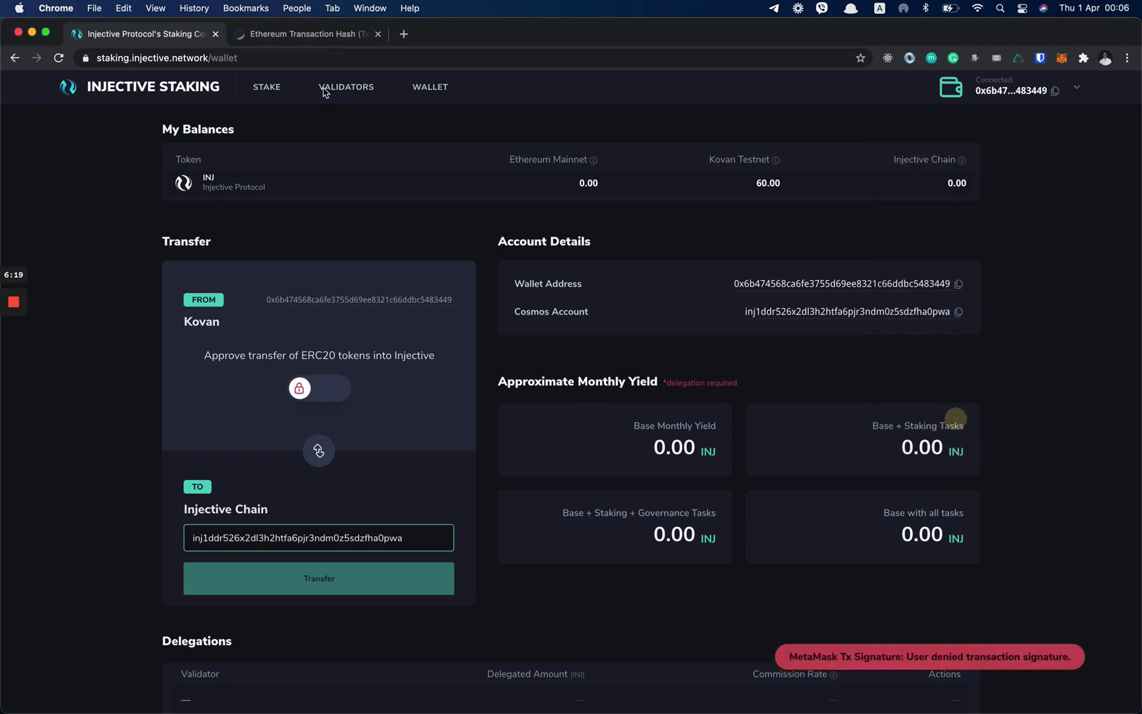
pyautogui.click(406, 34)
pyautogui.write('fa')
pyautogui.press('Delete')
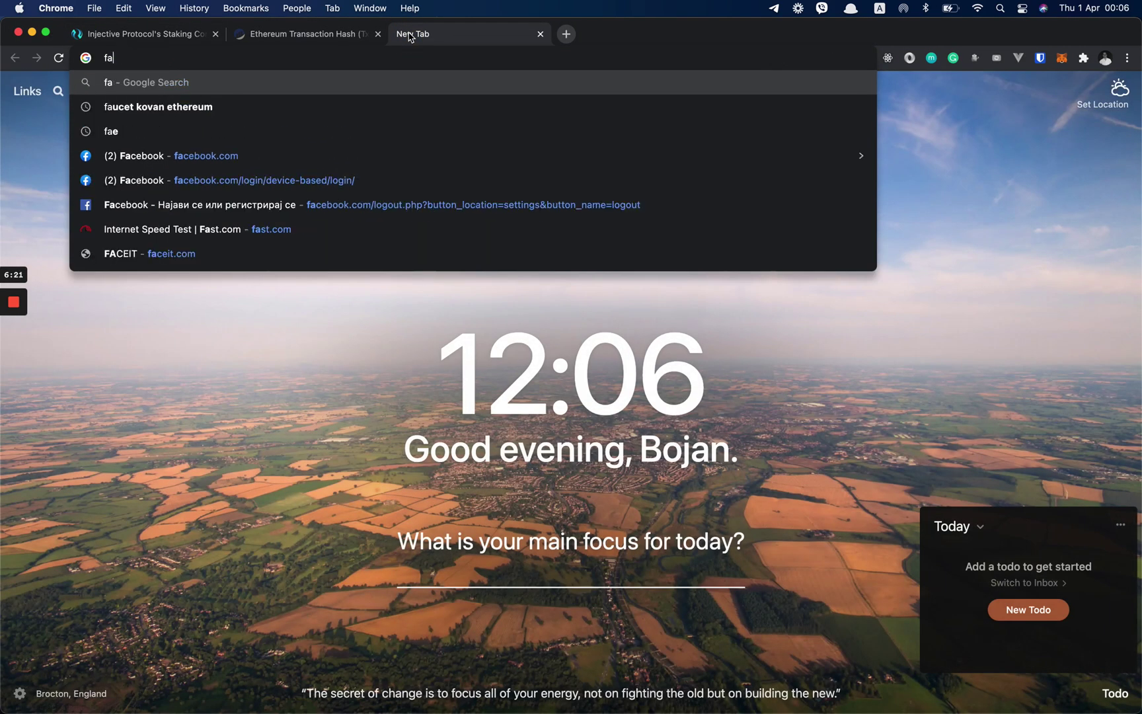
pyautogui.write('ucet.kovan')
pyautogui.press('Down')
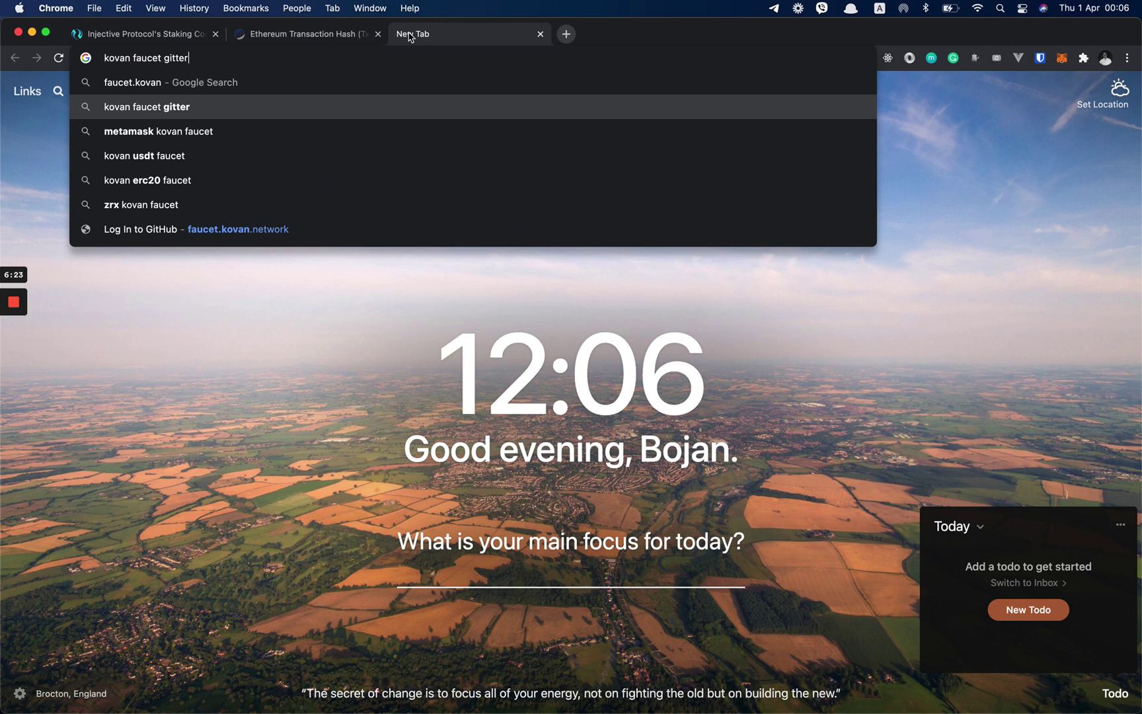
pyautogui.press('Down')
pyautogui.press('Down')
pyautogui.press('Down')
pyautogui.press('Down')
pyautogui.press('Down')
pyautogui.press('Return')
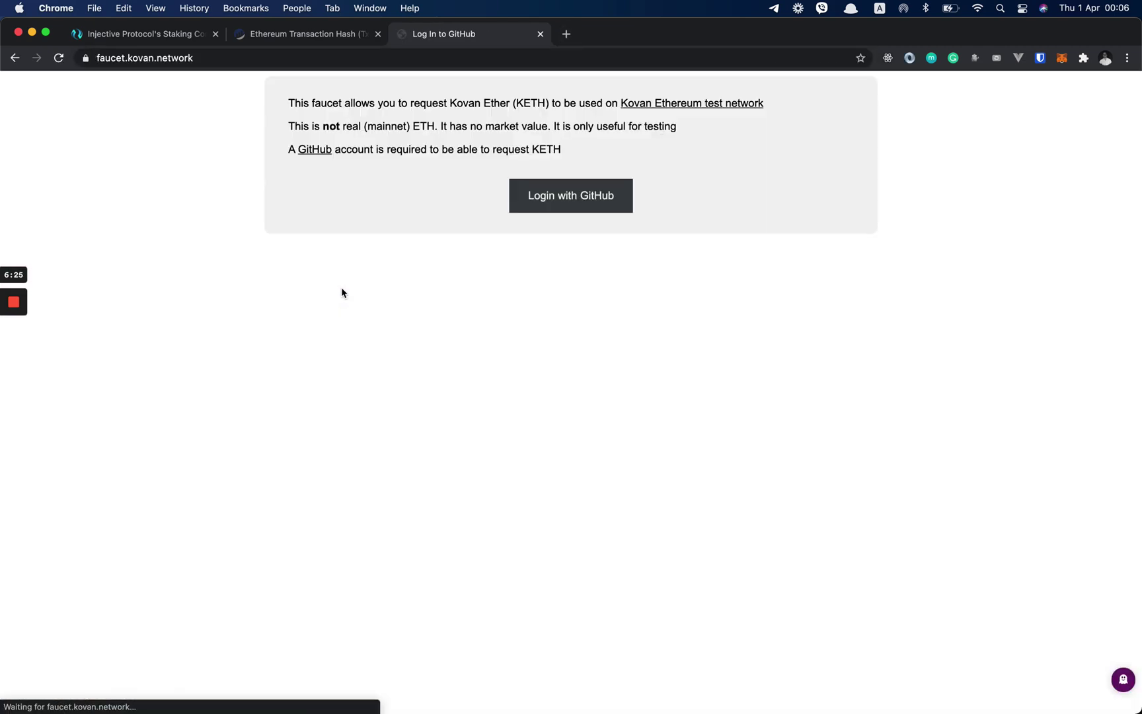
pyautogui.moveTo(288, 113); pyautogui.dragTo(610, 148)
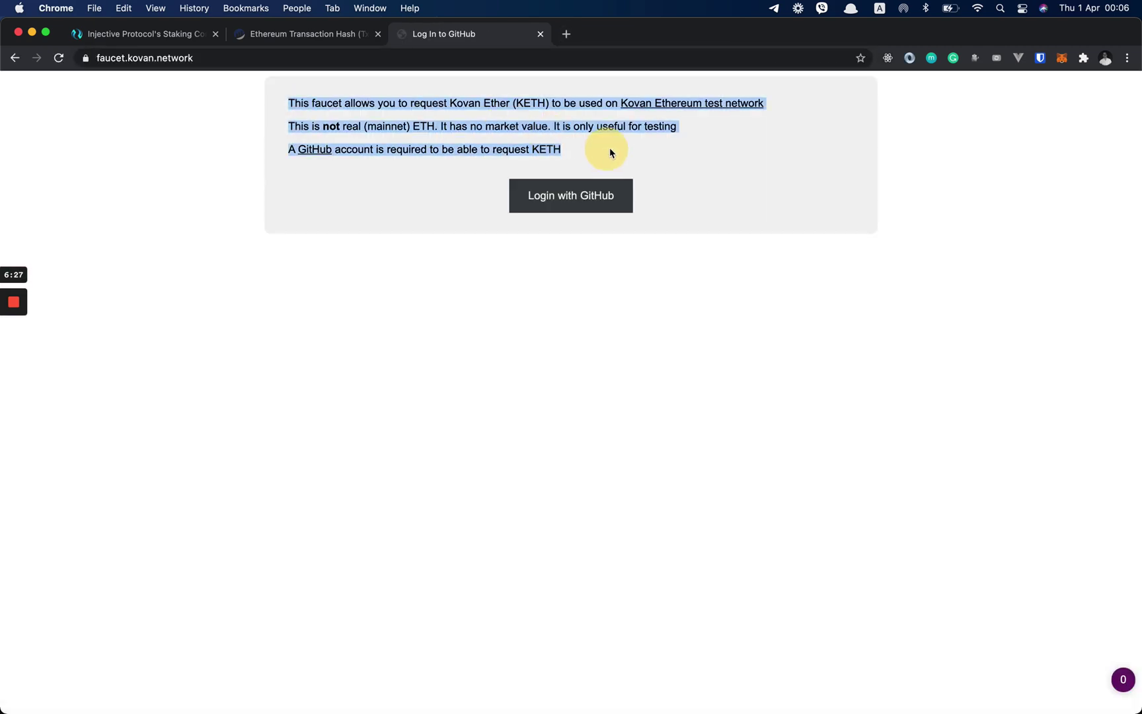
pyautogui.click(541, 34)
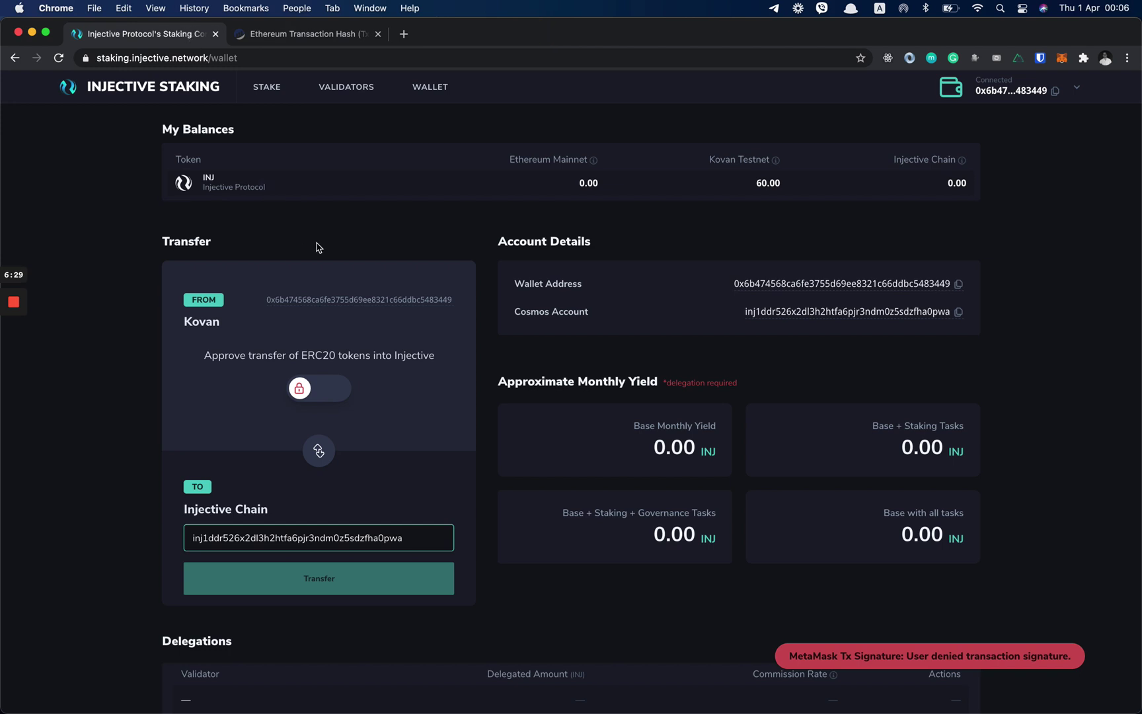
# - Start the token approval and open its fee settings, trying Slow and Fast gas speeds
pyautogui.click(296, 387)
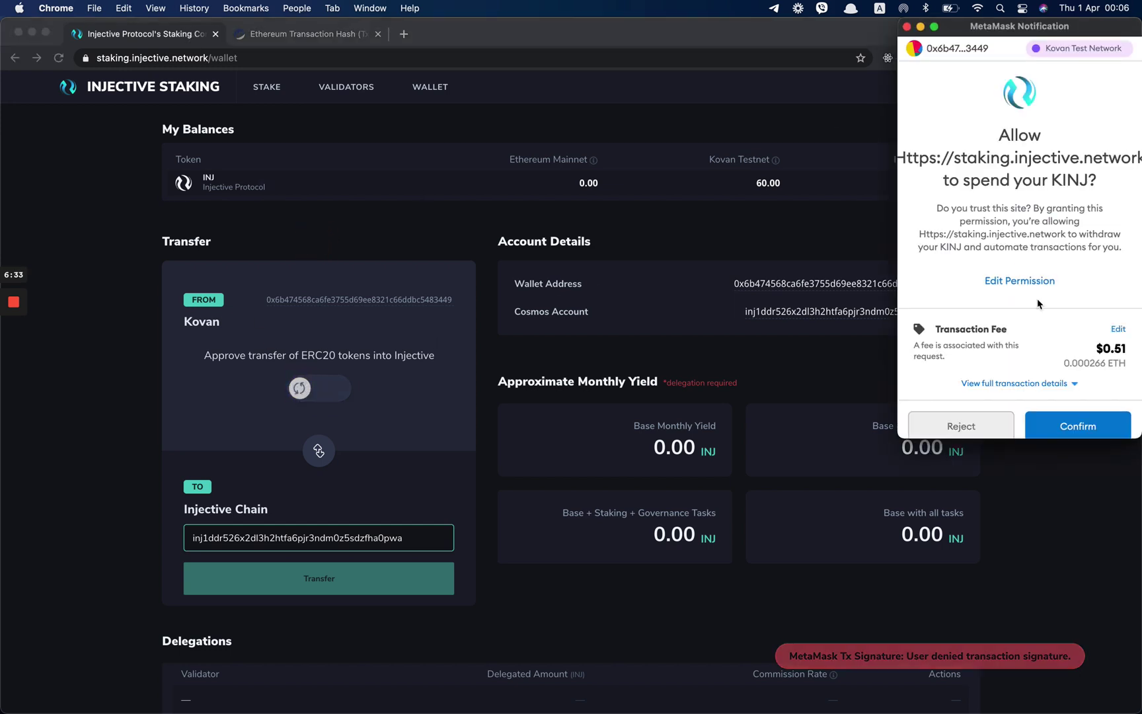
pyautogui.click(1119, 329)
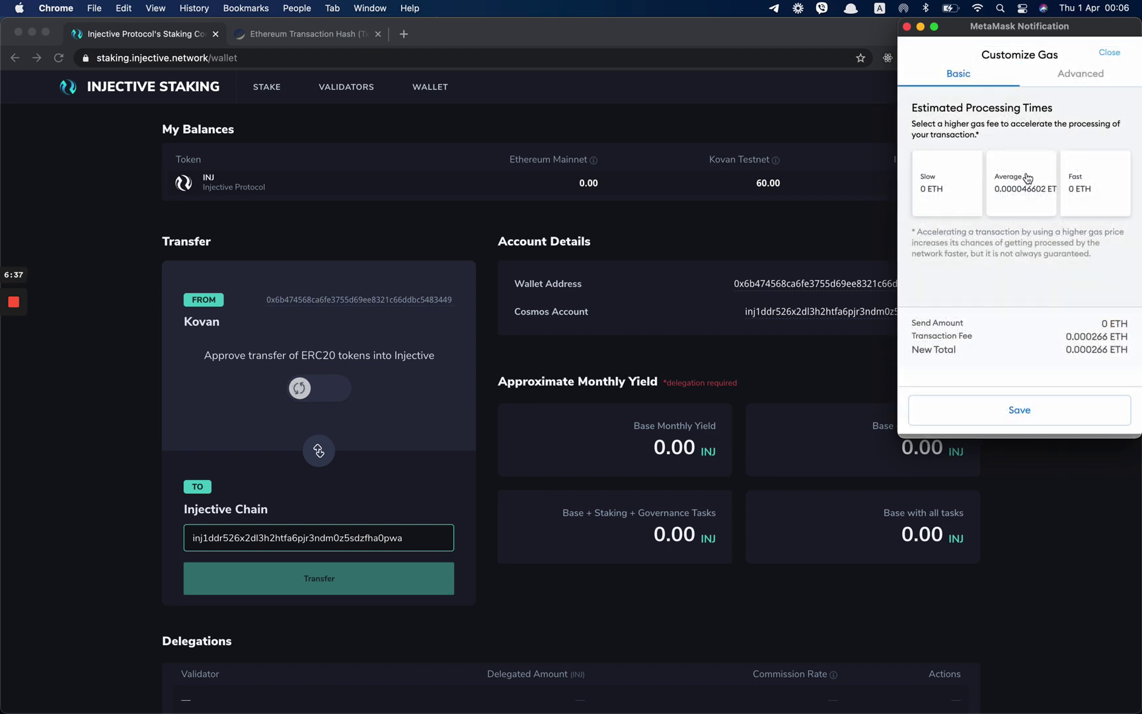
pyautogui.click(1075, 179)
pyautogui.click(1030, 212)
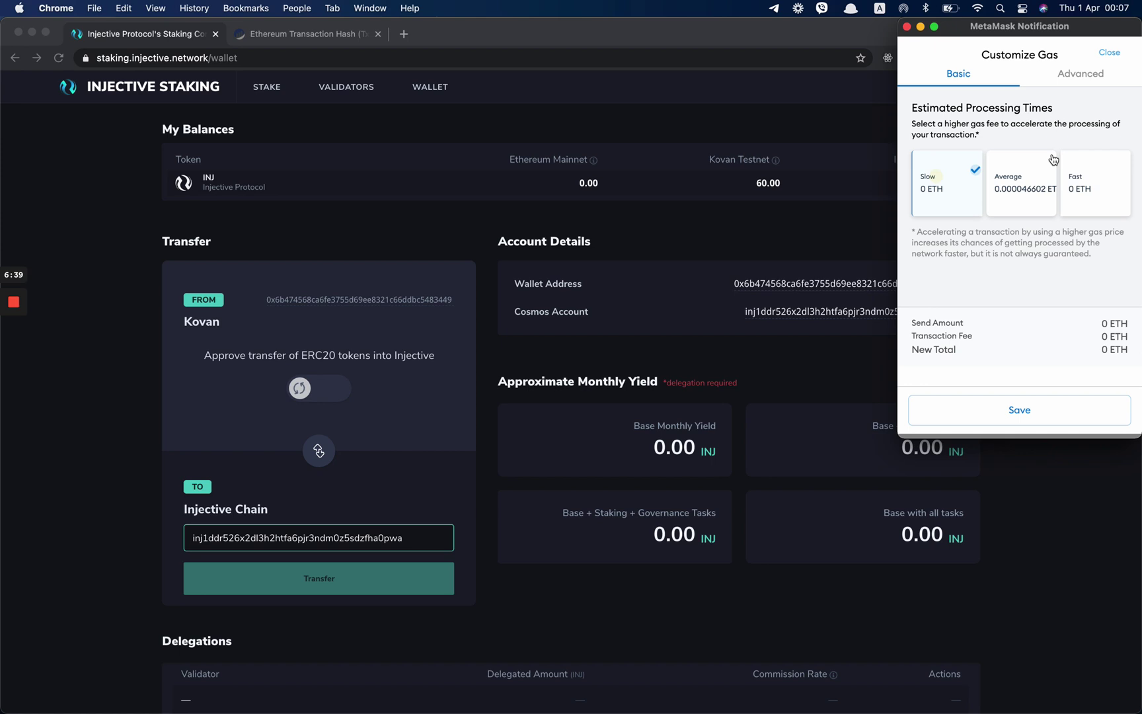
pyautogui.click(1096, 173)
pyautogui.click(1084, 74)
# - Set the advanced gas price to 1 gwei, save it, and confirm the approval
pyautogui.click(938, 157)
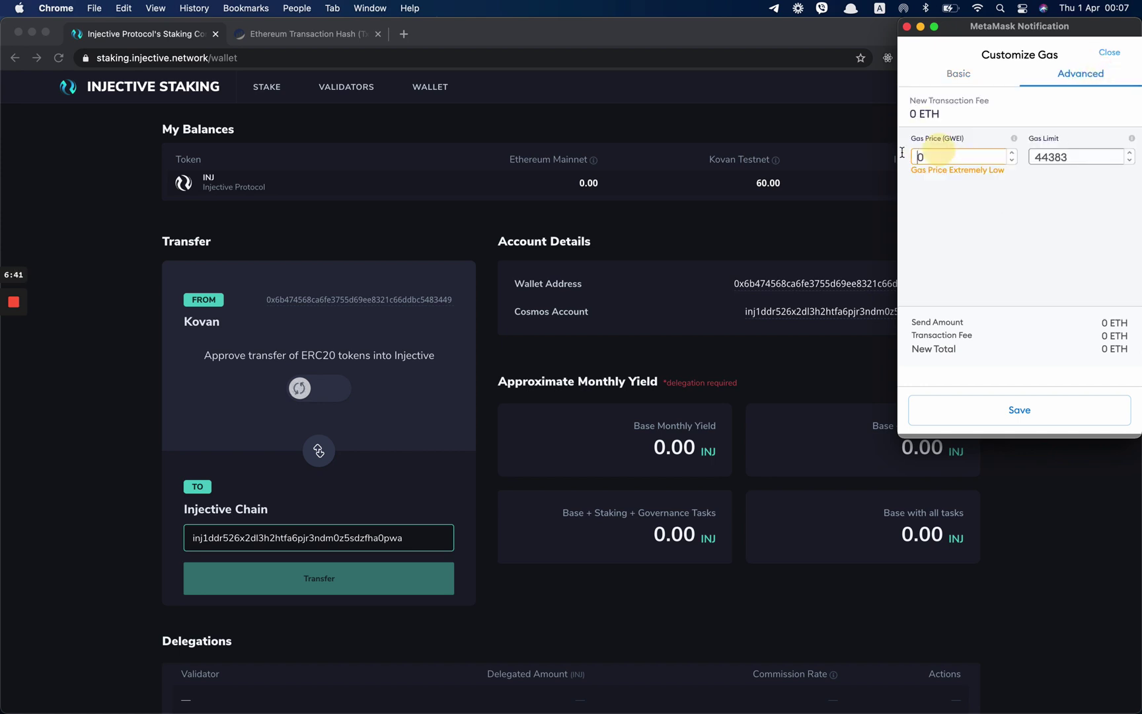
pyautogui.write('6')
pyautogui.press('Delete')
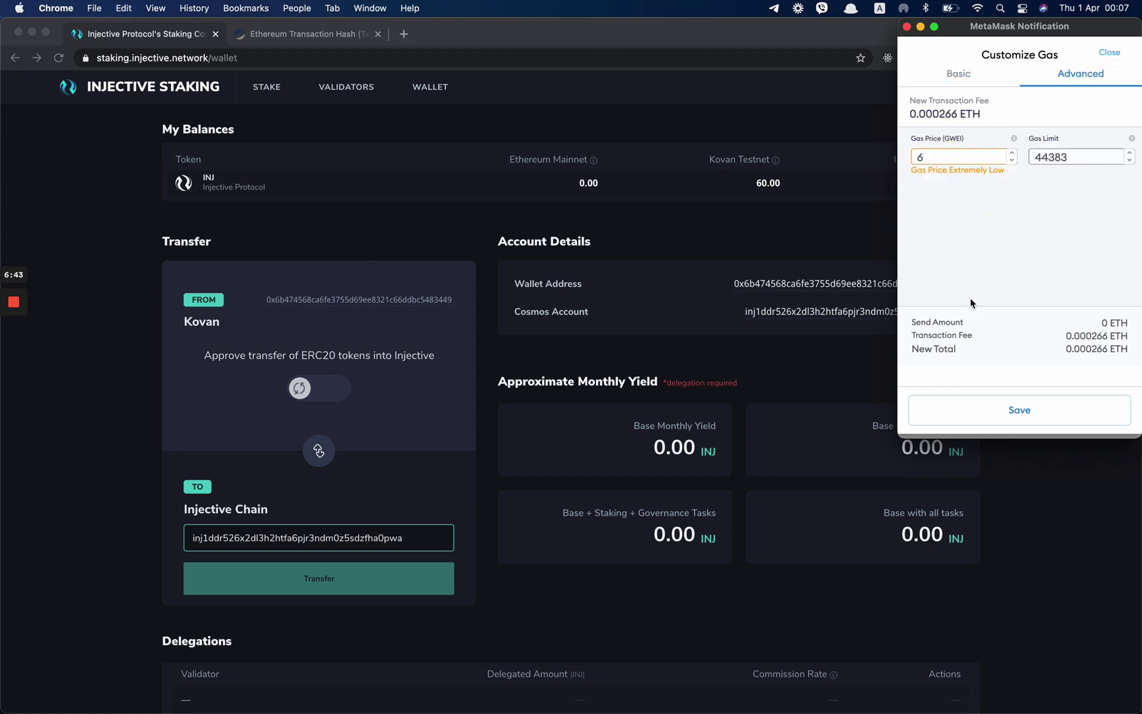
pyautogui.doubleClick(921, 156)
pyautogui.write('1')
pyautogui.click(983, 248)
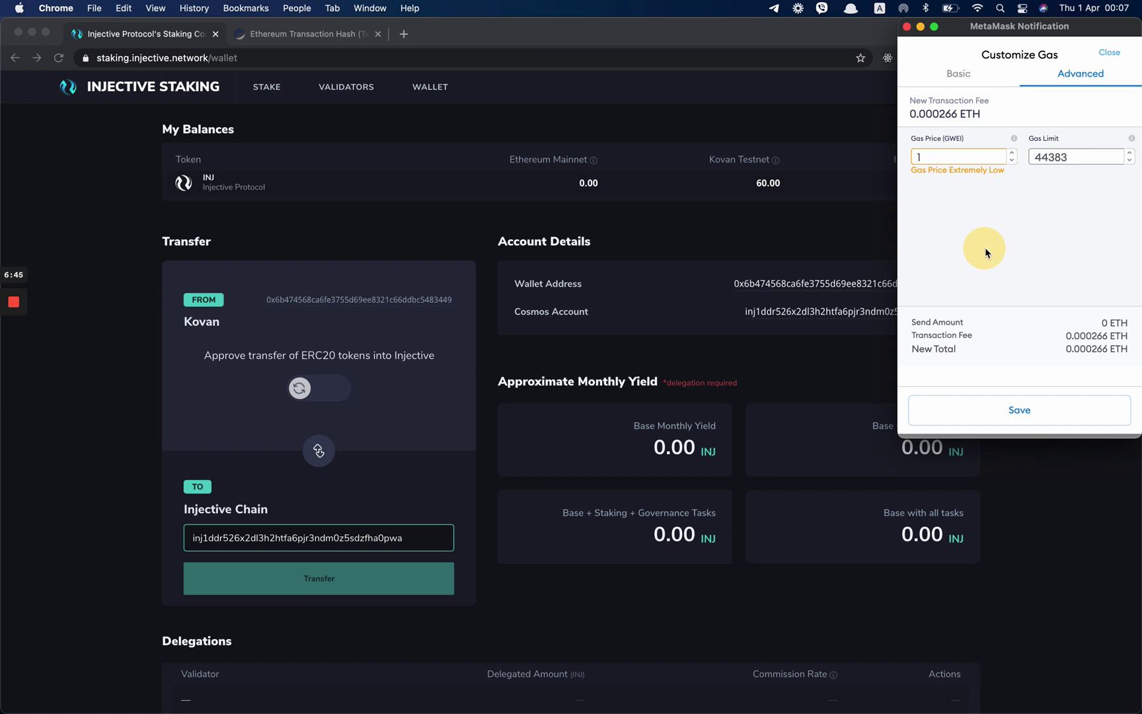
pyautogui.click(1032, 416)
pyautogui.click(1058, 422)
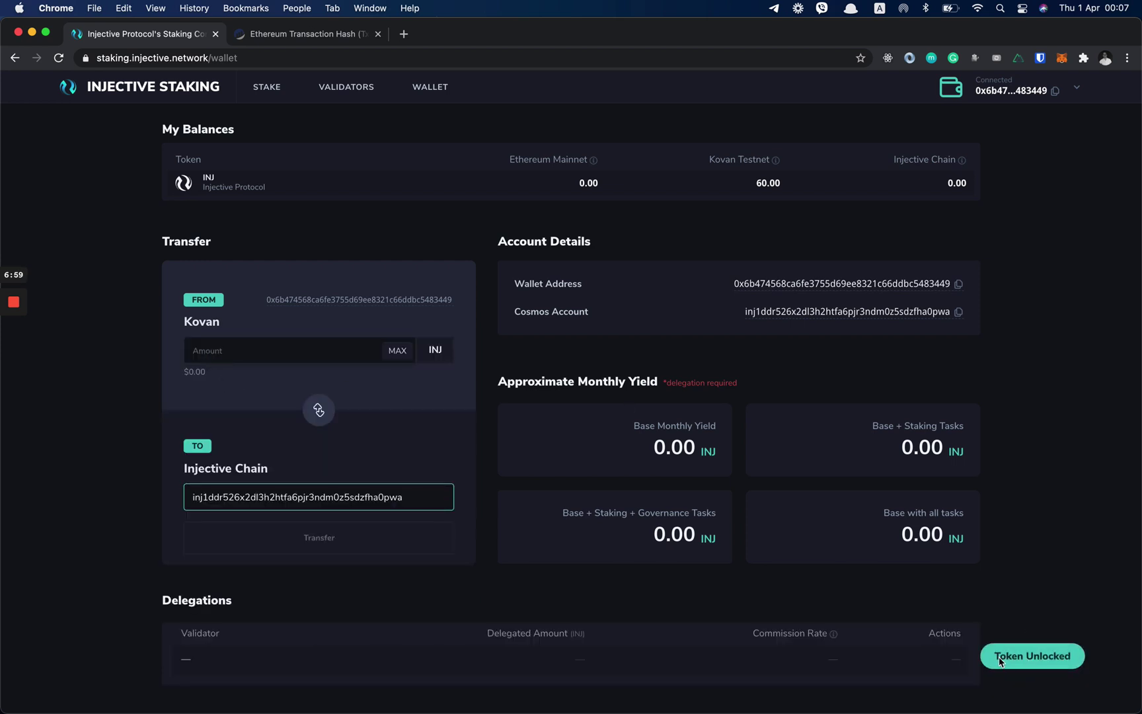
# - Enter 10 INJ as the Kovan amount and submit the transfer to the Injective Chain address
pyautogui.click(292, 351)
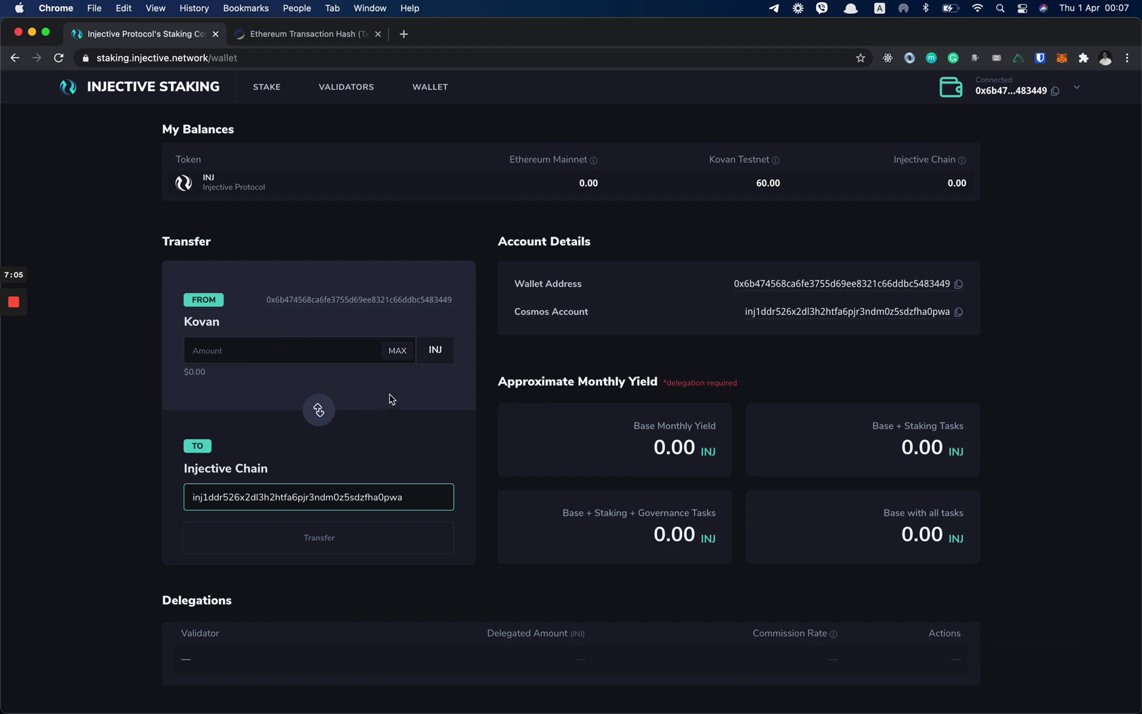
pyautogui.write('10')
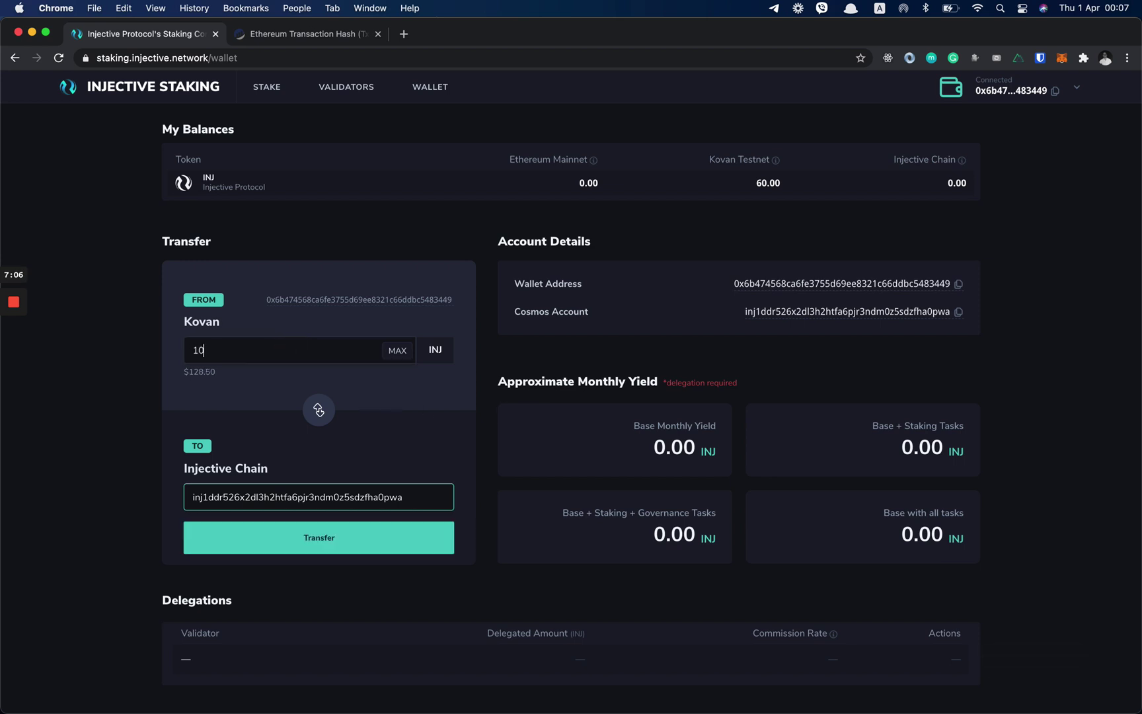
pyautogui.click(205, 351)
pyautogui.click(384, 391)
pyautogui.moveTo(398, 496); pyautogui.dragTo(148, 492)
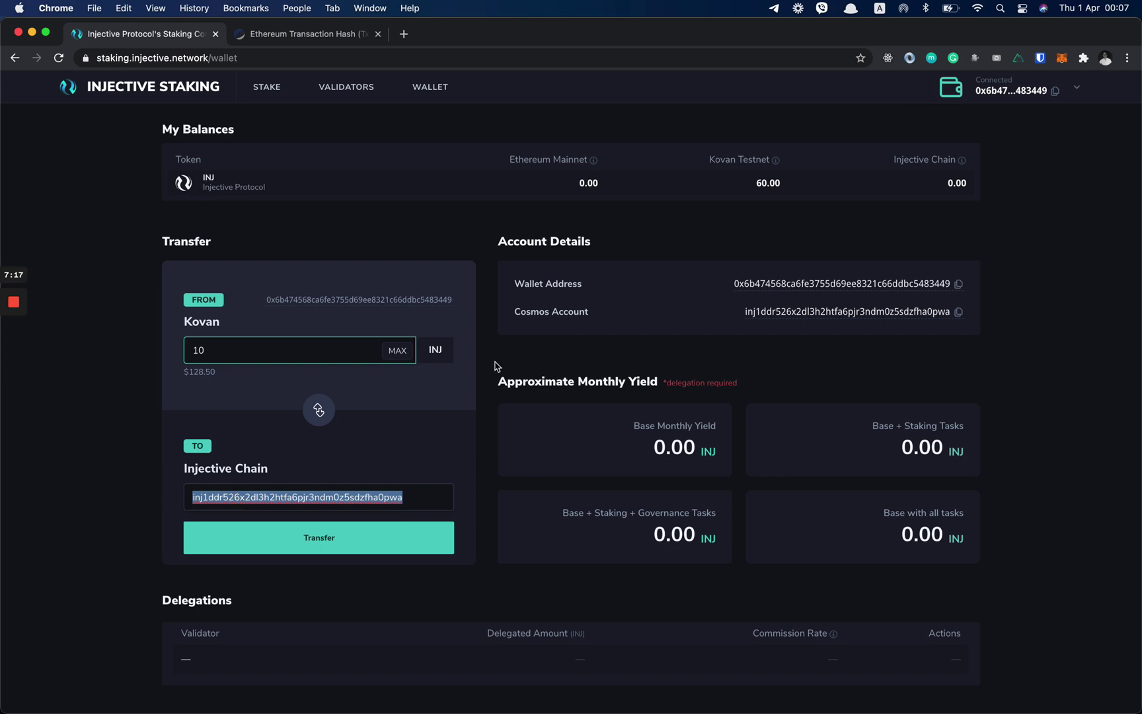
pyautogui.click(918, 310)
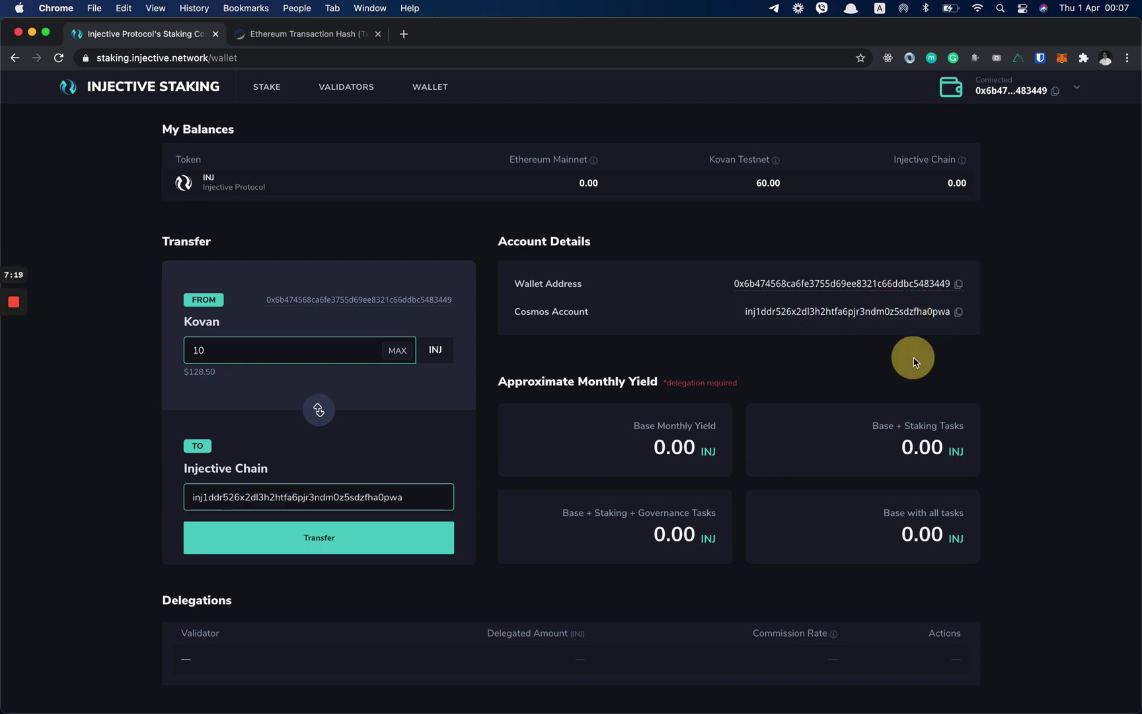
pyautogui.click(380, 404)
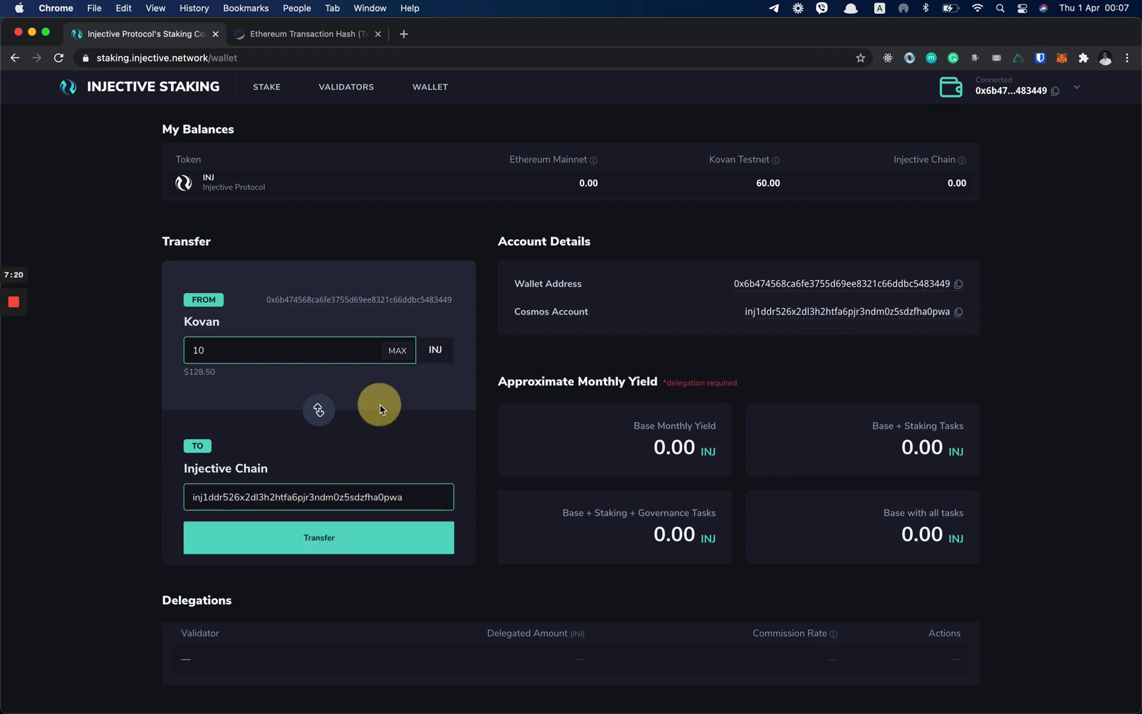
pyautogui.click(322, 544)
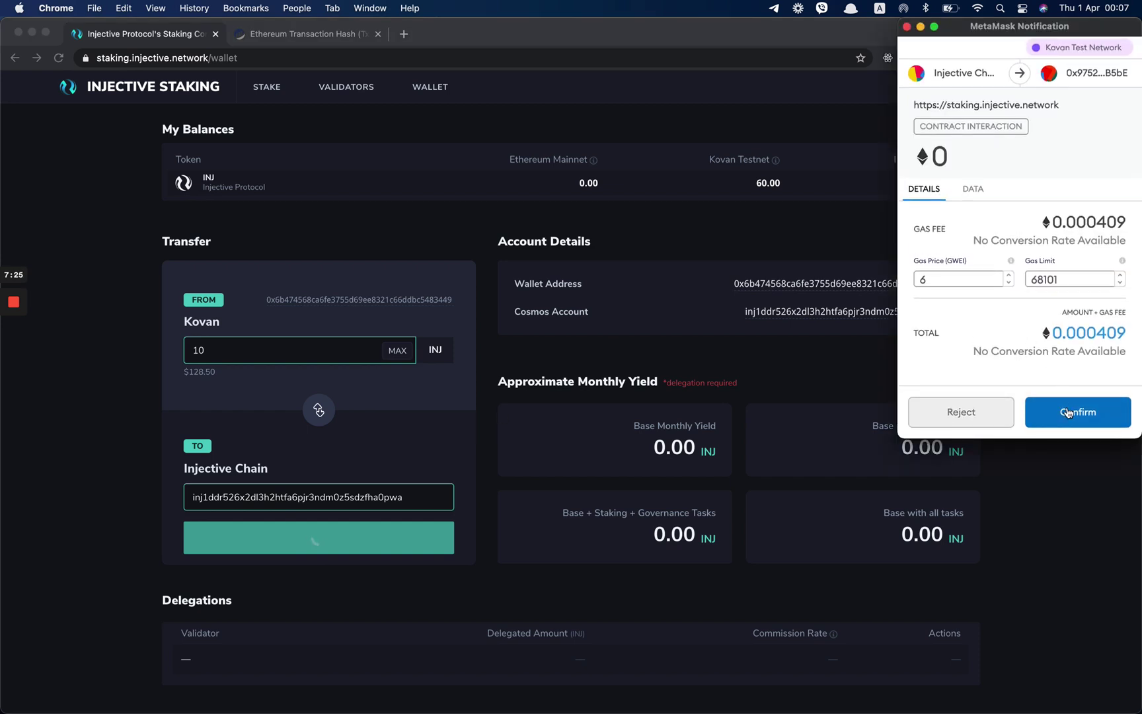
# - Confirm the 10 INJ transfer in MetaMask, keeping the 6 gwei gas price
pyautogui.click(916, 279)
pyautogui.click(967, 320)
pyautogui.click(998, 344)
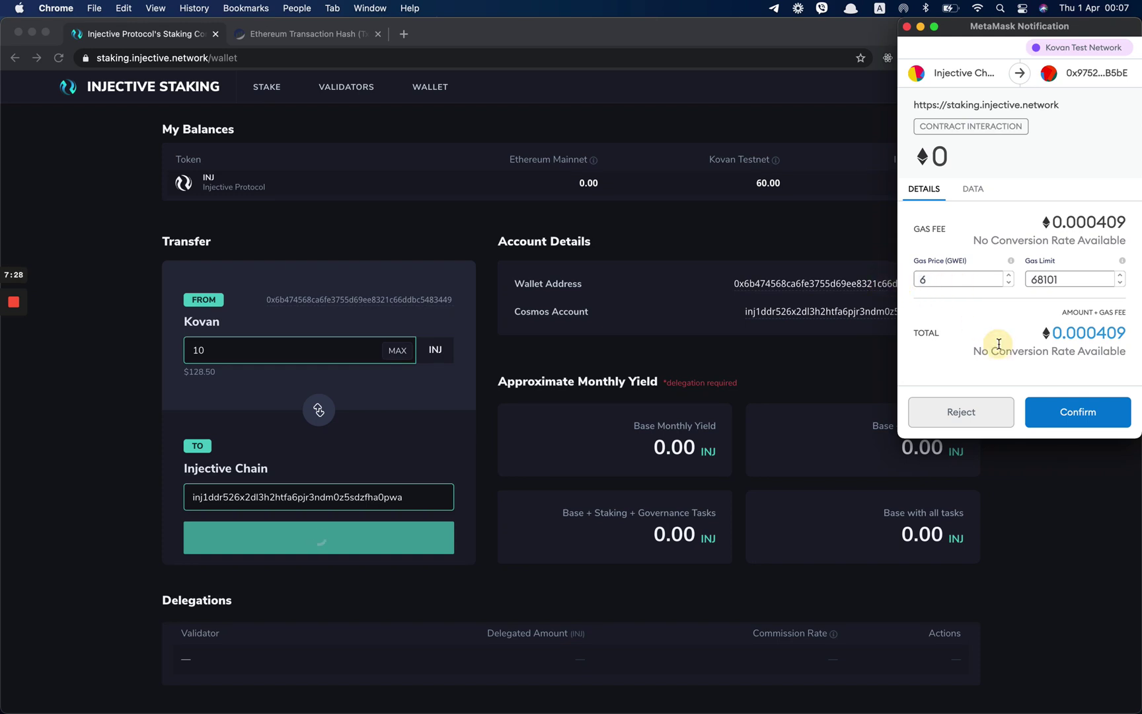
pyautogui.click(1094, 416)
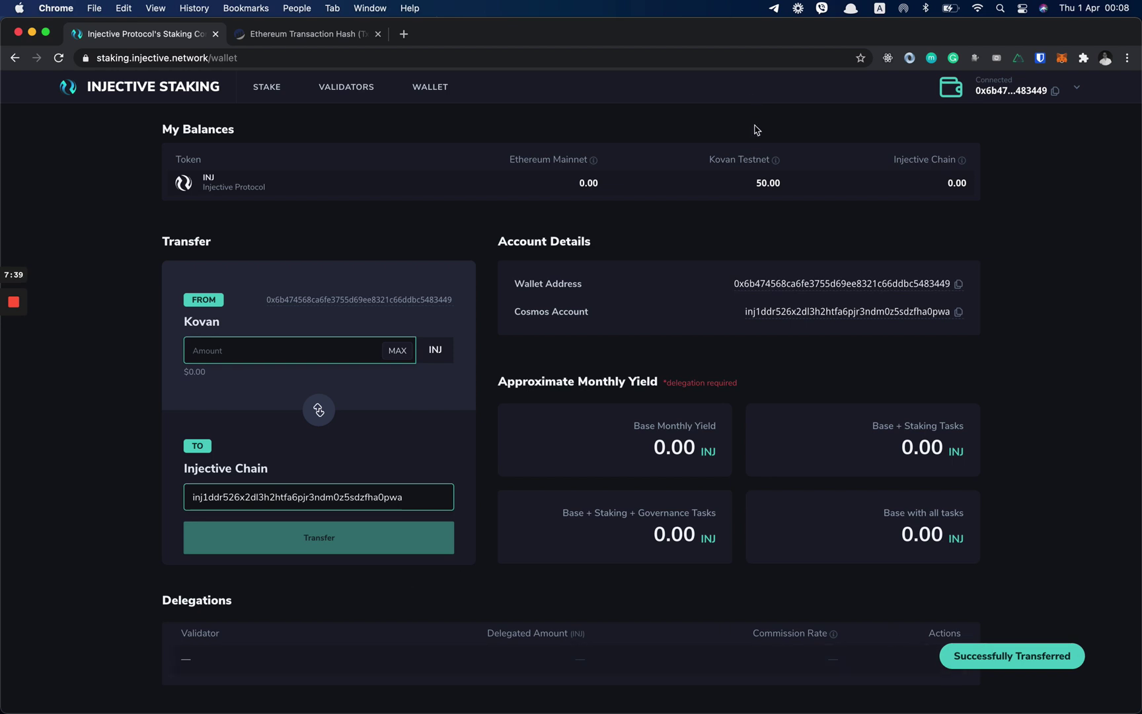
# - Check the balances (Kovan Testnet 50.00, Injective Chain 0.00) and reload the wallet page
pyautogui.moveTo(758, 185); pyautogui.dragTo(798, 183)
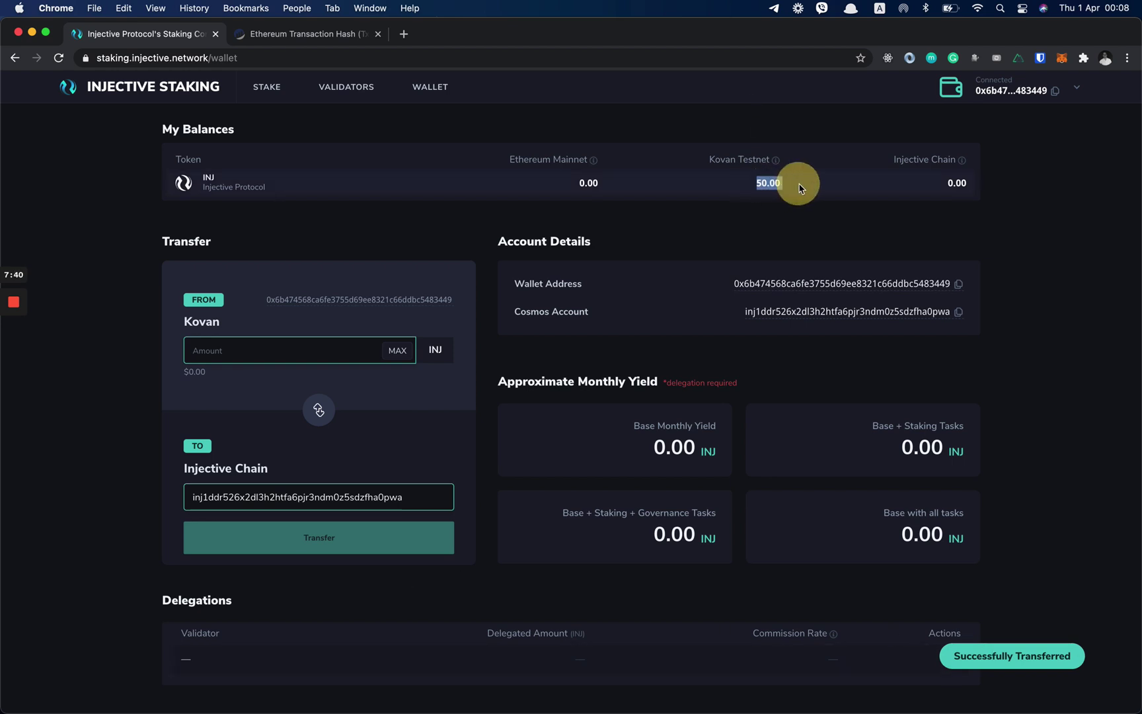
pyautogui.click(789, 221)
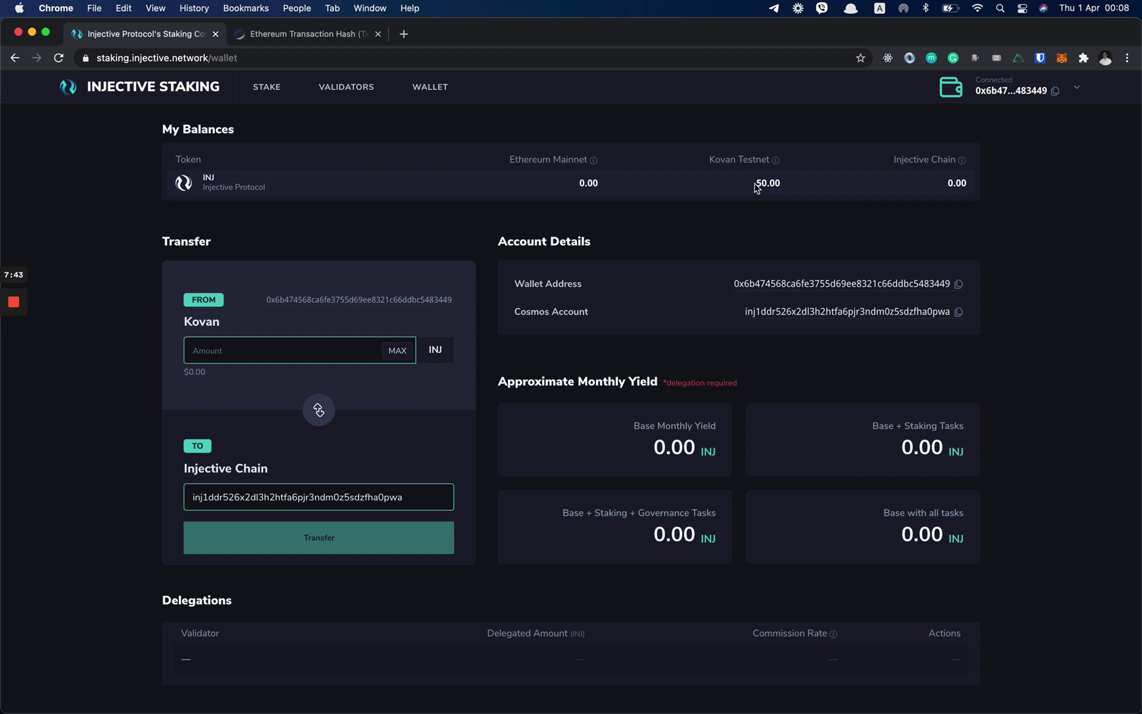
pyautogui.moveTo(756, 188); pyautogui.dragTo(793, 189)
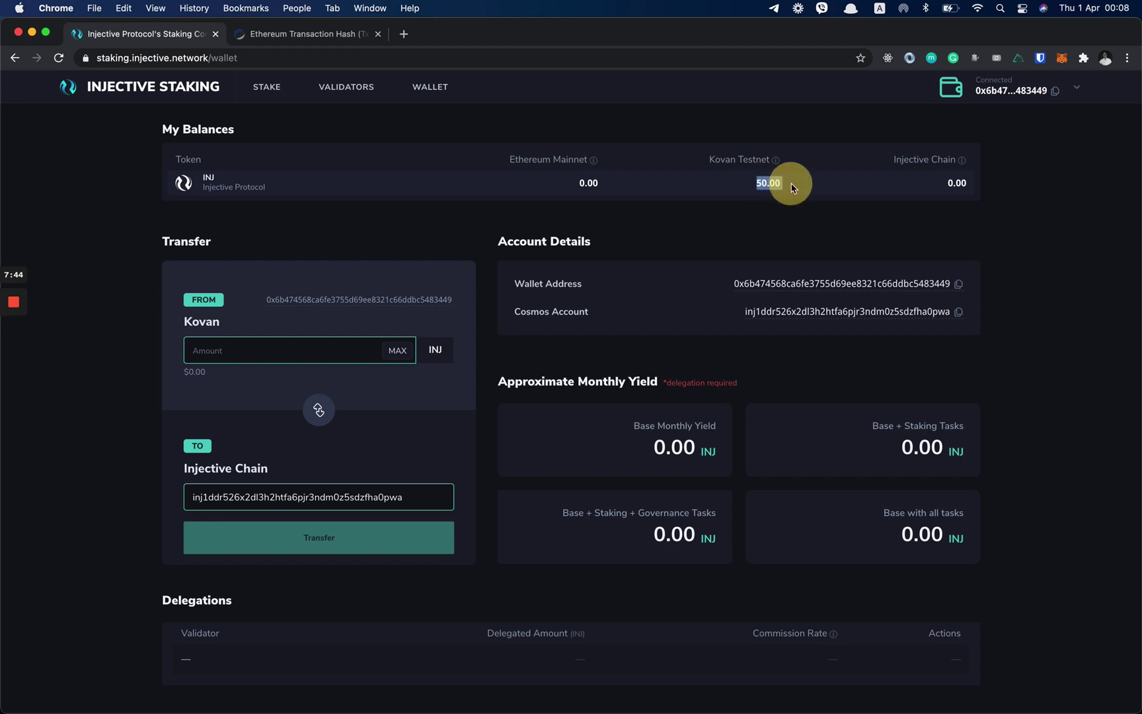
pyautogui.click(770, 221)
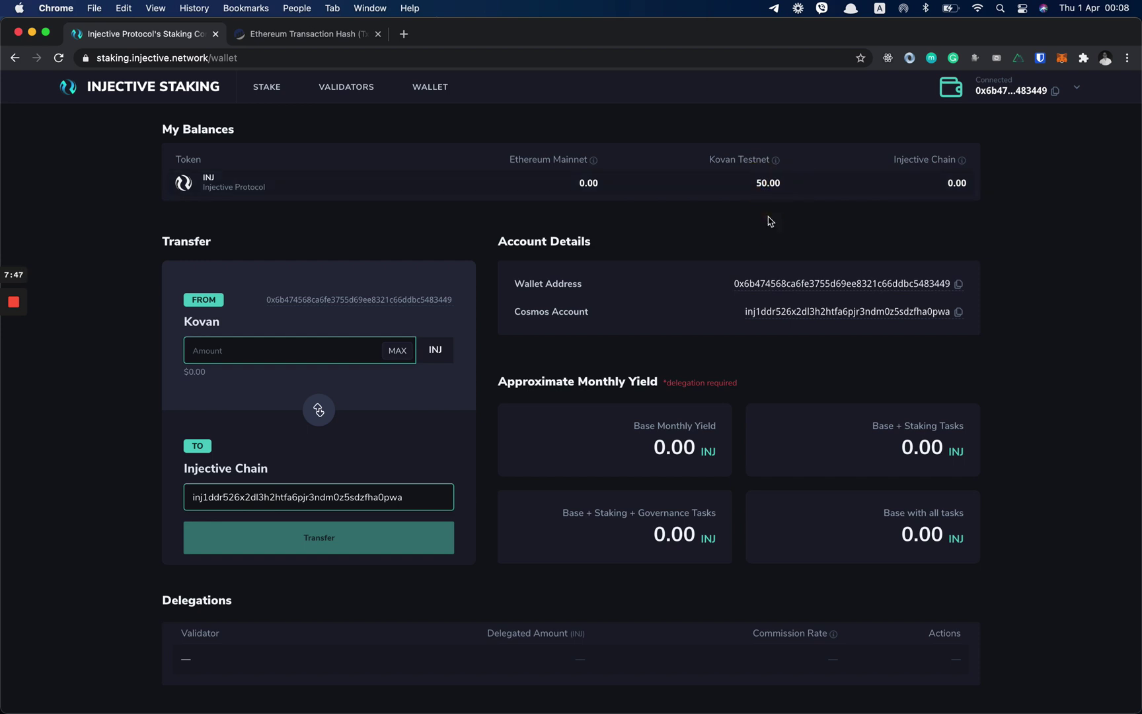
pyautogui.moveTo(948, 186); pyautogui.dragTo(981, 185)
pyautogui.click(936, 213)
pyautogui.press('super+r')
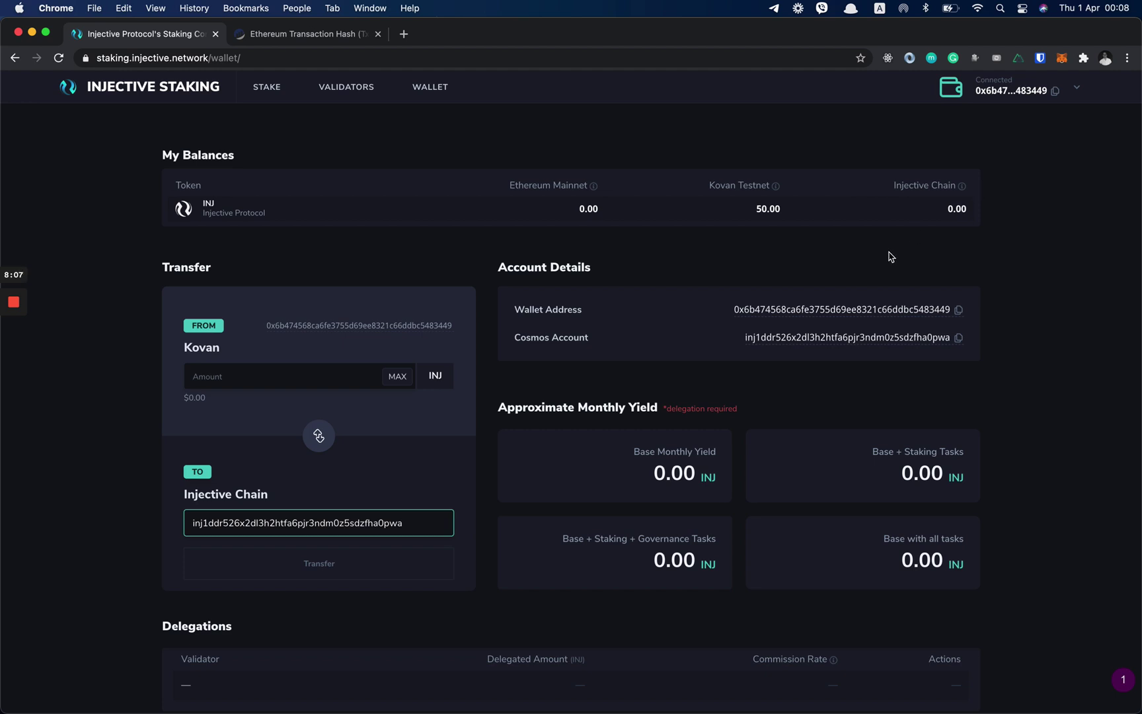
# - Verify My Balances shows 10.00 INJ on Injective Chain beside 50.00 on Kovan Testnet
pyautogui.click(14, 357)
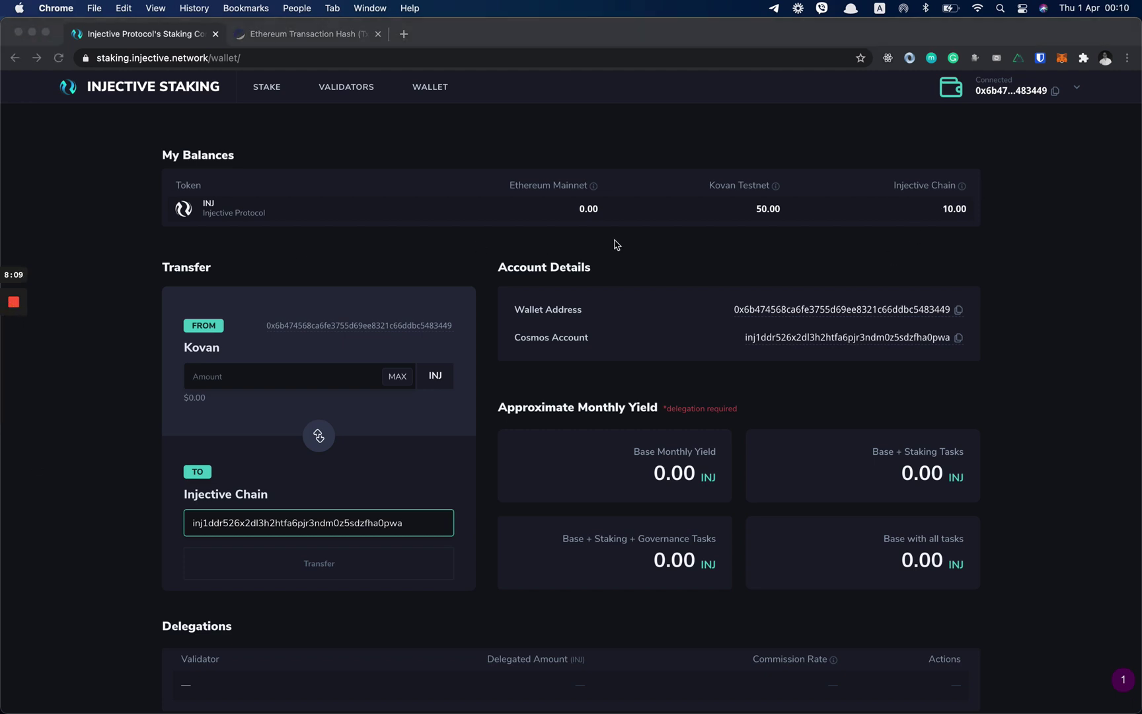
pyautogui.click(944, 208)
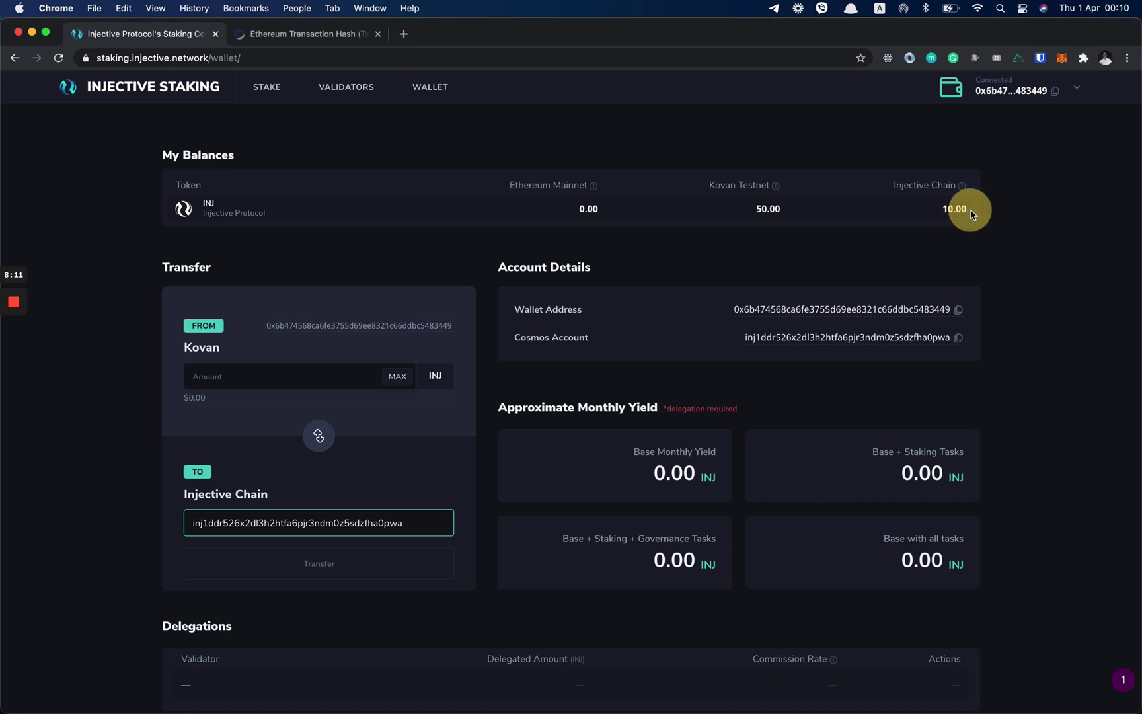
pyautogui.click(947, 209)
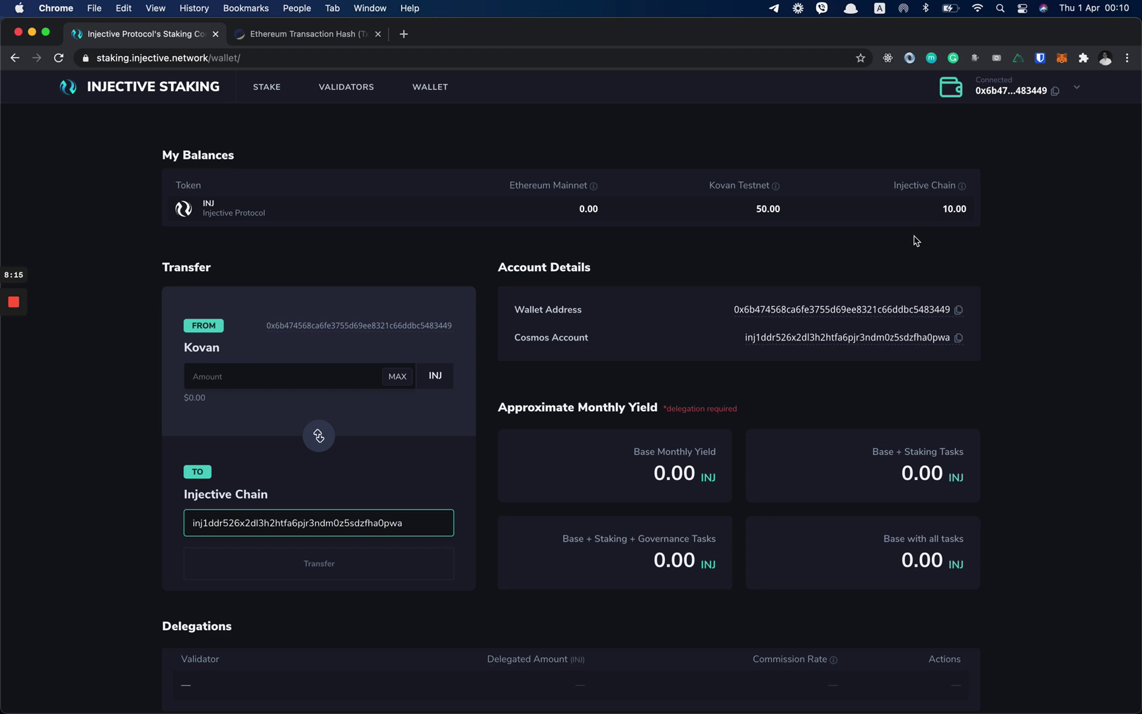
pyautogui.scroll(-2, 671, 474)
pyautogui.scroll(2, 463, 331)
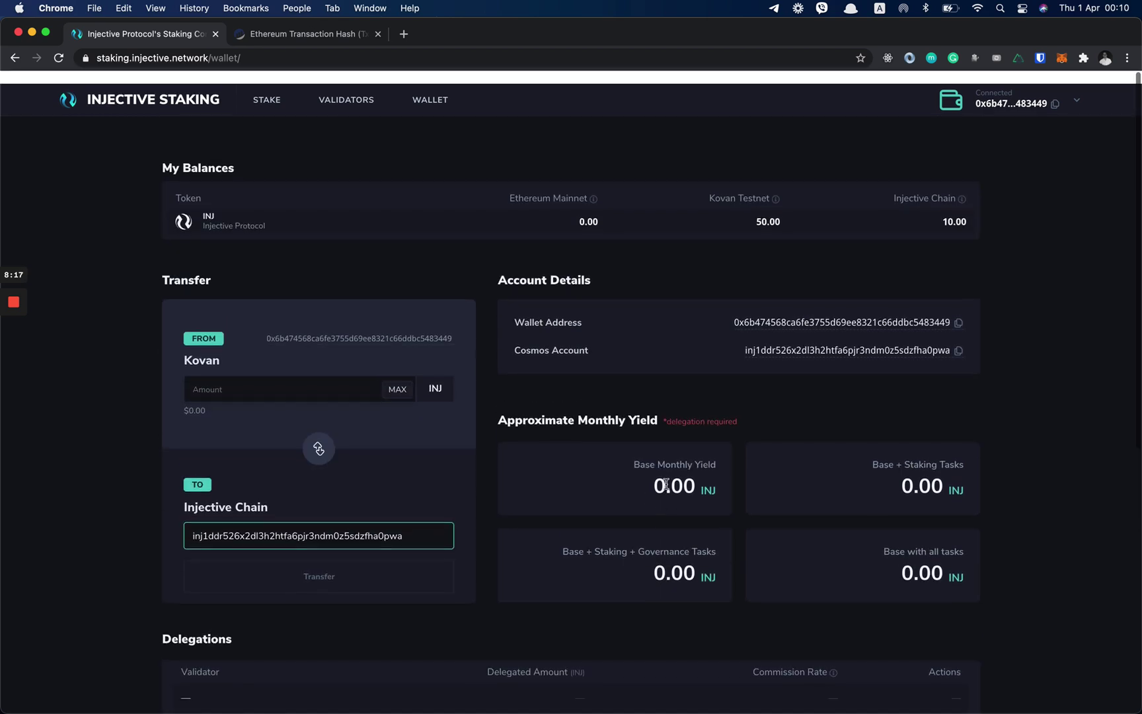
# - Return home to view the Testnet Staking Calculator's 10 INJ stake at +15.0% yearly returns
pyautogui.click(177, 96)
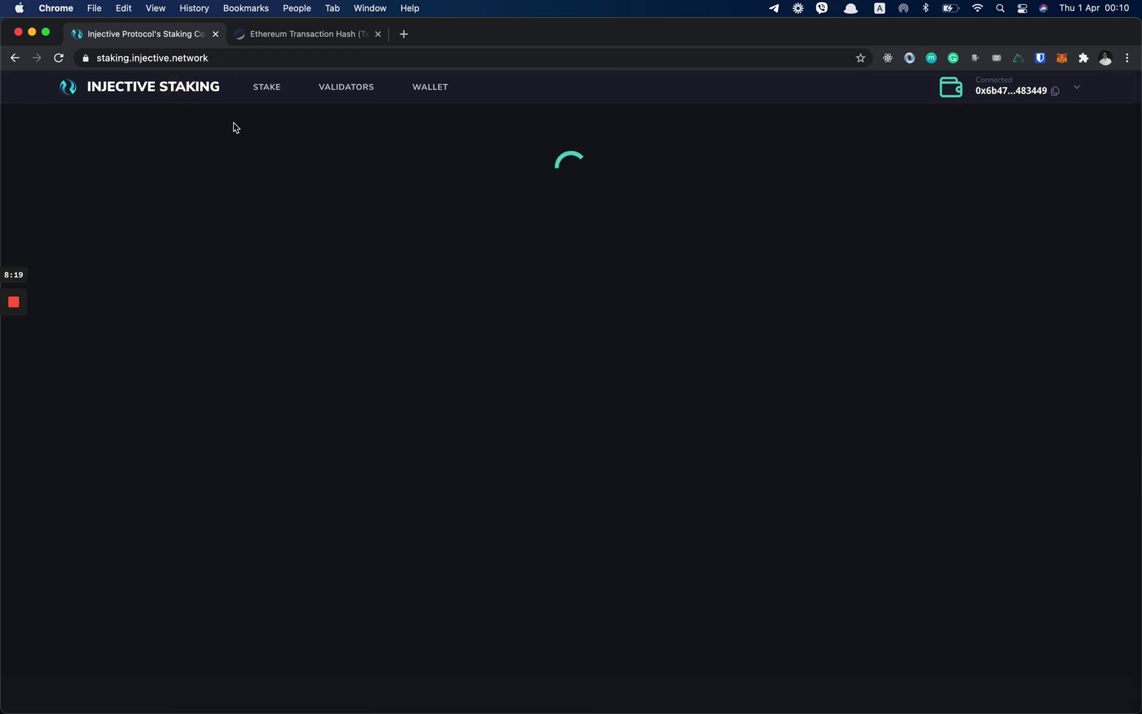
pyautogui.scroll(-5, 378, 471)
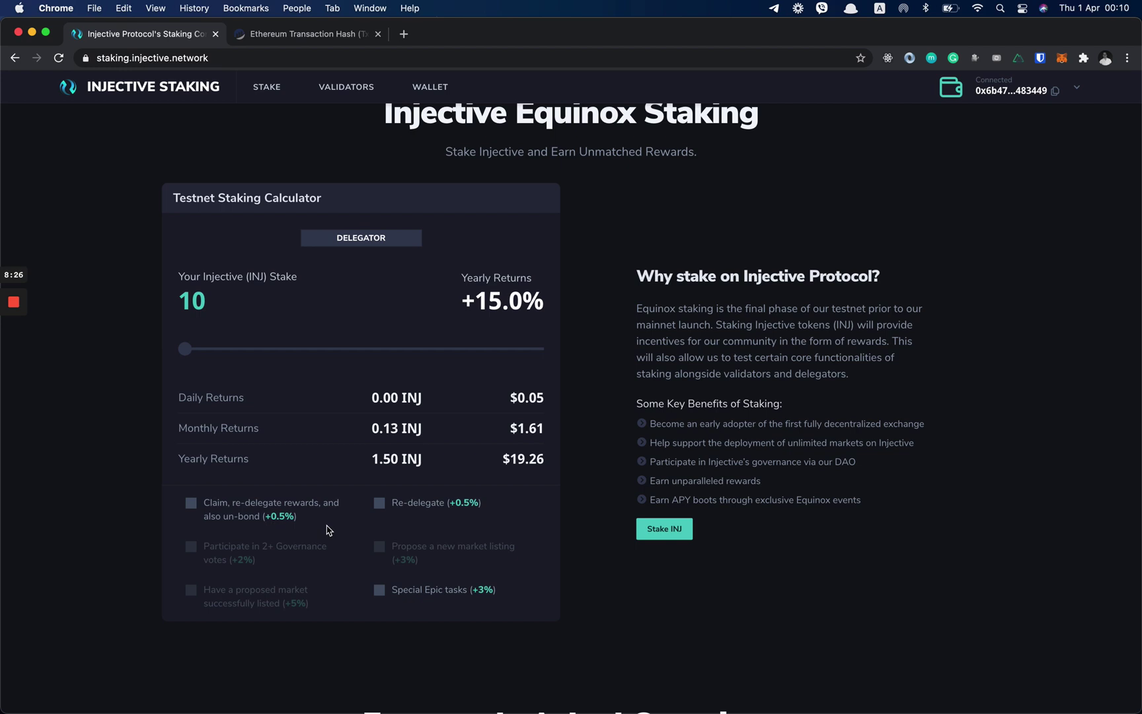
pyautogui.scroll(5, 329, 529)
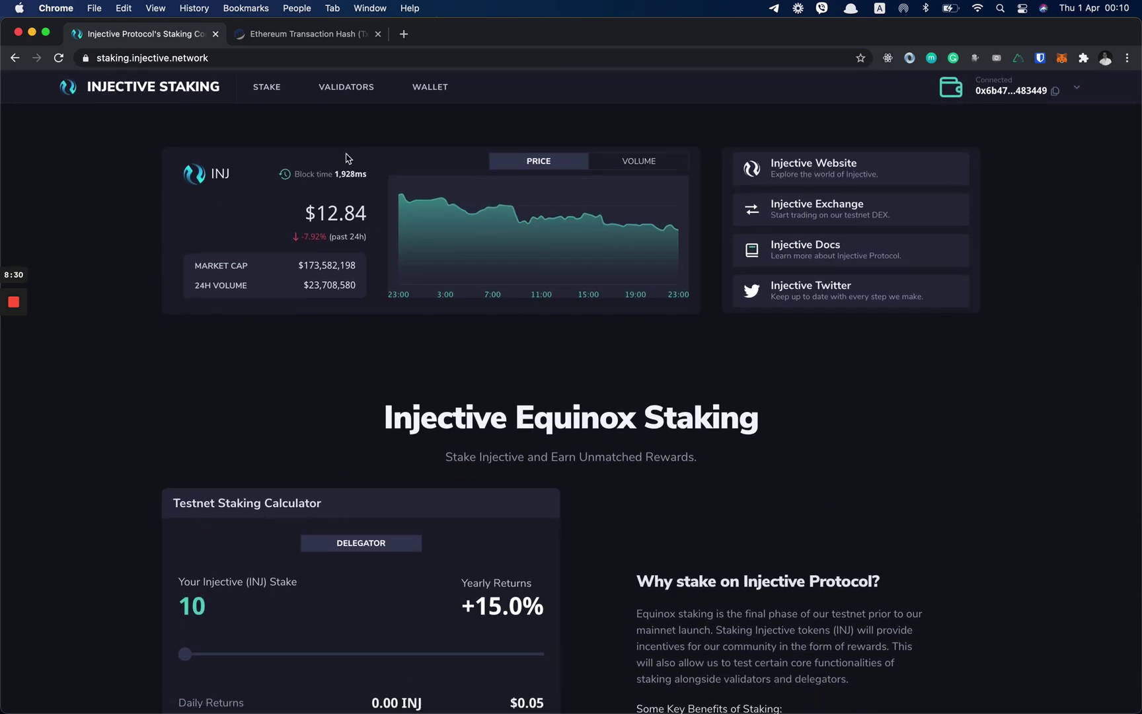
pyautogui.moveTo(11, 329)
pyautogui.scroll(-5, 87, 416)
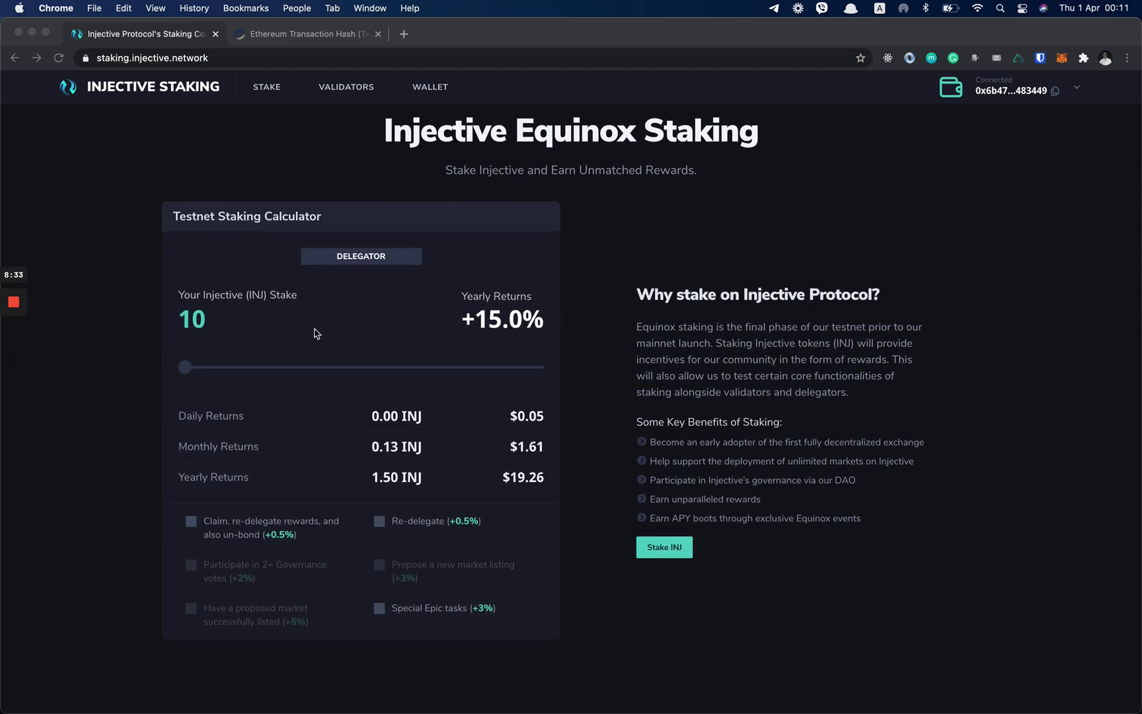
pyautogui.scroll(5, 316, 332)
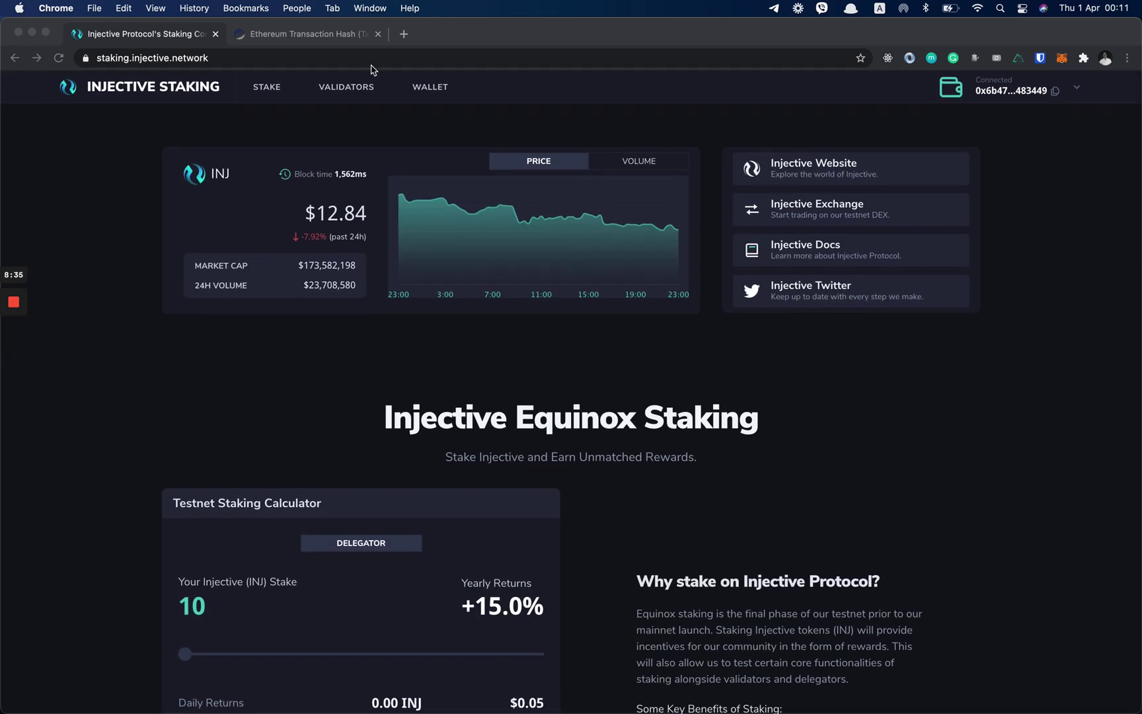
pyautogui.click(359, 94)
# - Open Validators and scroll to the bonded list, including Ubik Capital at 8.90% commission
pyautogui.click(357, 94)
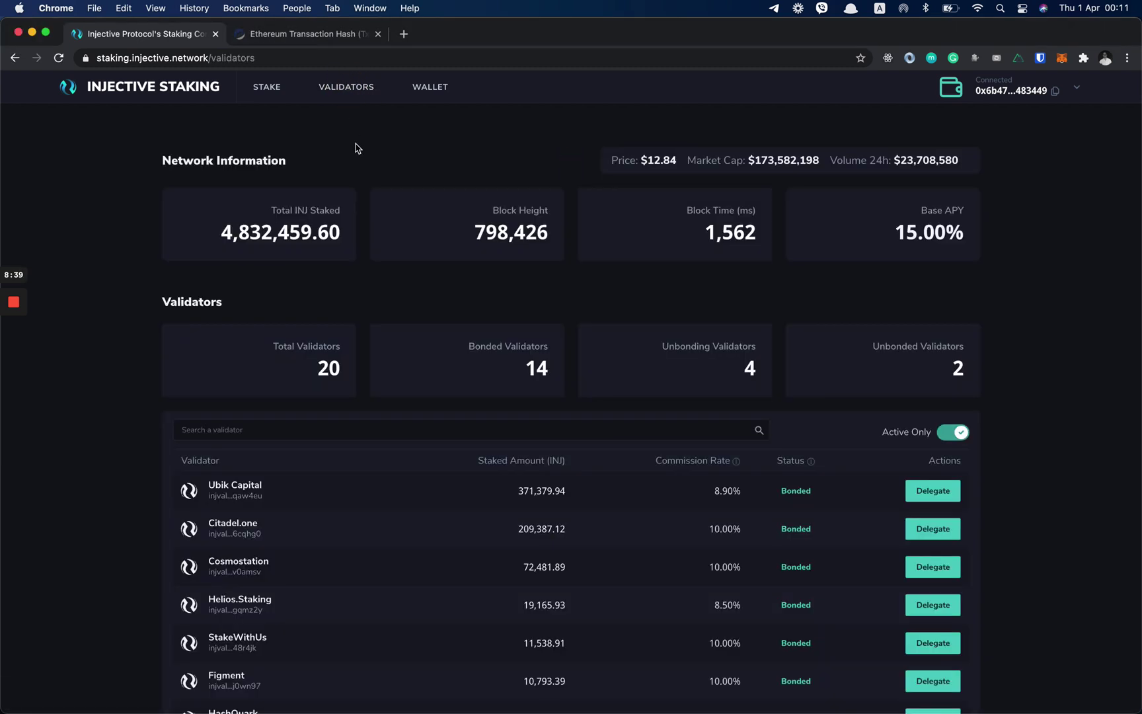
pyautogui.scroll(-4, 434, 383)
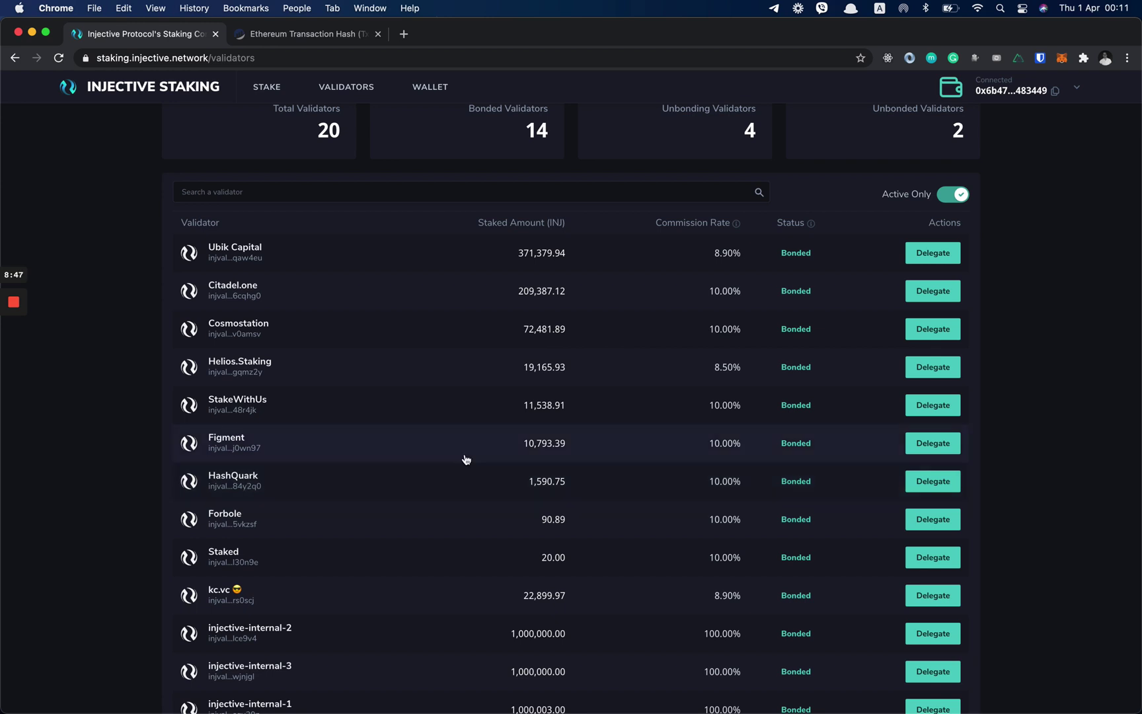
# - Open HashQuark's delegation form and enter 5 INJ as the amount
pyautogui.click(933, 487)
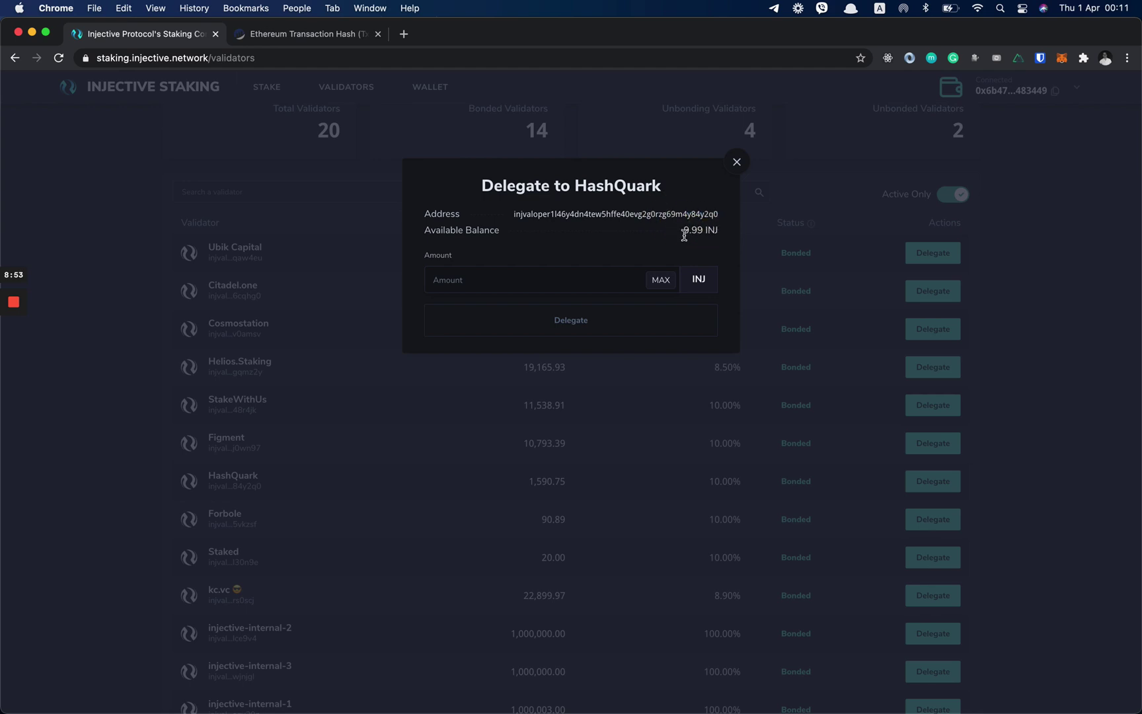
pyautogui.moveTo(684, 233); pyautogui.dragTo(721, 229)
pyautogui.click(657, 280)
pyautogui.click(658, 280)
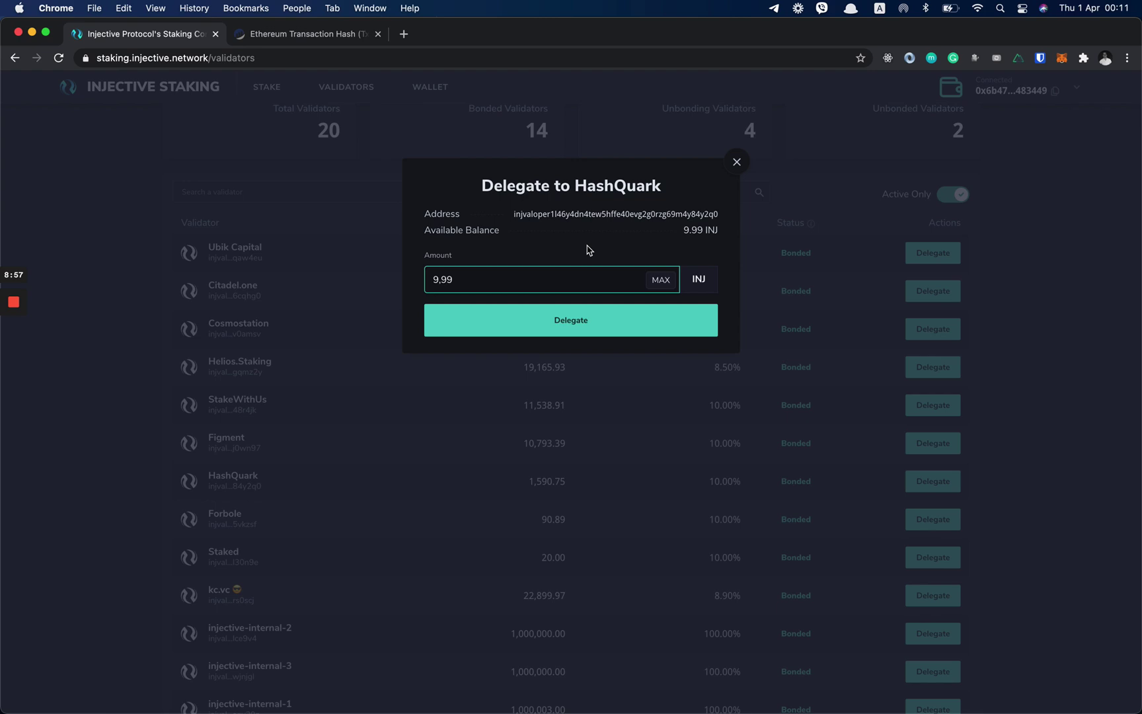
pyautogui.doubleClick(566, 280)
pyautogui.click(565, 280)
pyautogui.press('BackSpace')
pyautogui.press('BackSpace')
pyautogui.press('BackSpace')
pyautogui.press('BackSpace')
pyautogui.write('5')
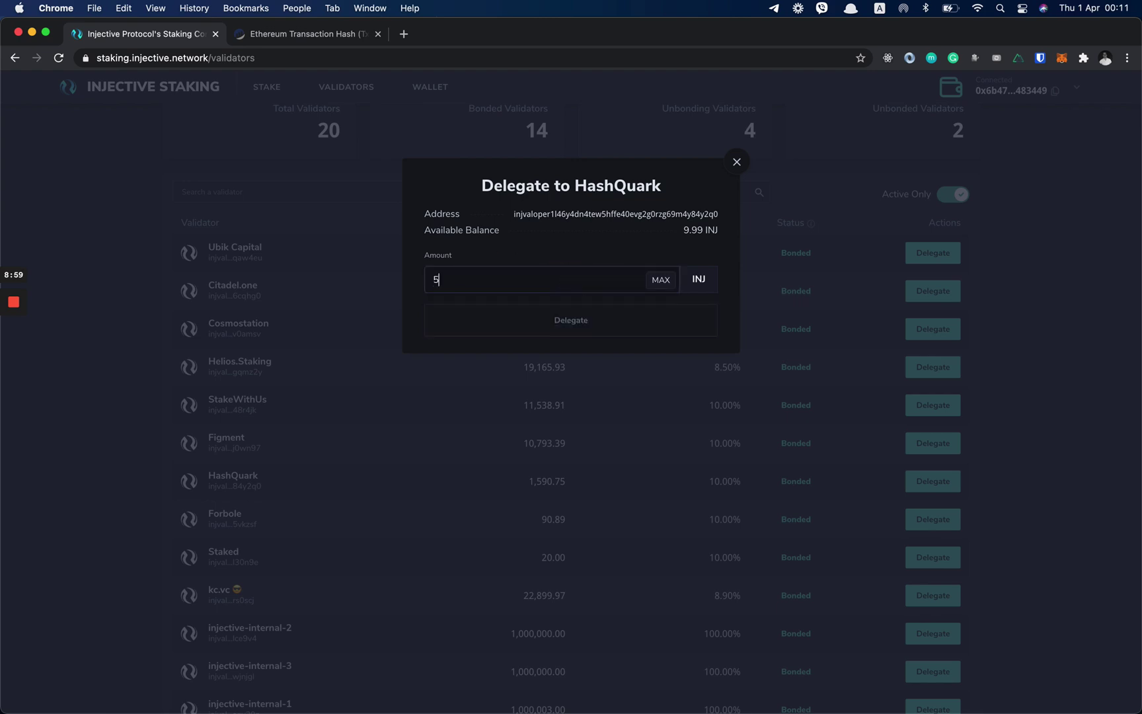
pyautogui.click(582, 253)
pyautogui.click(571, 240)
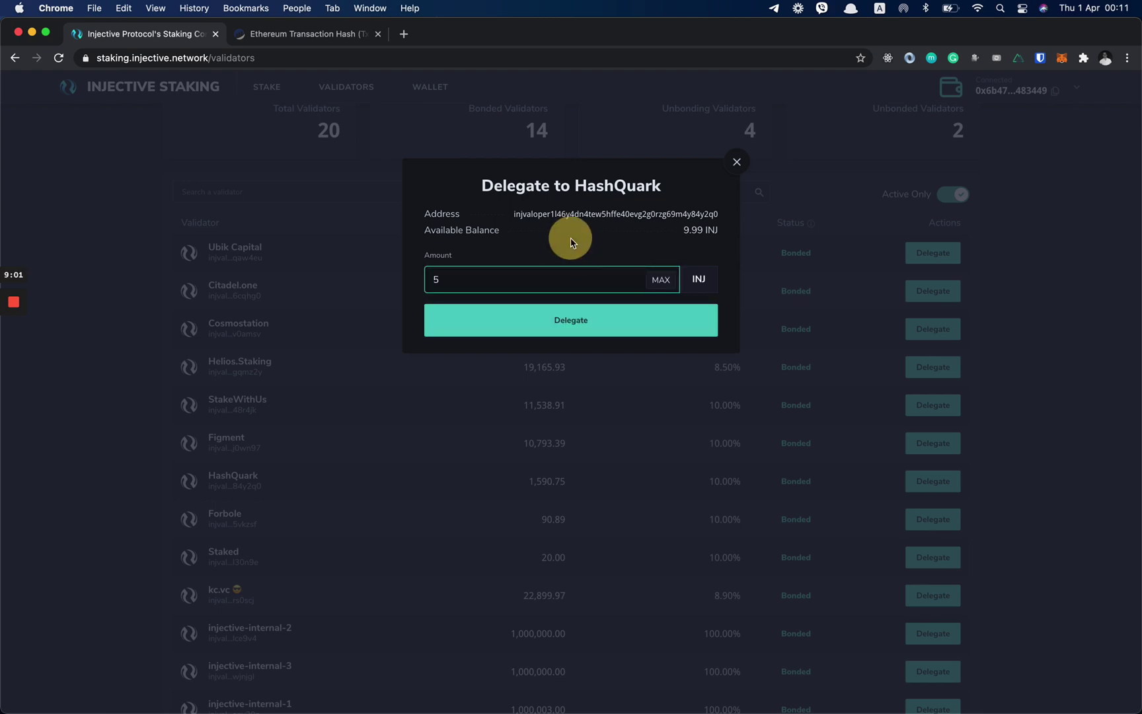
# - Submit the 5 INJ HashQuark delegation and sign the MetaMask request
pyautogui.click(574, 330)
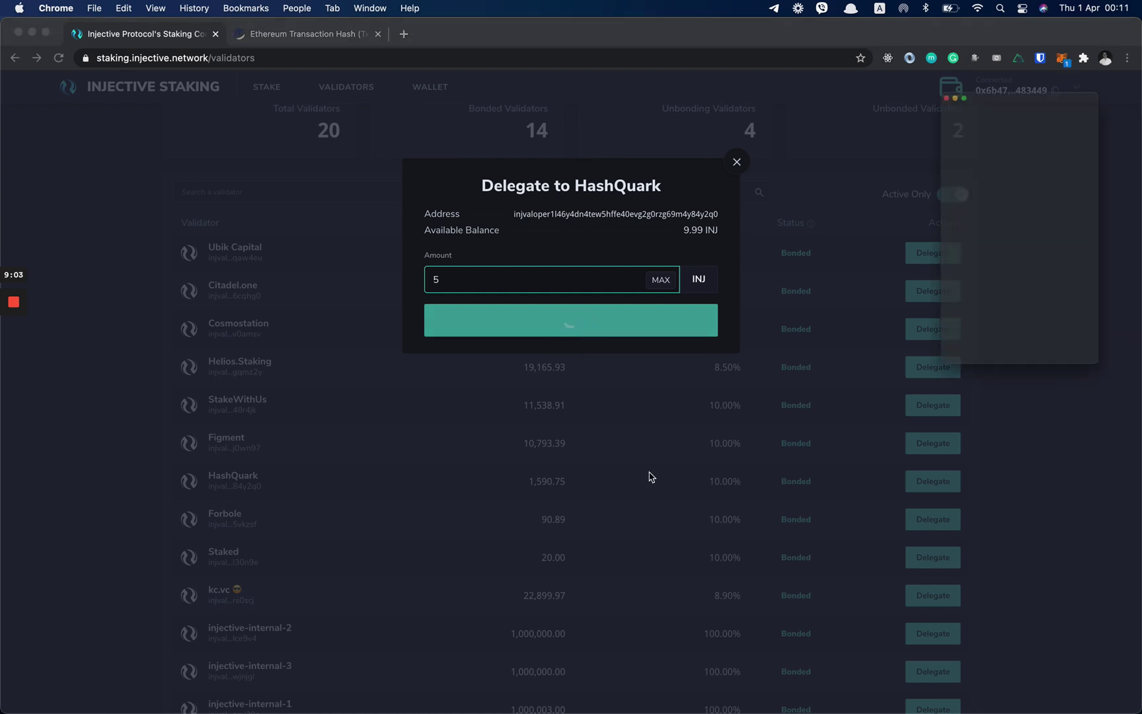
pyautogui.scroll(-5, 982, 344)
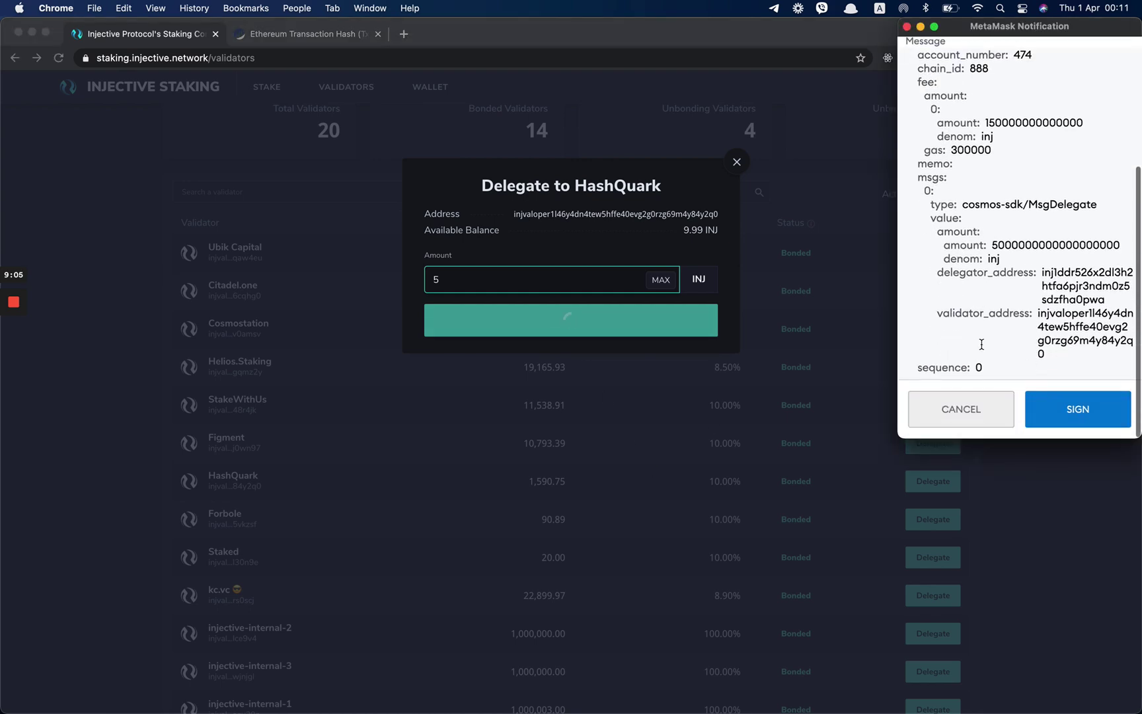
pyautogui.scroll(5, 991, 264)
pyautogui.scroll(-5, 1015, 278)
pyautogui.scroll(5, 1015, 281)
pyautogui.scroll(-5, 1015, 285)
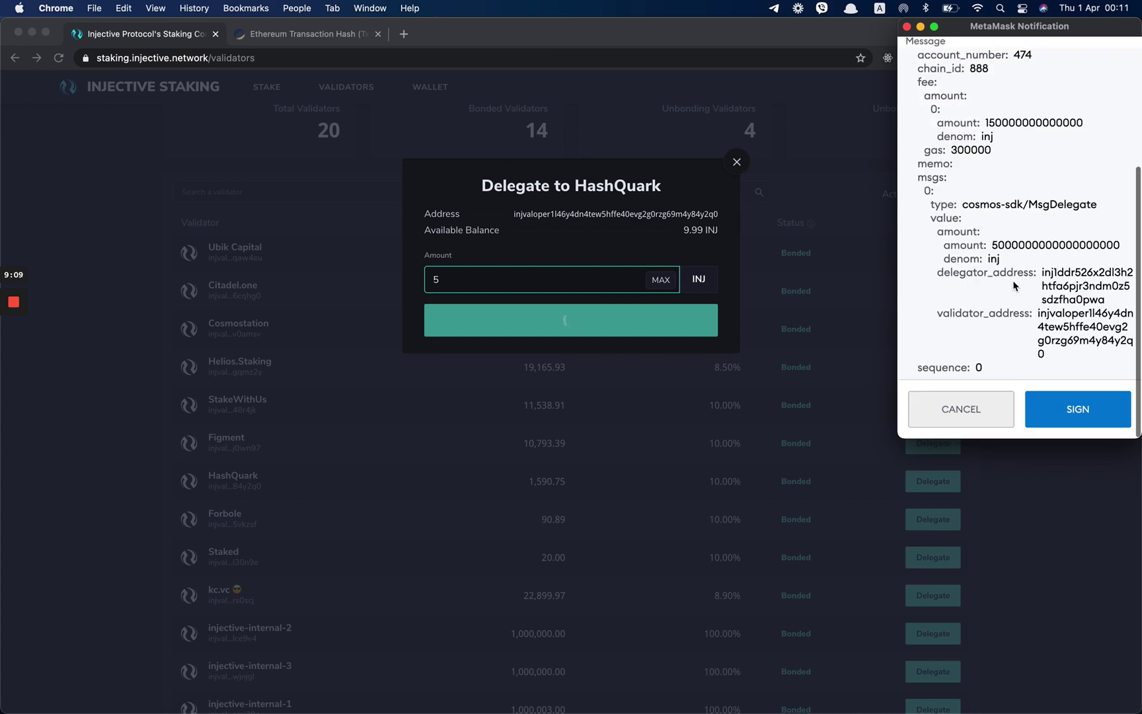
pyautogui.click(1079, 408)
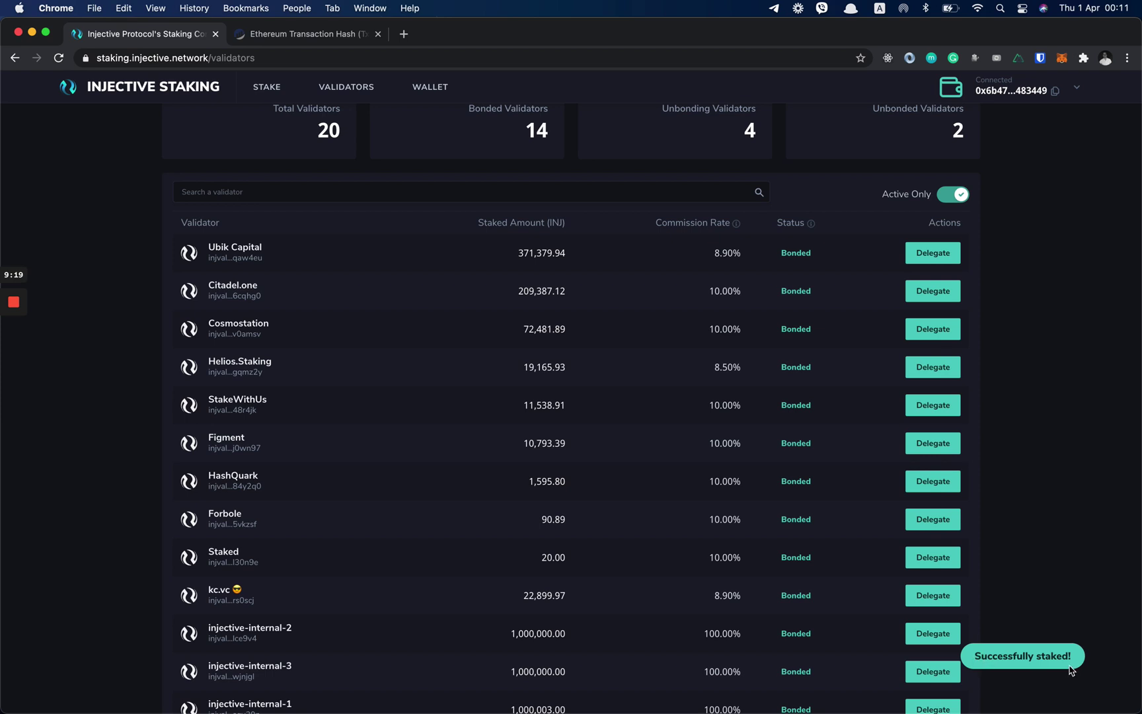
# - Open Helios.Staking's delegation form and enter 4.5 INJ as the amount
pyautogui.scroll(1, 685, 470)
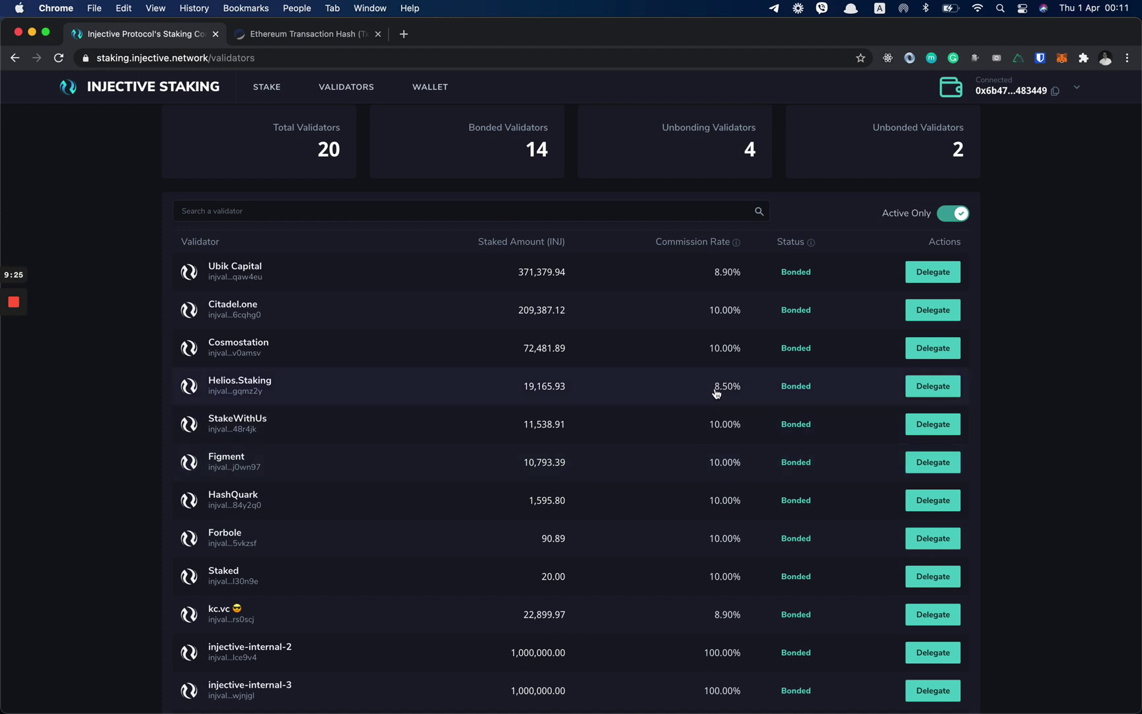
pyautogui.click(926, 385)
pyautogui.click(577, 273)
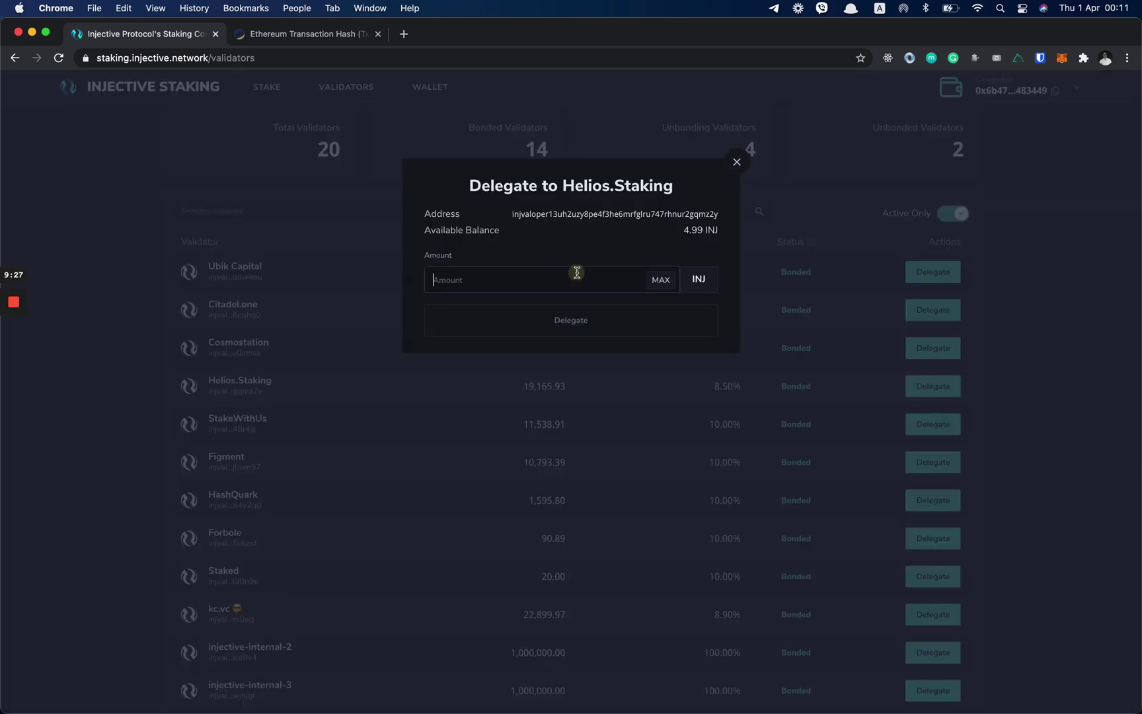
pyautogui.write('4.99')
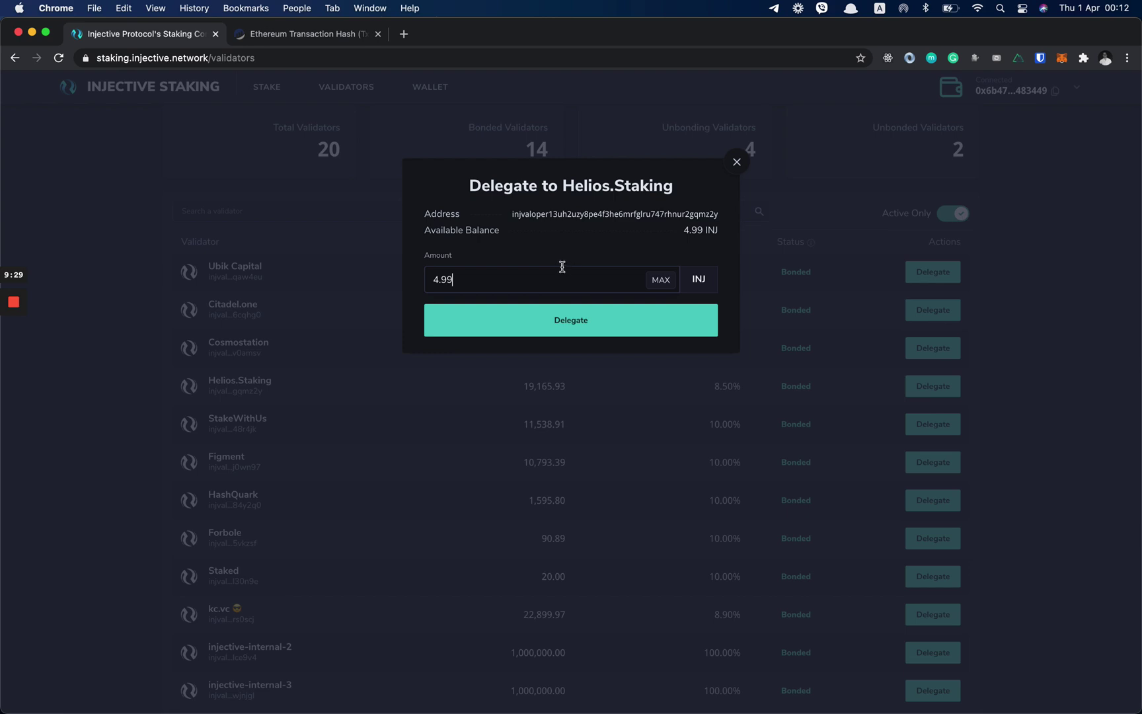
pyautogui.doubleClick(566, 273)
pyautogui.press('BackSpace')
pyautogui.write('4')
pyautogui.press('BackSpace')
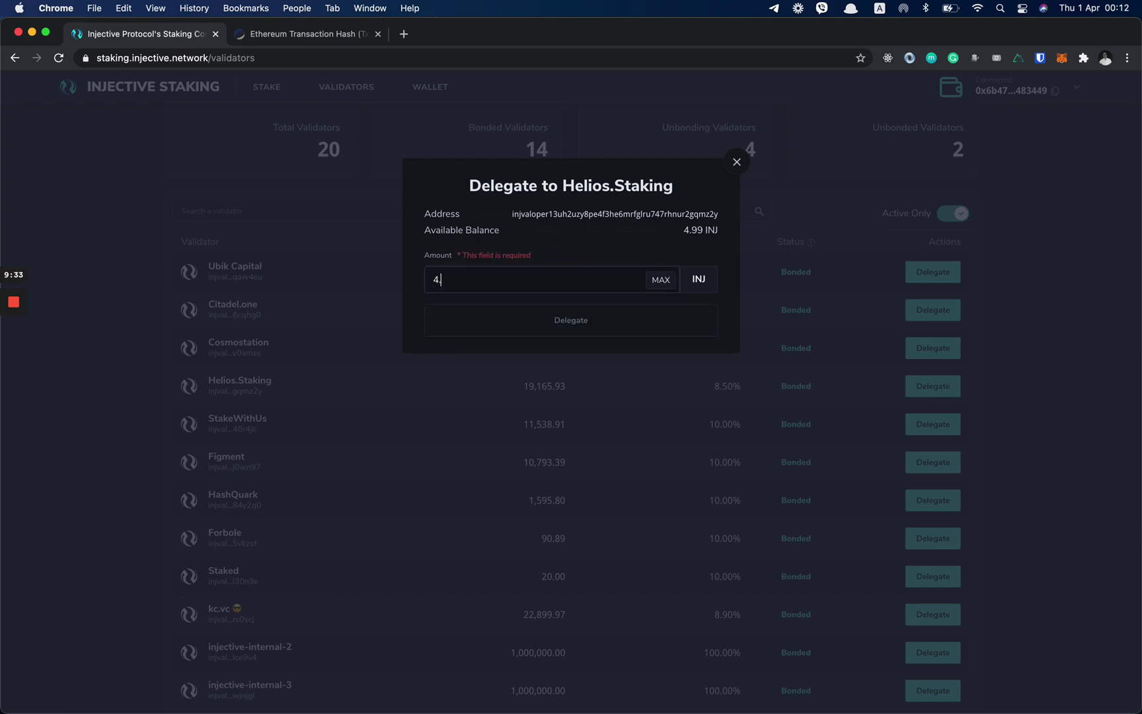
pyautogui.write('4.5')
pyautogui.click(600, 246)
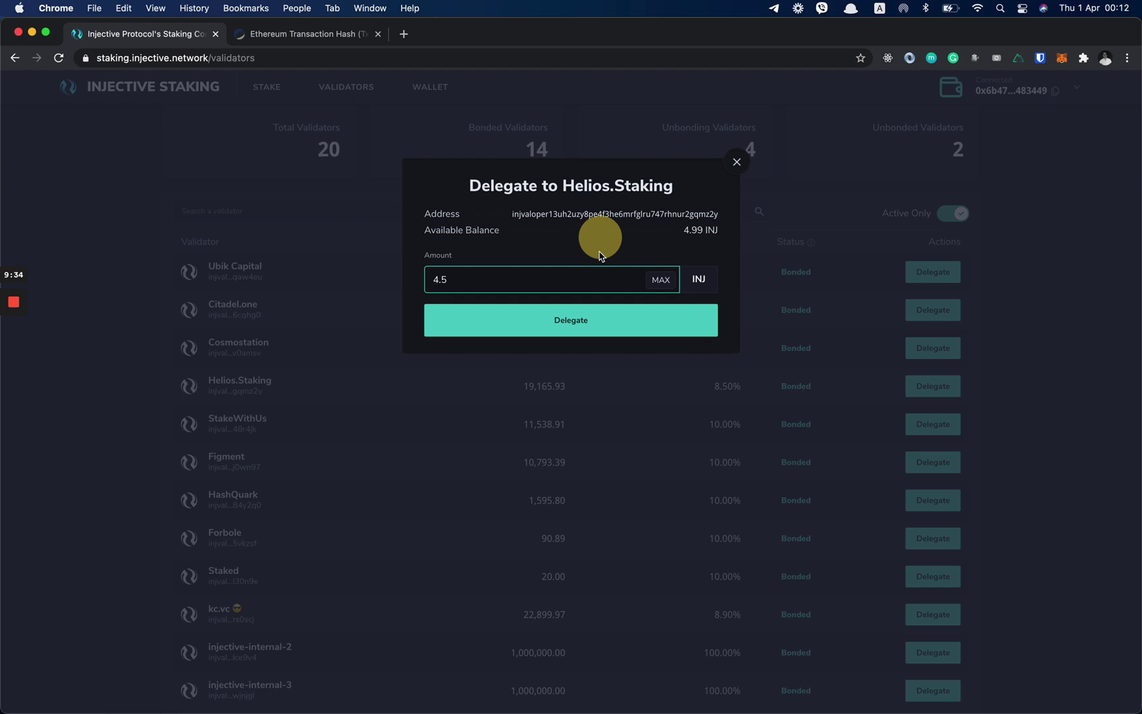
# - Submit the 4.5 INJ Helios.Staking delegation and sign it in MetaMask
pyautogui.click(585, 330)
pyautogui.scroll(-5, 1027, 357)
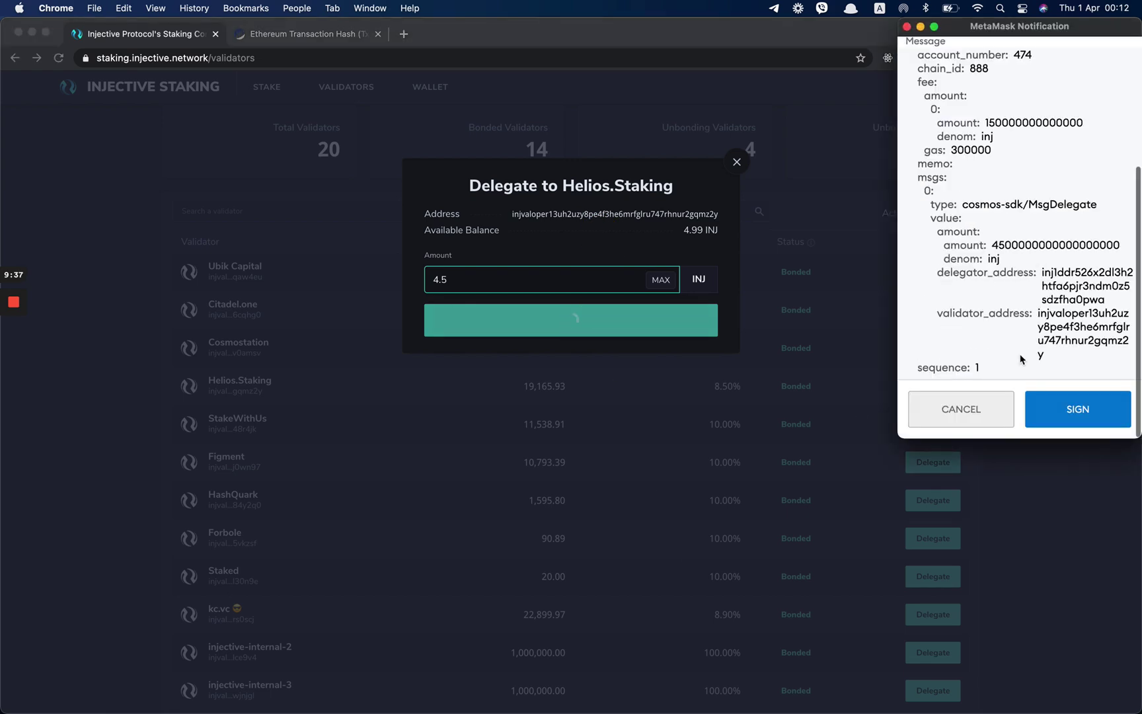
pyautogui.click(1087, 408)
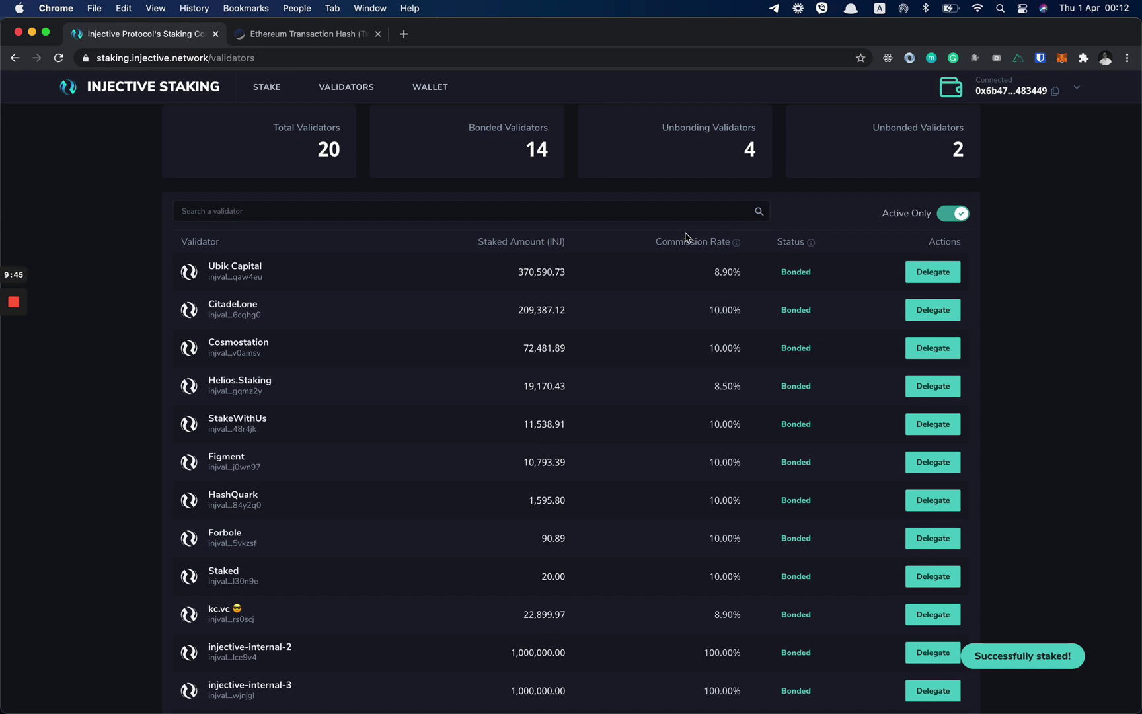
pyautogui.scroll(5, 563, 327)
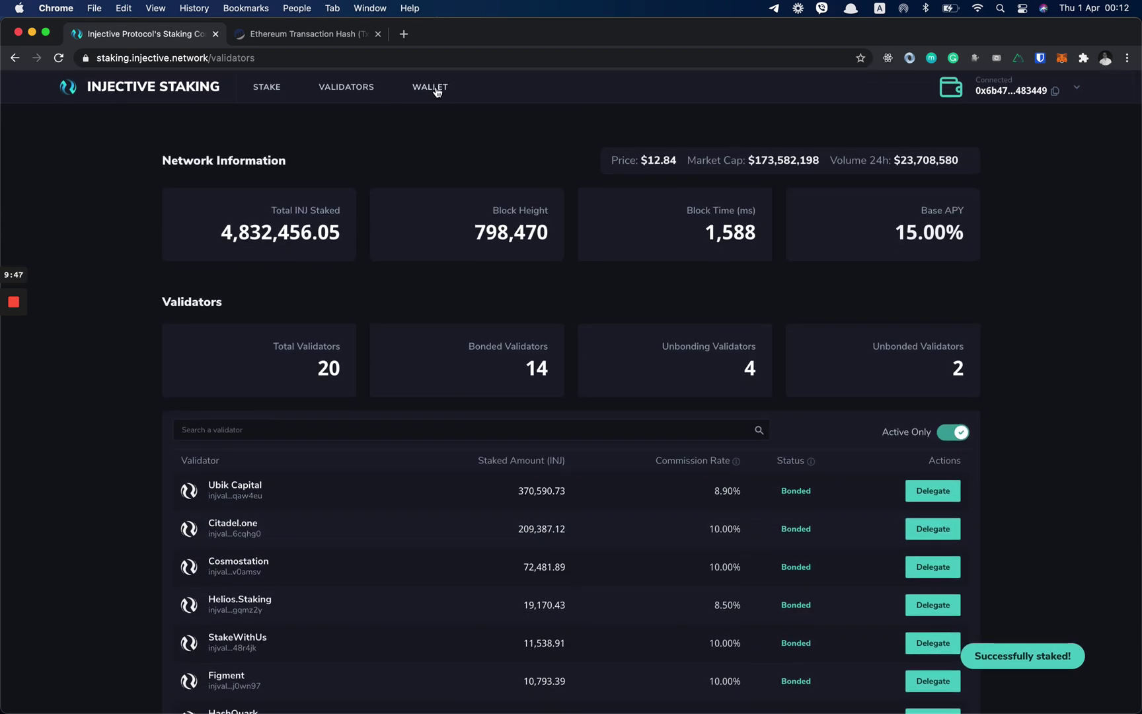
# - Review the wallet's delegations: 4.50 INJ to Helios.Staking and 4.999999 INJ to HashQuark
pyautogui.click(437, 91)
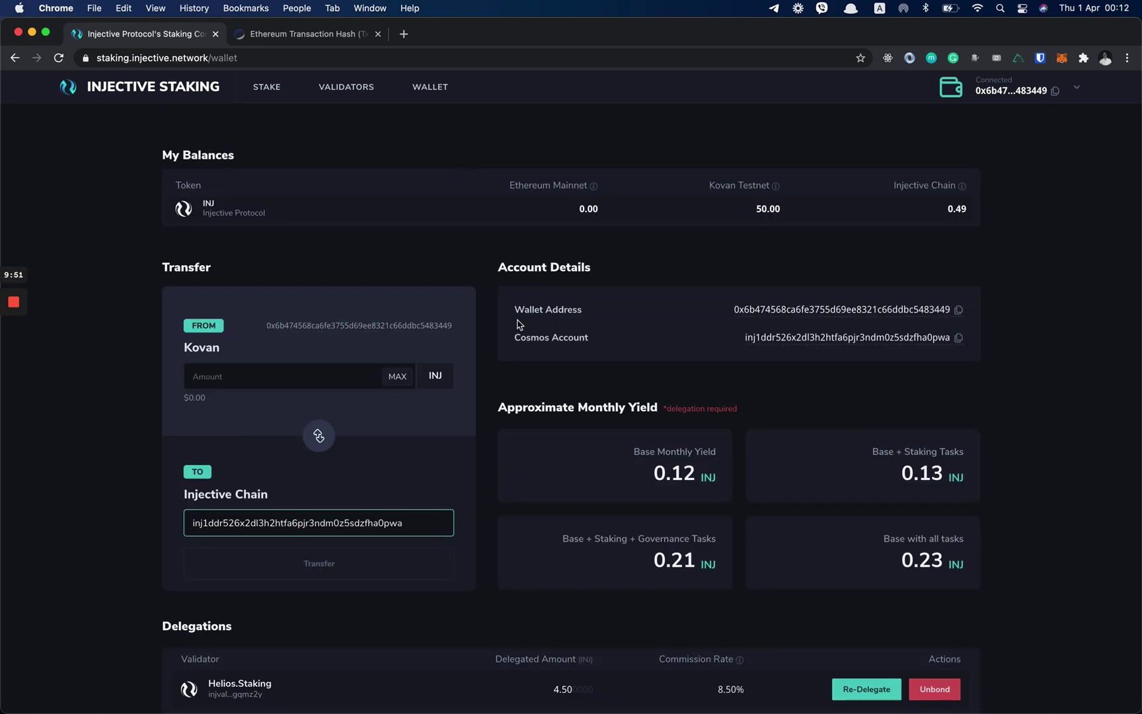
pyautogui.scroll(-5, 523, 350)
pyautogui.moveTo(158, 375); pyautogui.dragTo(316, 378)
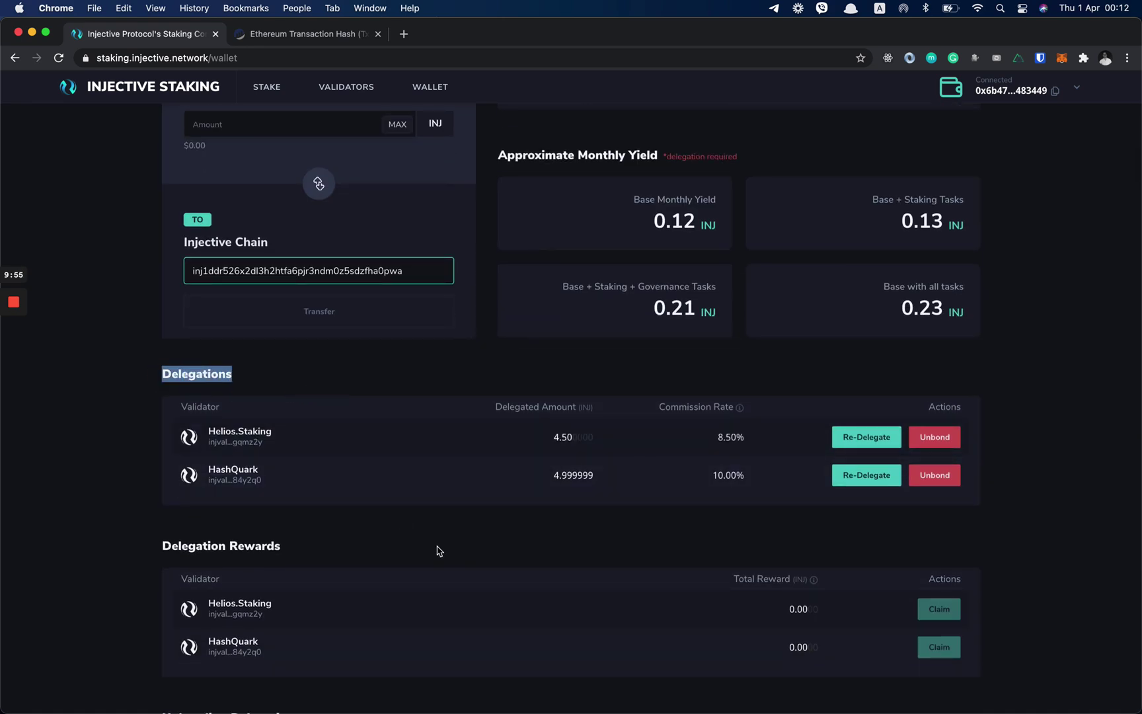
pyautogui.scroll(-2, 438, 551)
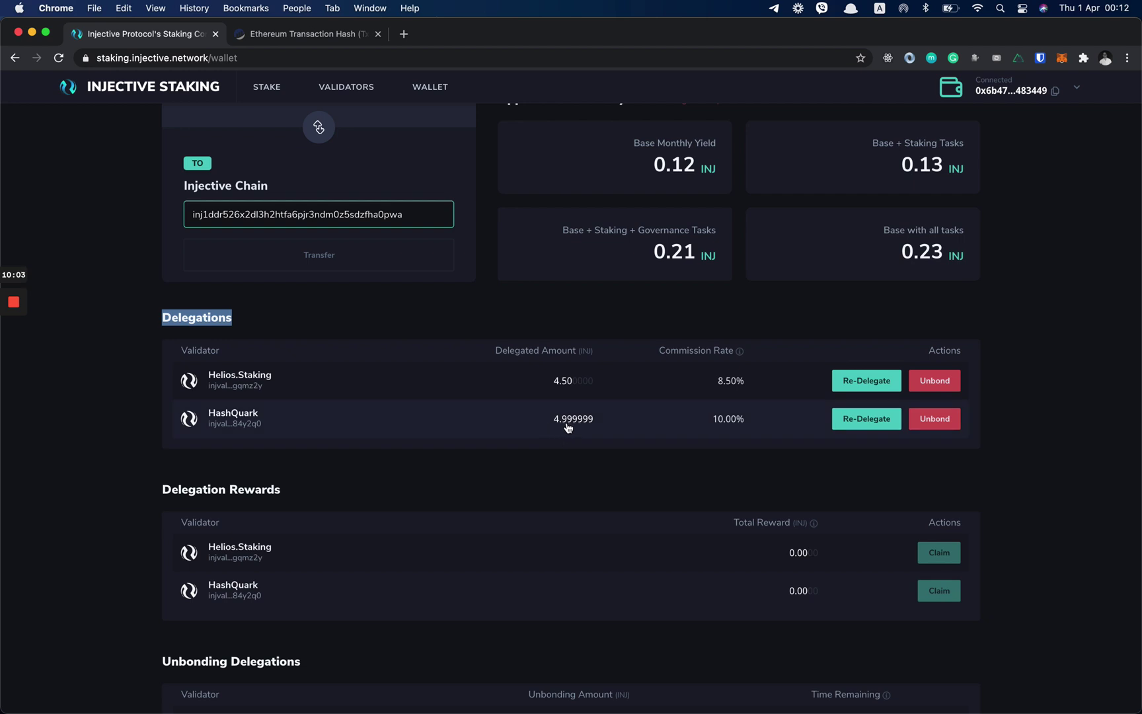
pyautogui.scroll(2, 670, 324)
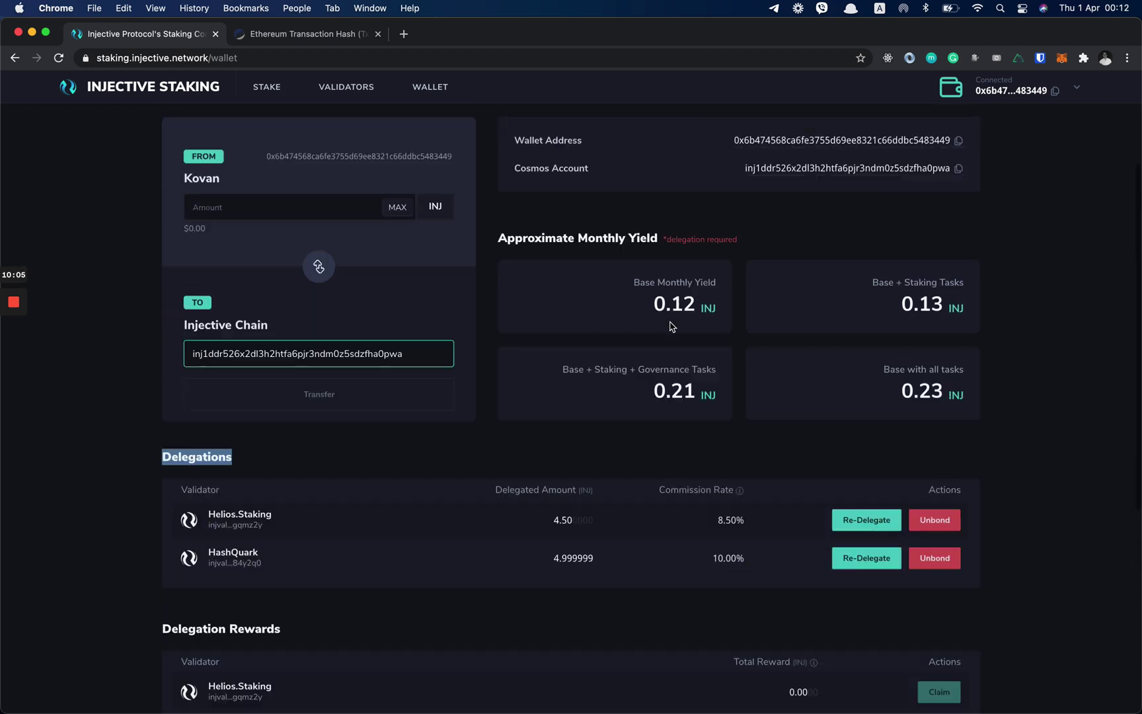
pyautogui.scroll(-3, 671, 324)
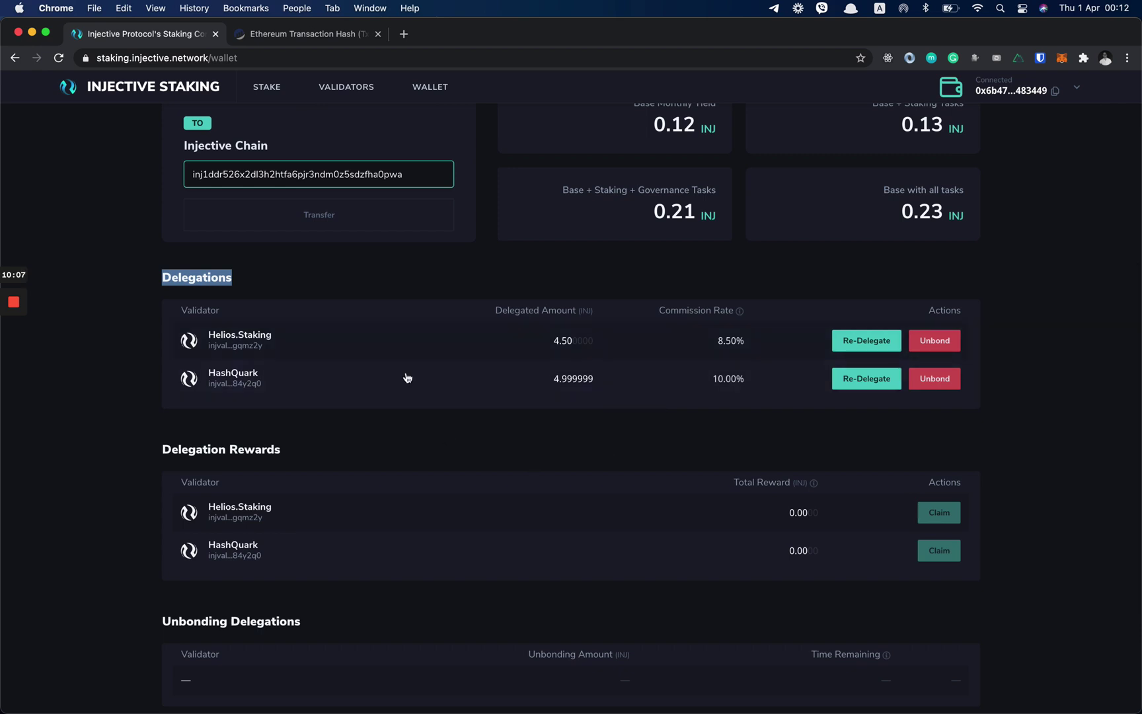
# - Go back to the home page's staking calculator and point out the Re-delegate task
pyautogui.click(209, 92)
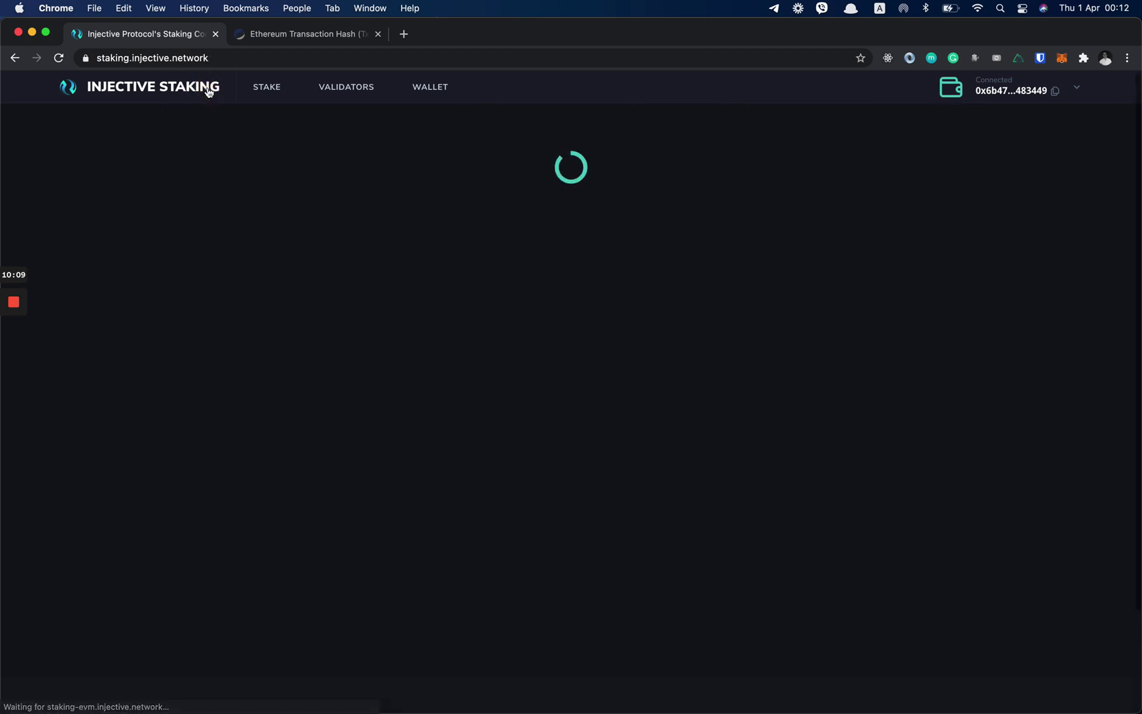
pyautogui.scroll(-6, 355, 479)
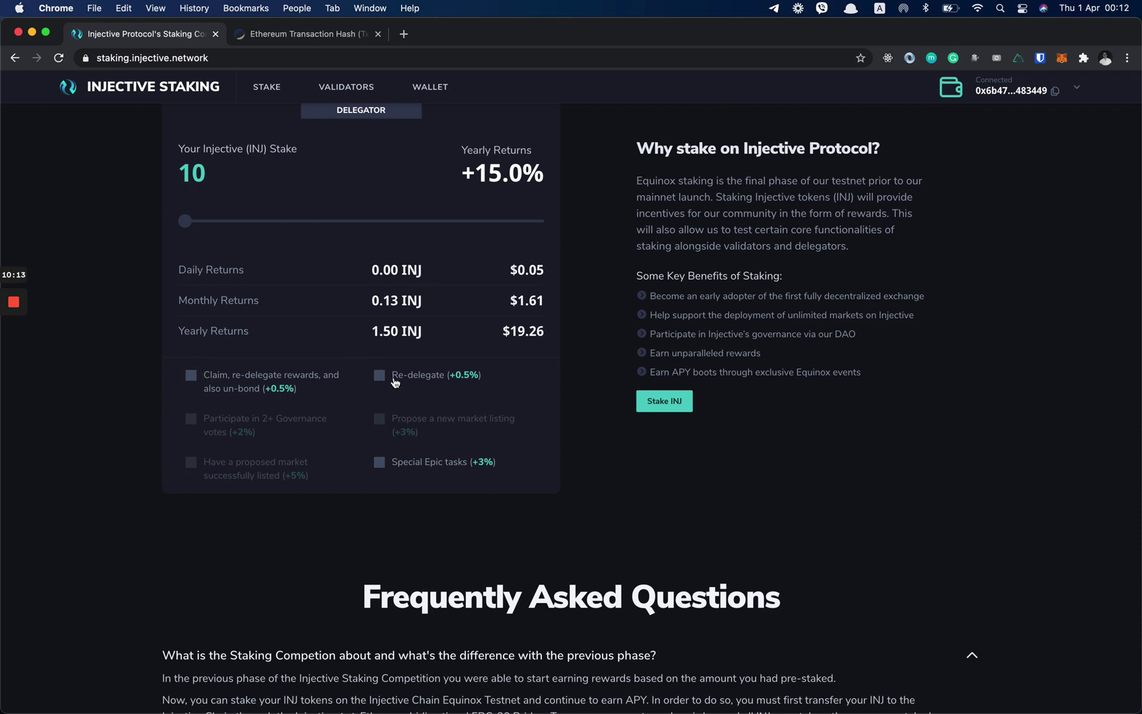
pyautogui.moveTo(394, 382); pyautogui.dragTo(446, 376)
pyautogui.click(349, 580)
# - Start re-delegating the Helios.Staking delegation and choose Figment as the new validator
pyautogui.click(429, 90)
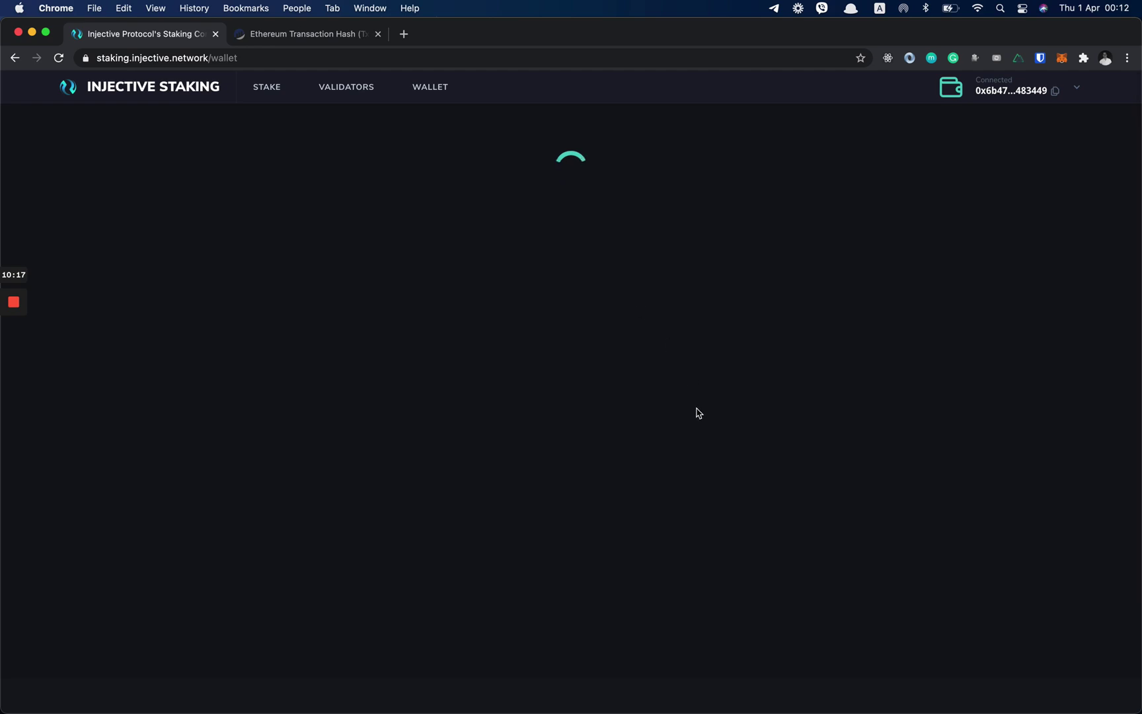
pyautogui.scroll(-5, 762, 482)
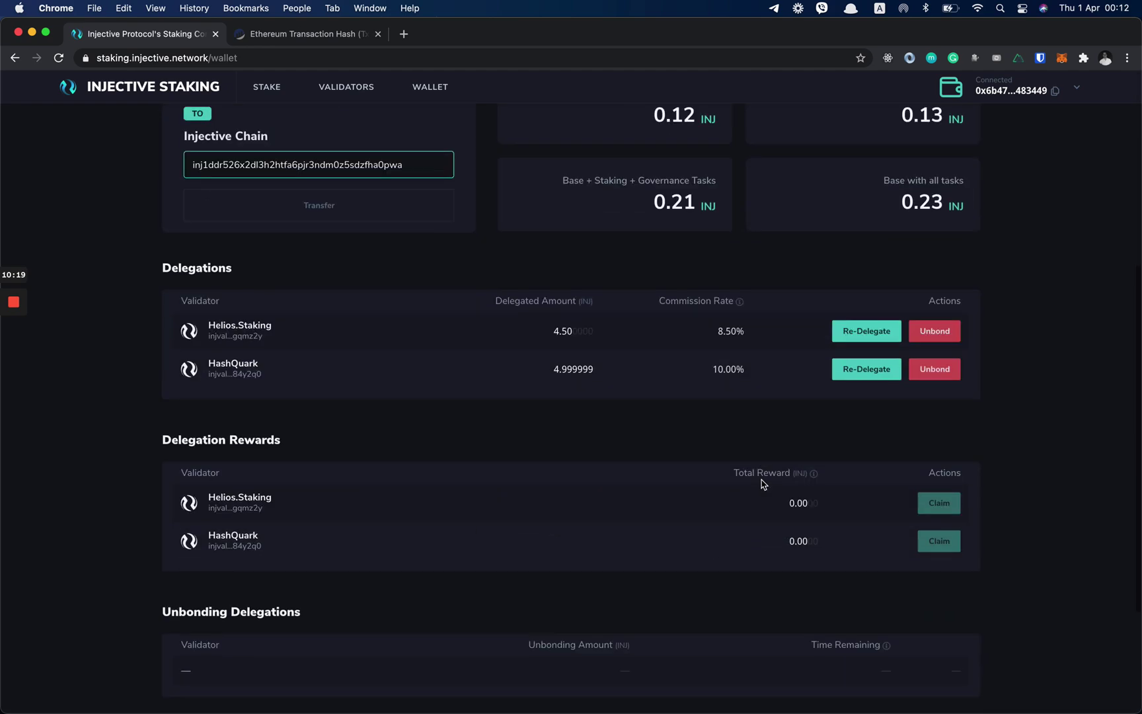
pyautogui.click(868, 335)
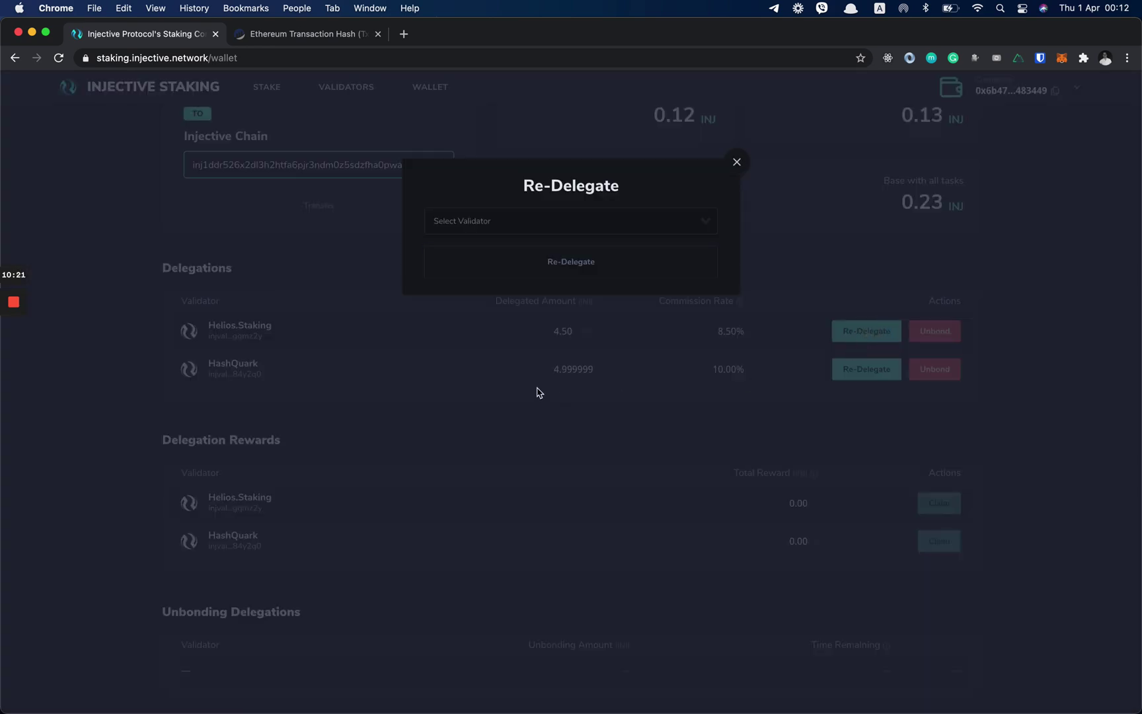
pyautogui.click(517, 215)
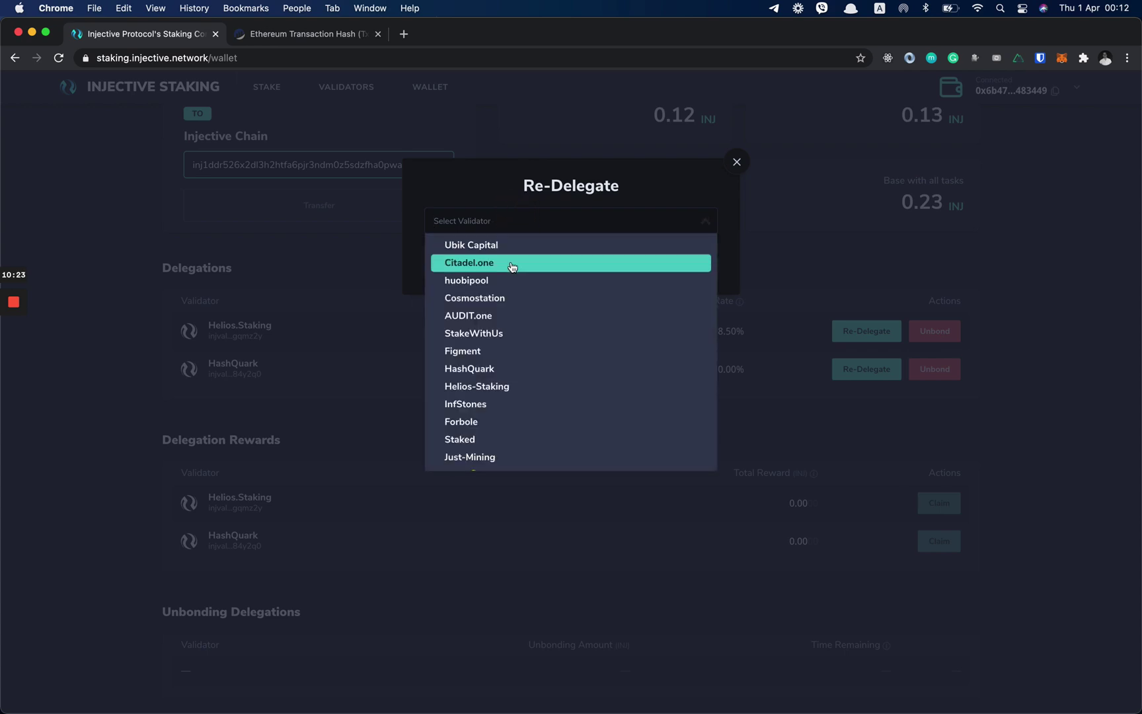
pyautogui.scroll(-1, 519, 427)
pyautogui.scroll(1, 518, 431)
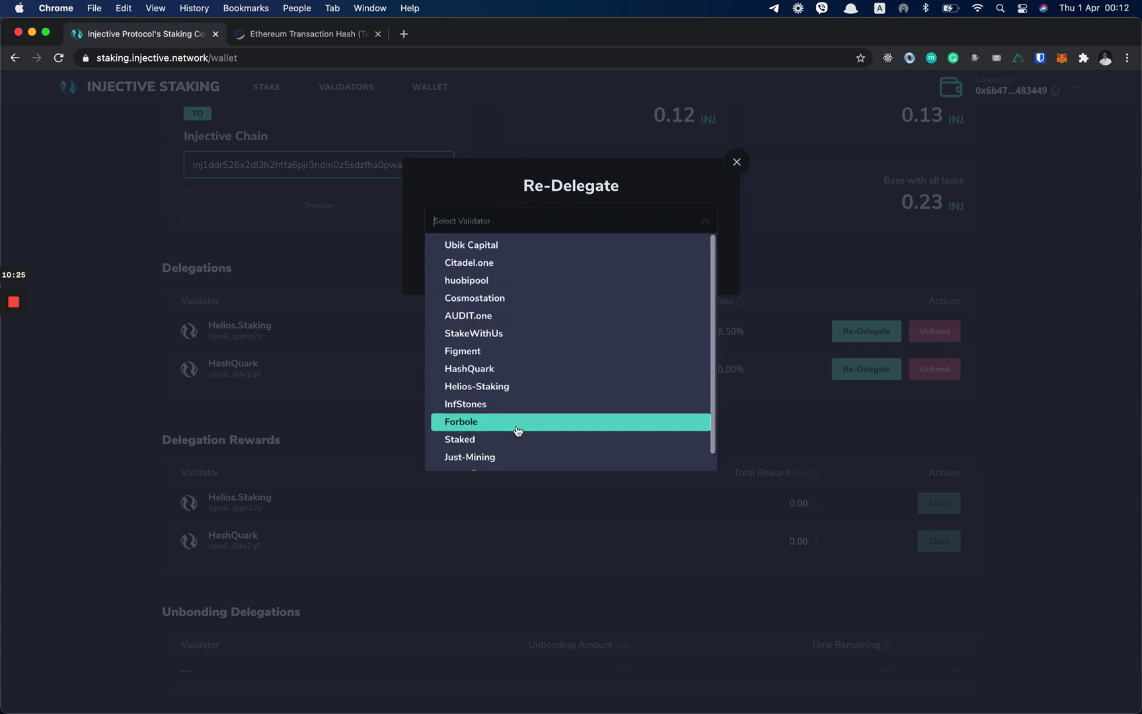
pyautogui.click(514, 349)
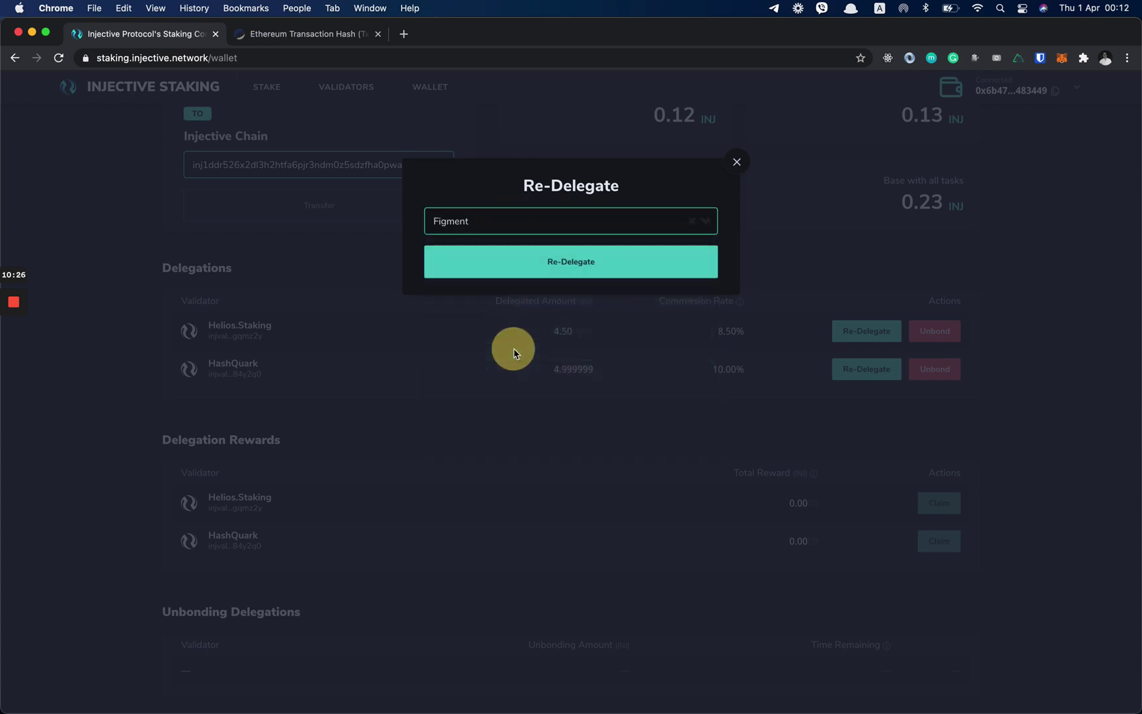
# - Submit the re-delegation to Figment and sign the MetaMask request
pyautogui.click(574, 272)
pyautogui.scroll(-5, 1048, 395)
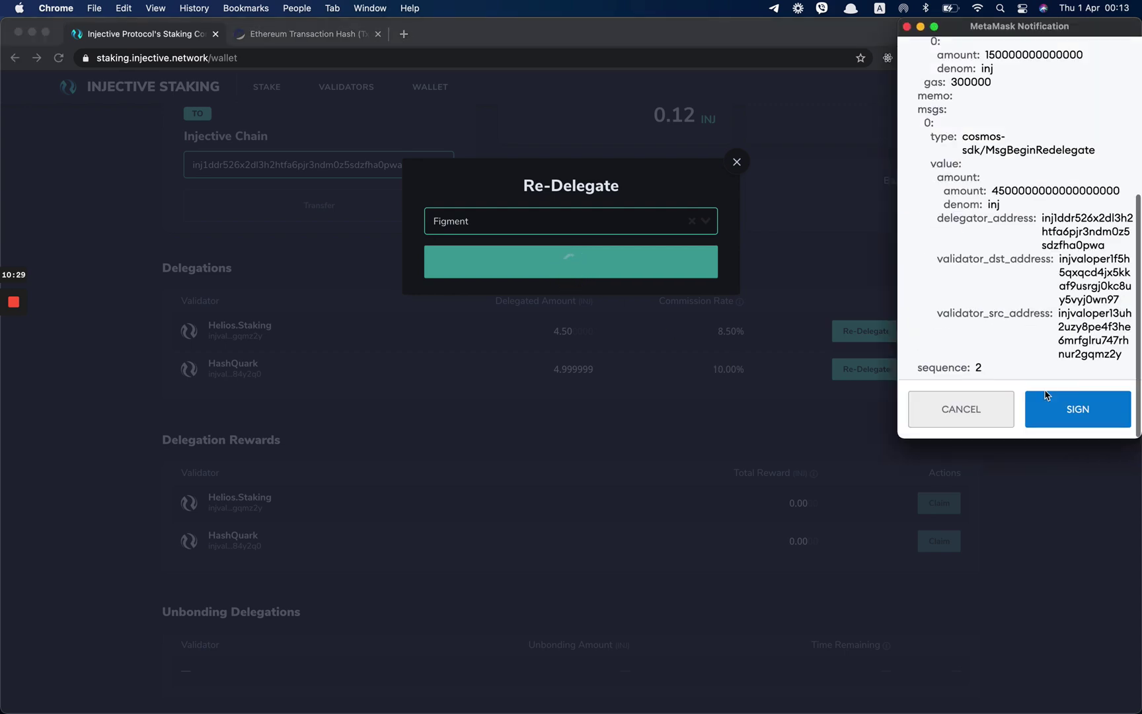
pyautogui.click(1086, 414)
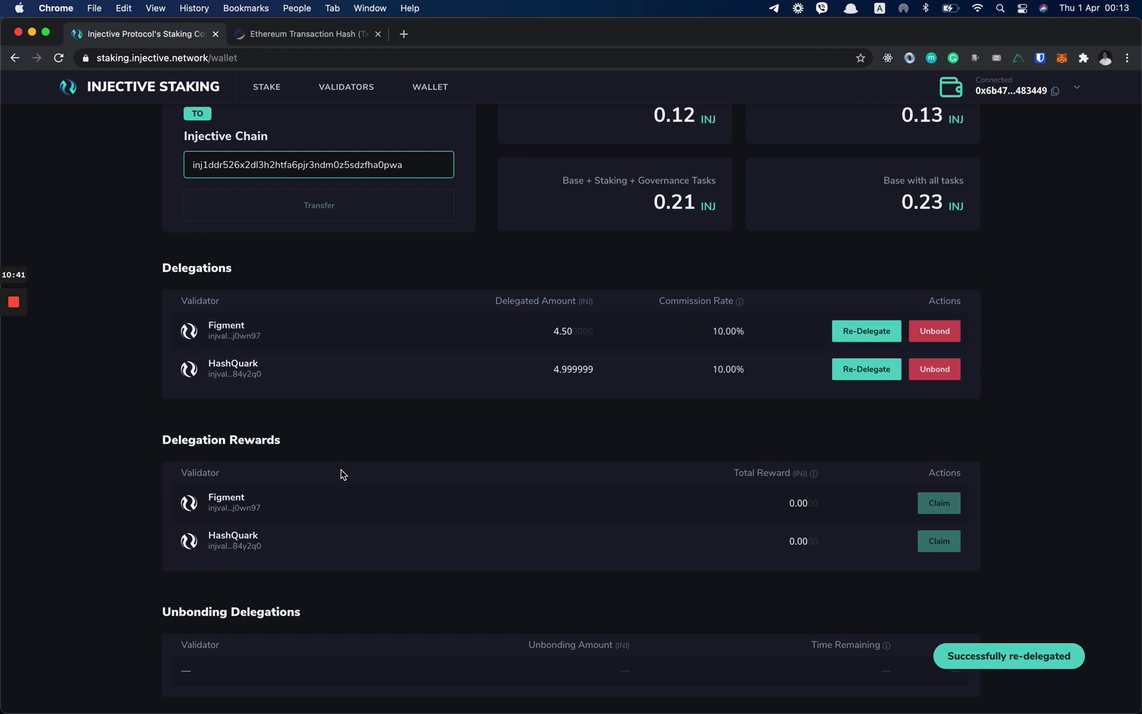
pyautogui.scroll(-3, 286, 517)
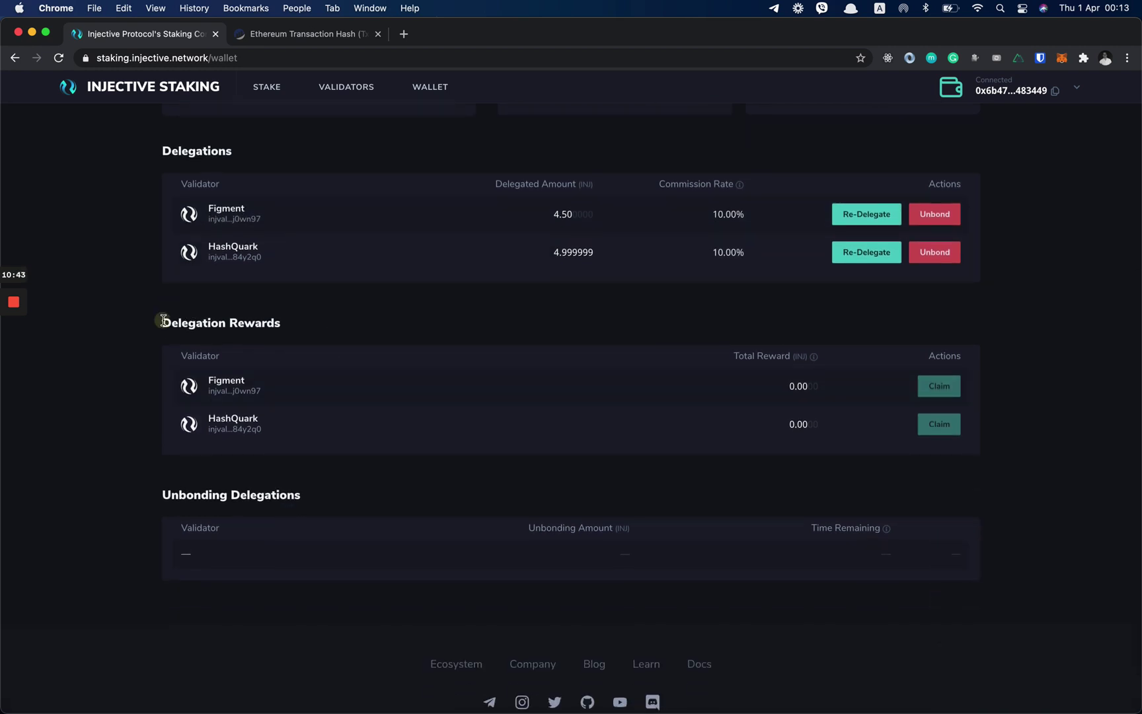
# - Point out Delegation Rewards, then the calculator's claim, re-delegate and un-bond task on the home page
pyautogui.moveTo(163, 320); pyautogui.dragTo(289, 330)
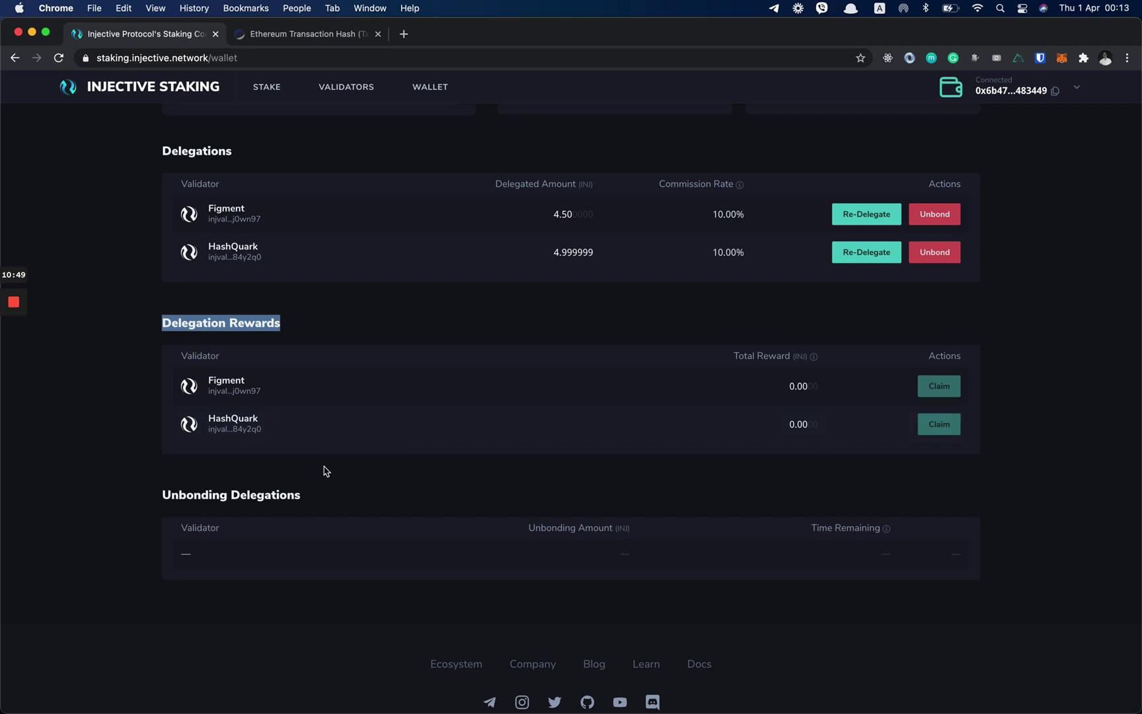
pyautogui.scroll(10, 324, 397)
pyautogui.click(210, 88)
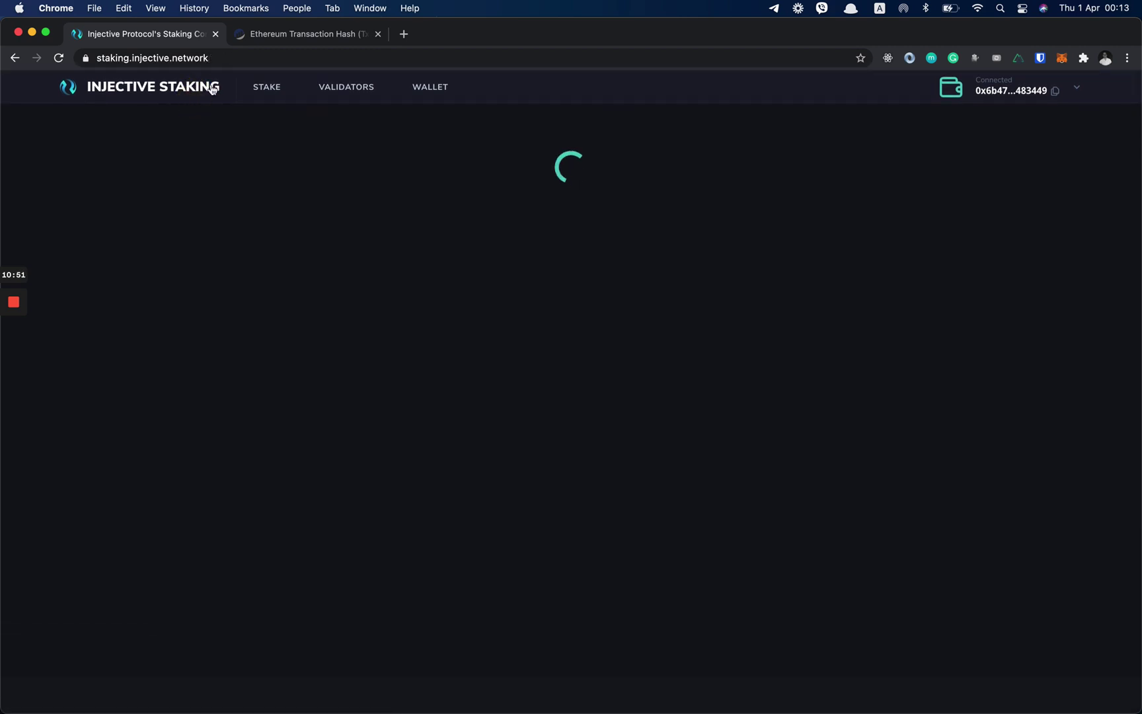
pyautogui.scroll(-5, 378, 457)
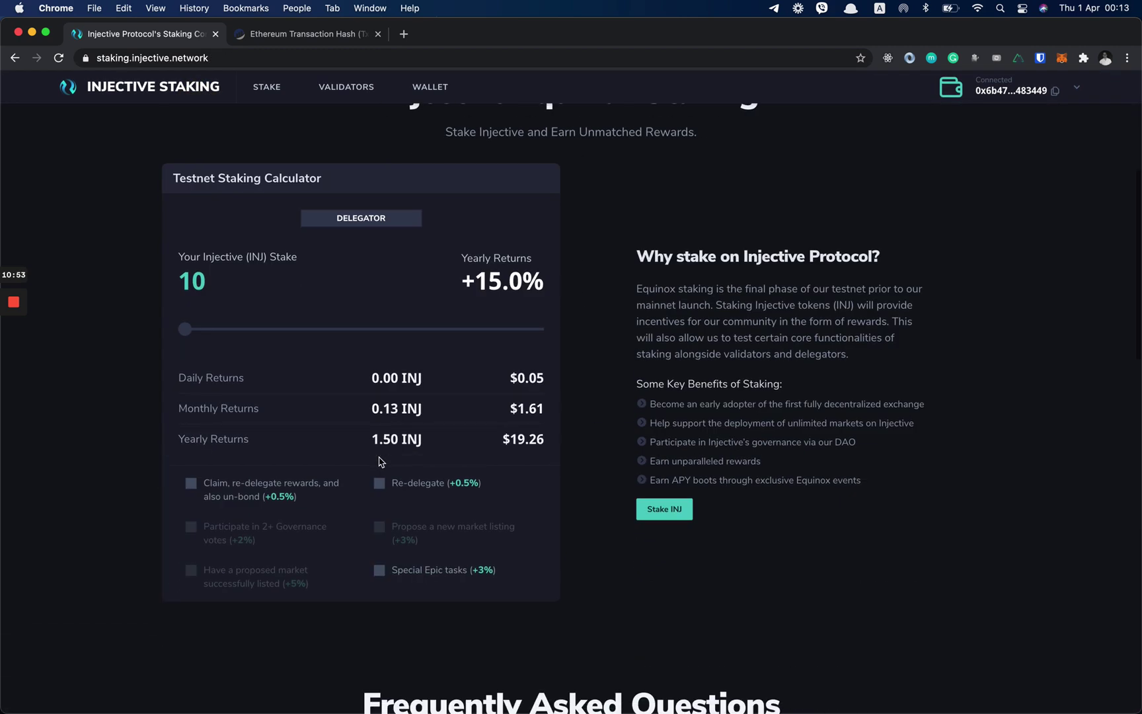
pyautogui.moveTo(262, 504); pyautogui.dragTo(204, 479)
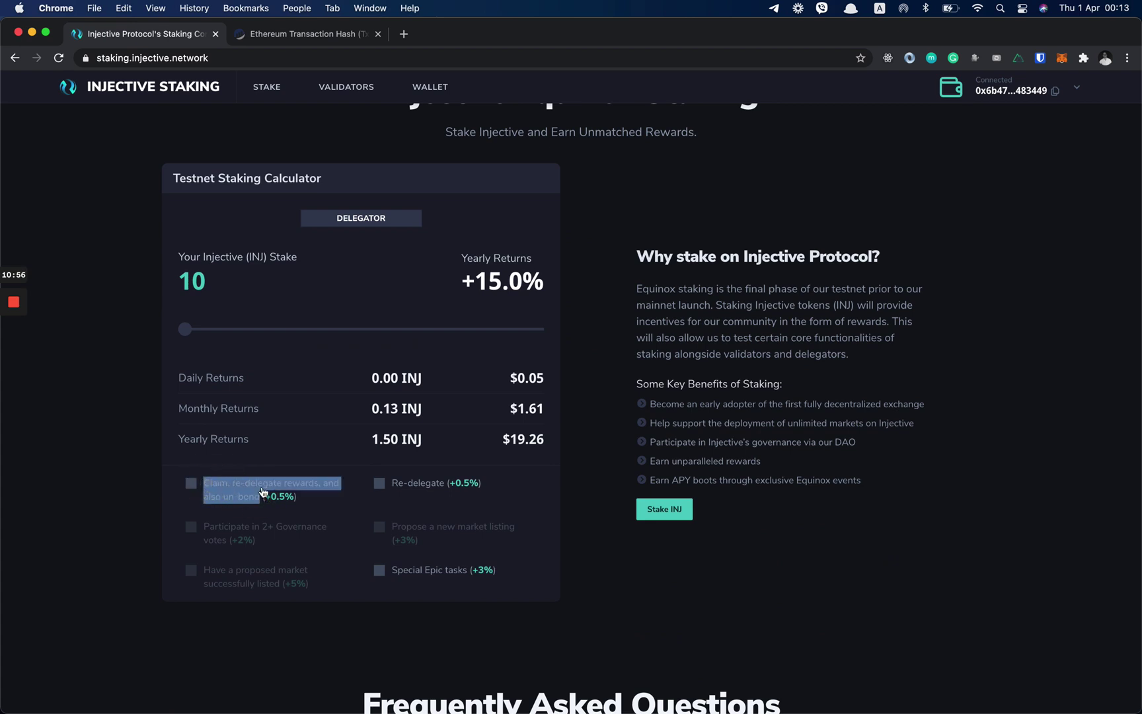
pyautogui.click(135, 508)
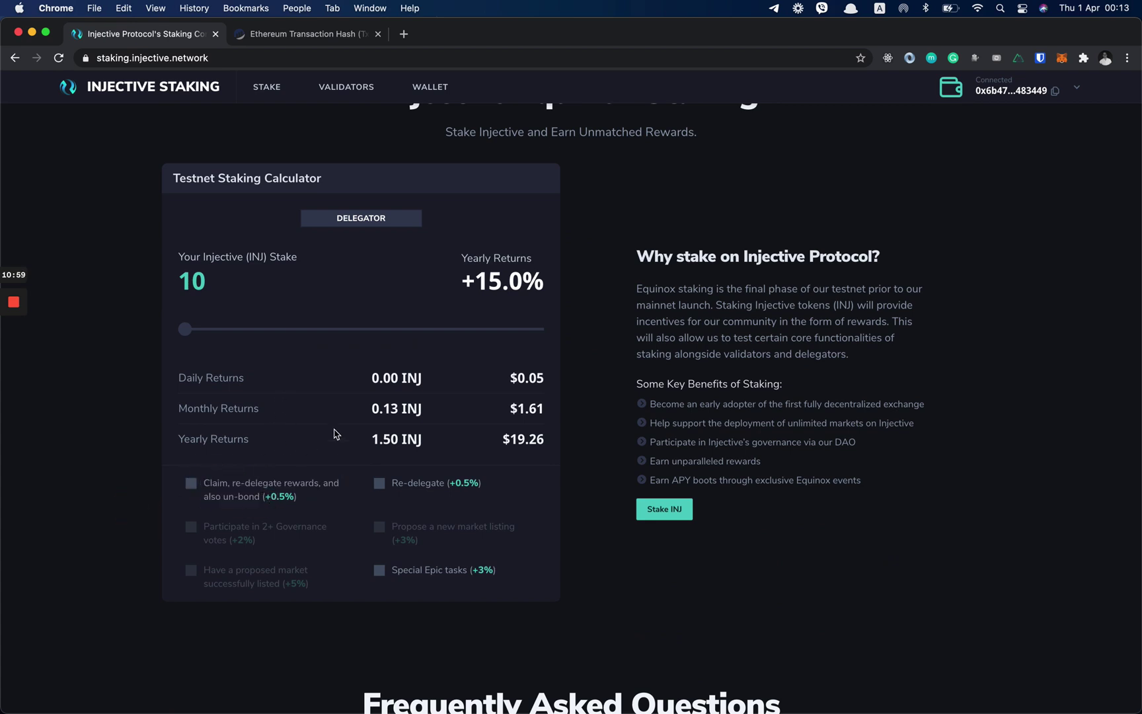
pyautogui.scroll(5, 370, 330)
# - Unbond the 4.50 INJ Figment delegation from the wallet page and sign the request
pyautogui.click(441, 96)
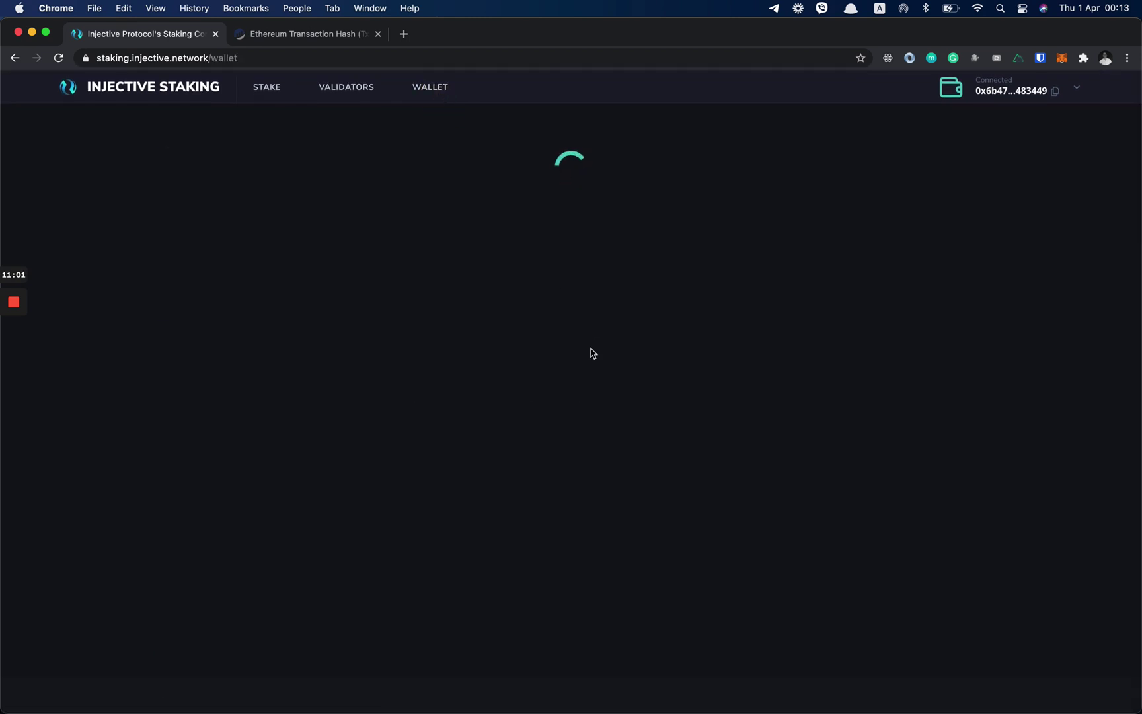
pyautogui.scroll(-5, 651, 456)
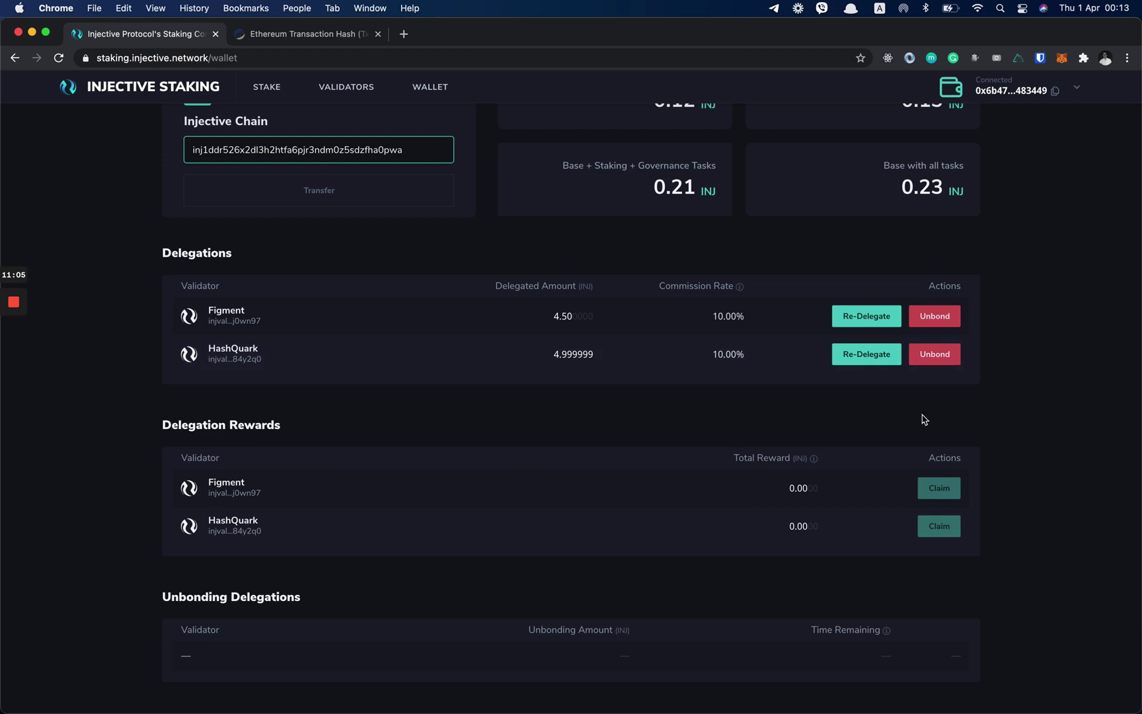
pyautogui.click(944, 320)
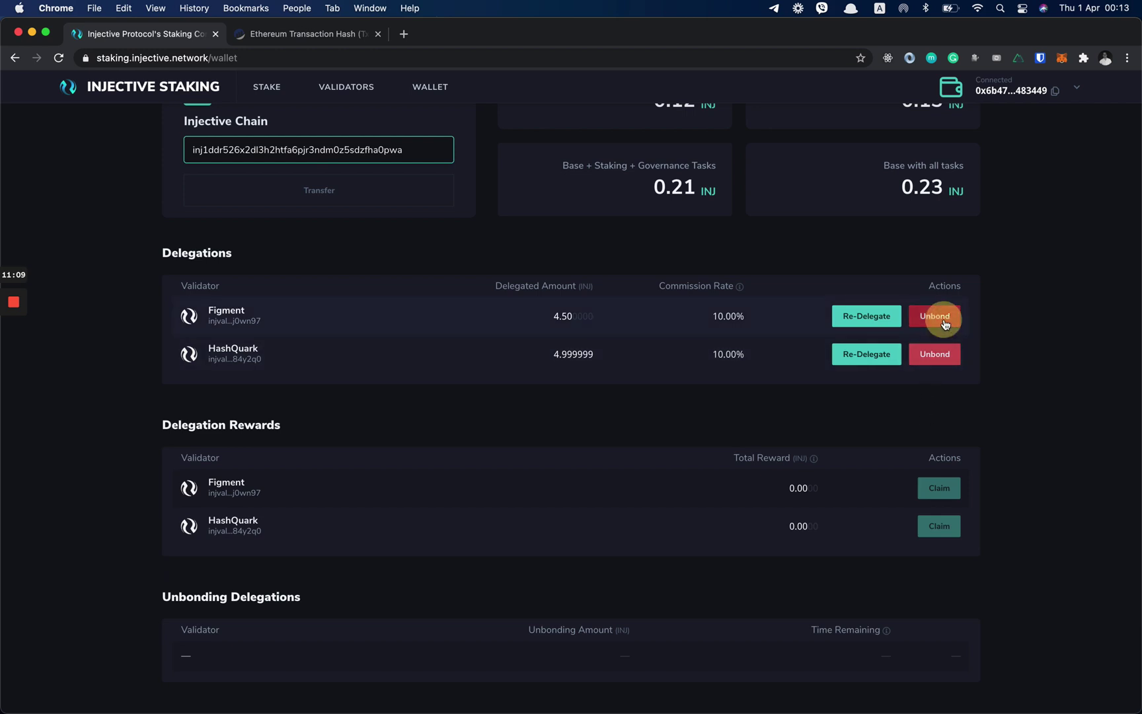
pyautogui.scroll(-5, 1027, 326)
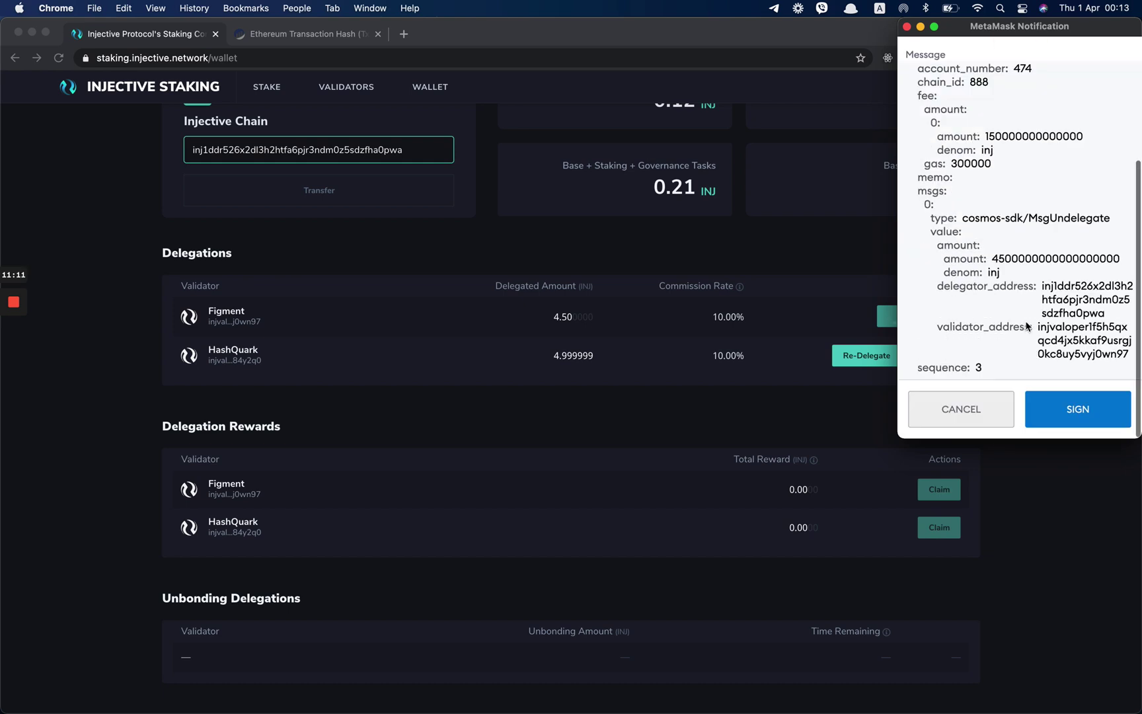
pyautogui.click(1042, 411)
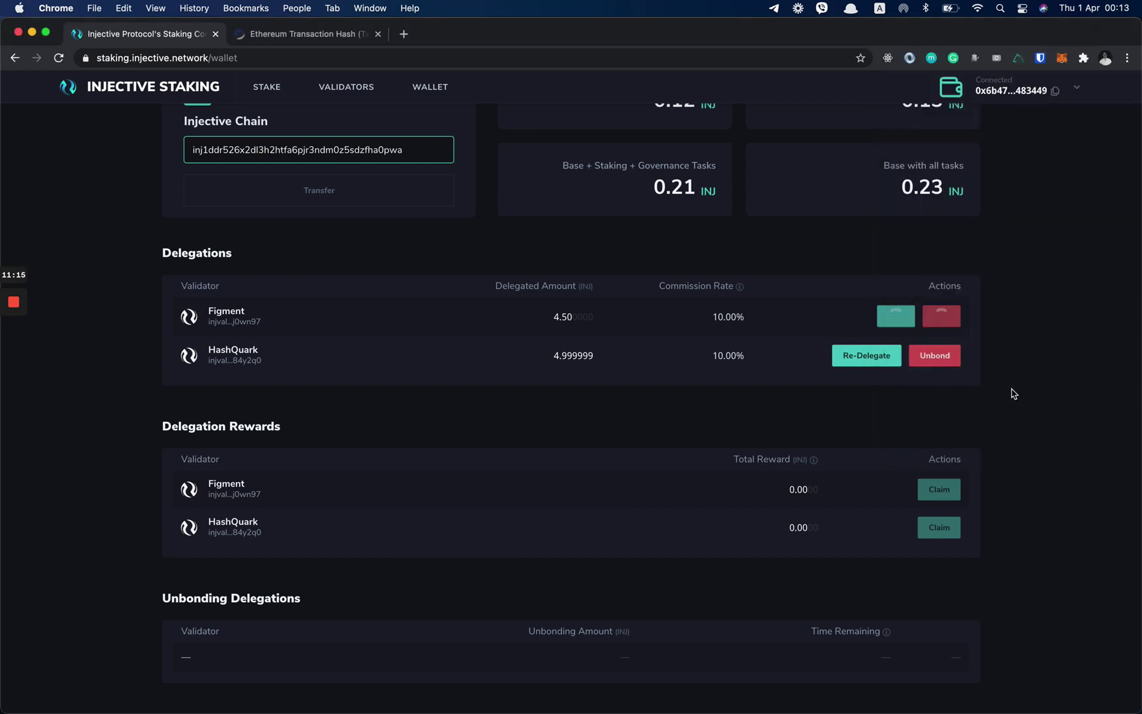
# - Point out the new entry under Unbonding Delegations
pyautogui.scroll(-3, 1012, 393)
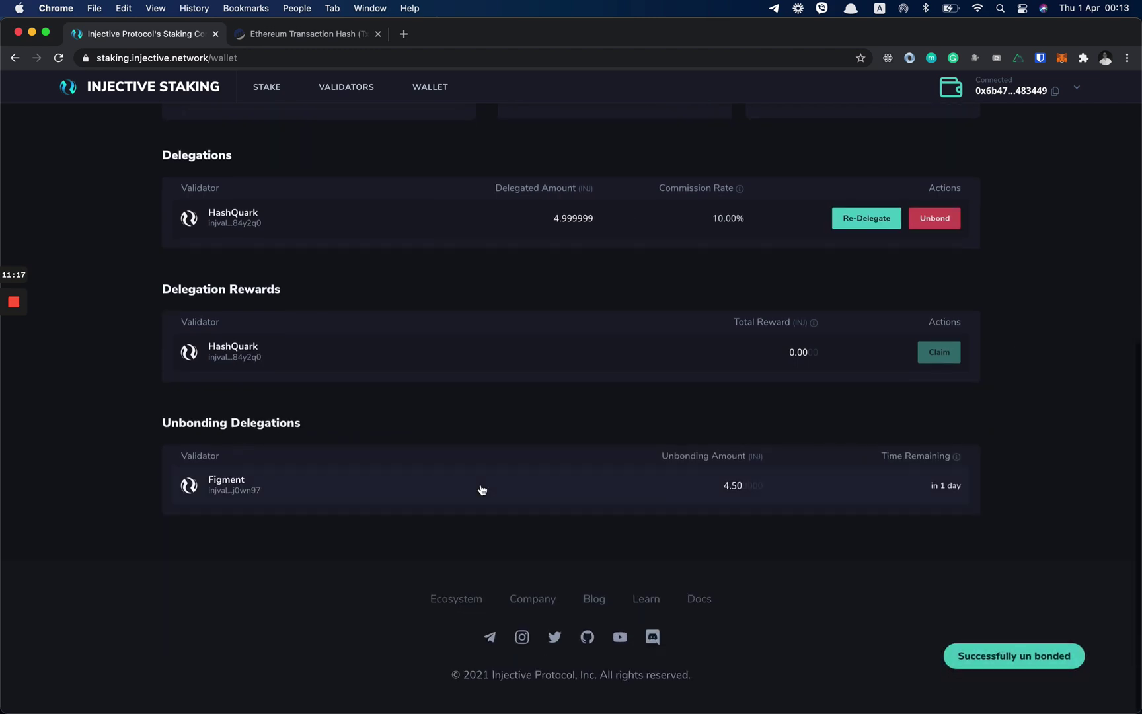
pyautogui.moveTo(163, 423); pyautogui.dragTo(351, 434)
pyautogui.click(327, 423)
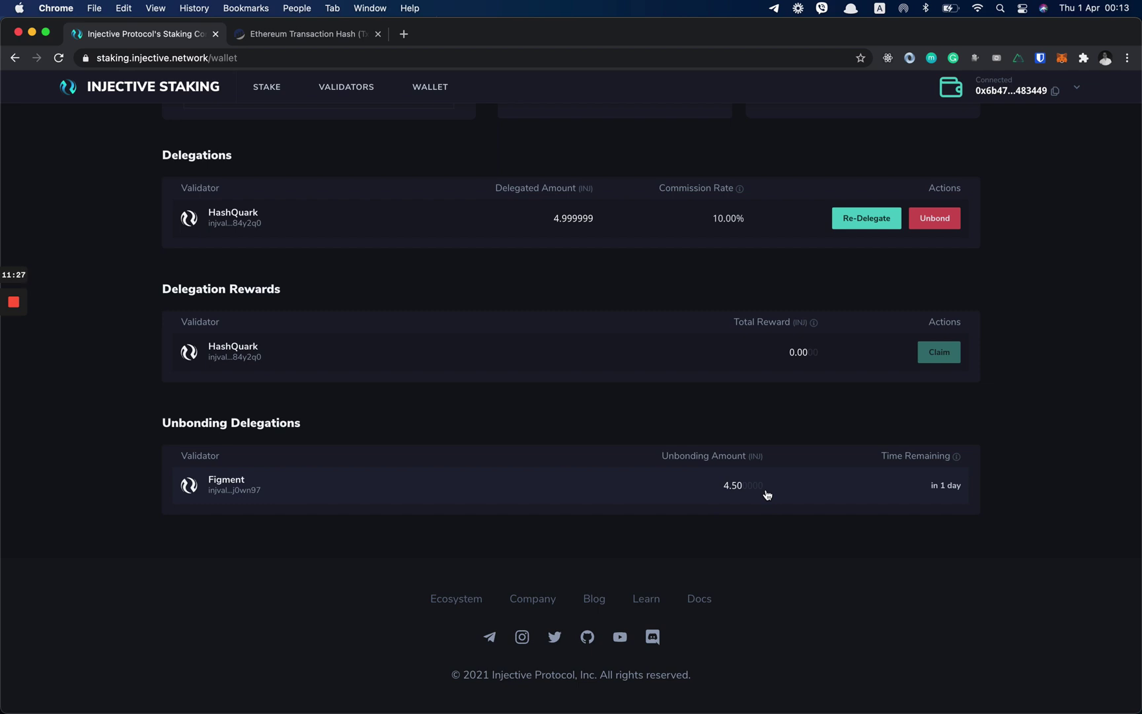
pyautogui.scroll(10, 643, 417)
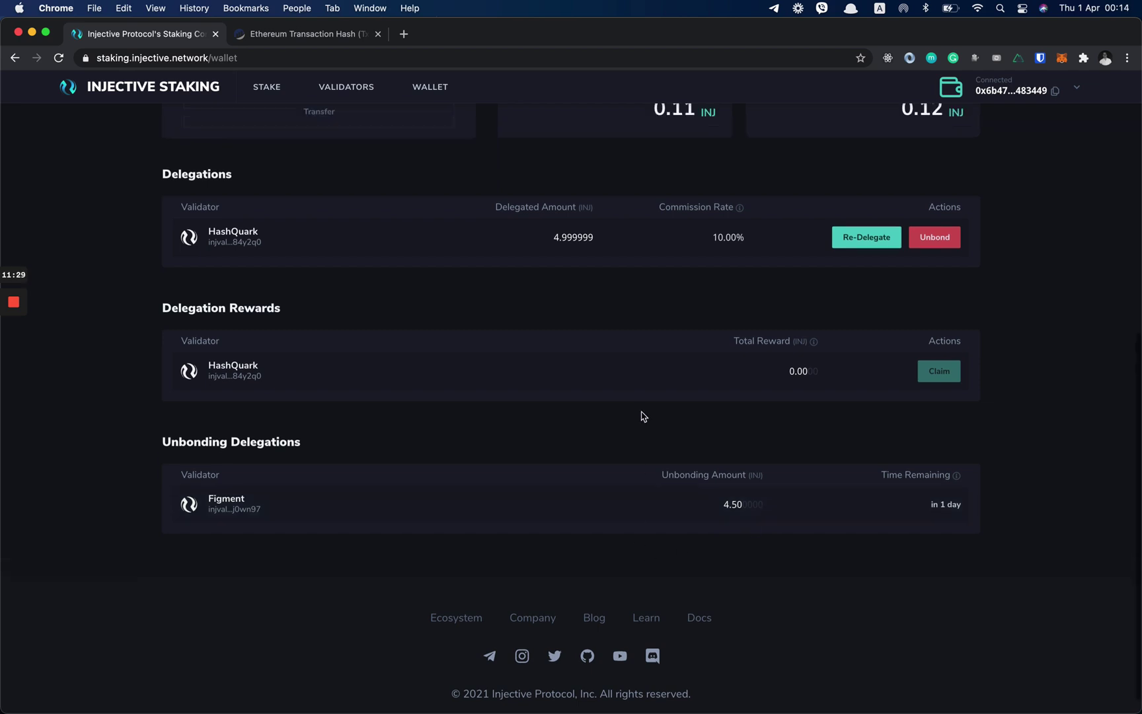
pyautogui.click(209, 91)
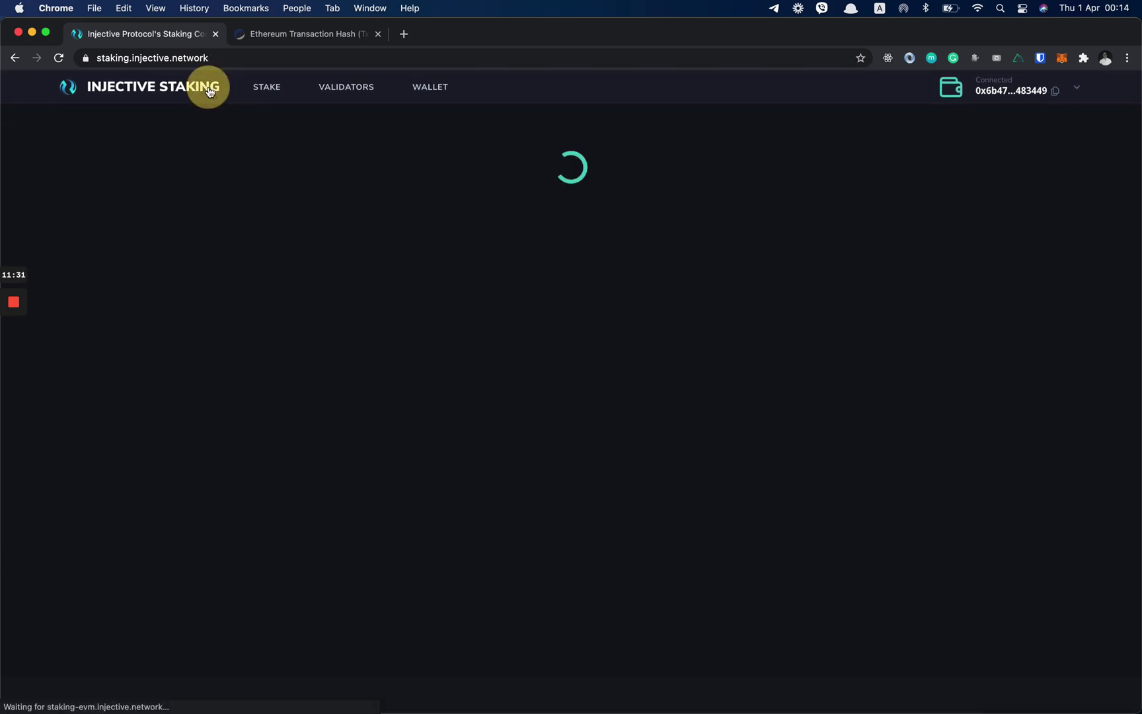
pyautogui.scroll(-5, 347, 497)
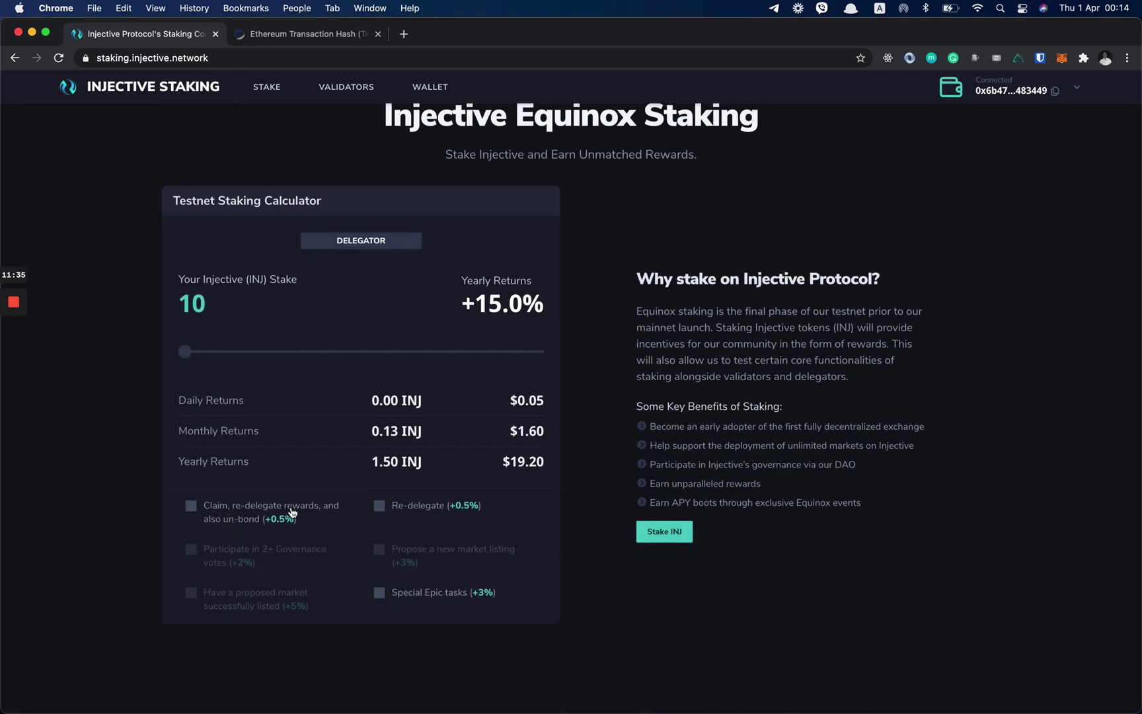
pyautogui.scroll(5, 350, 298)
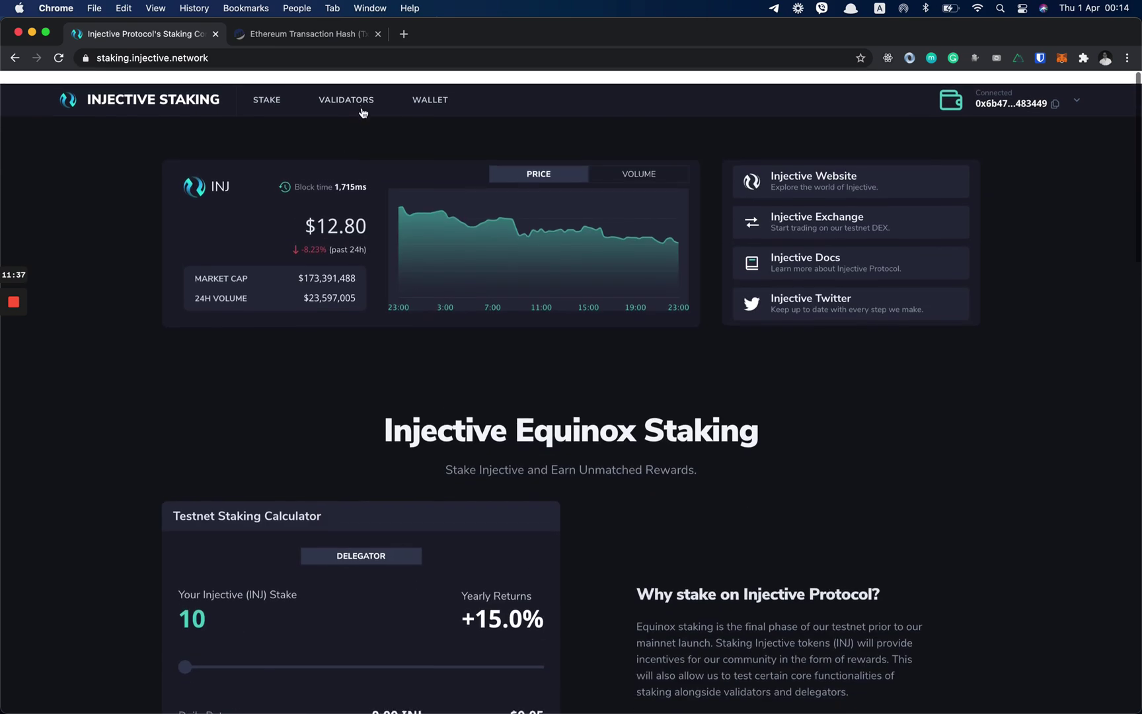
pyautogui.click(430, 86)
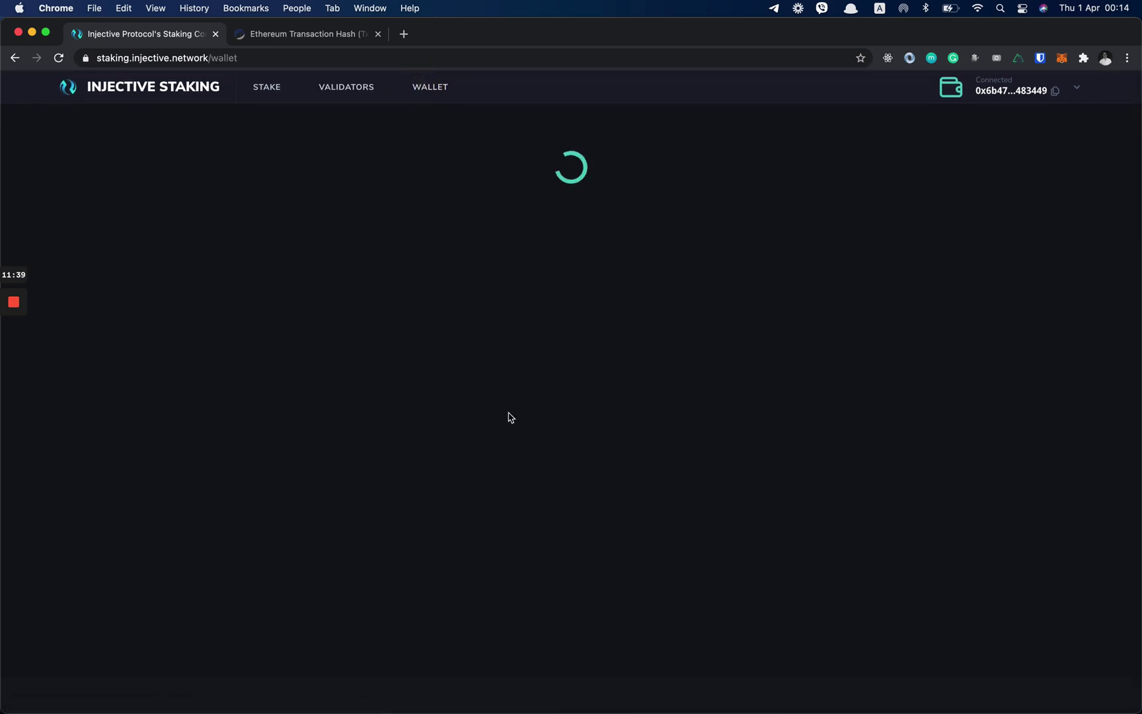
pyautogui.scroll(-6, 509, 413)
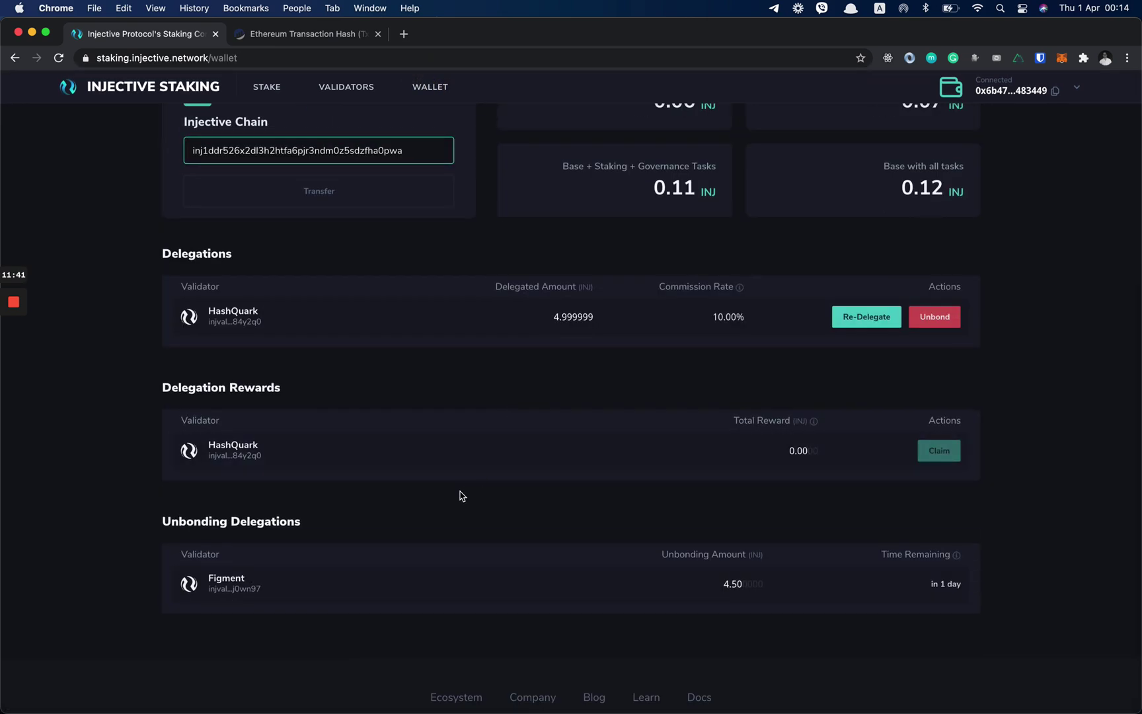
pyautogui.moveTo(163, 388); pyautogui.dragTo(370, 391)
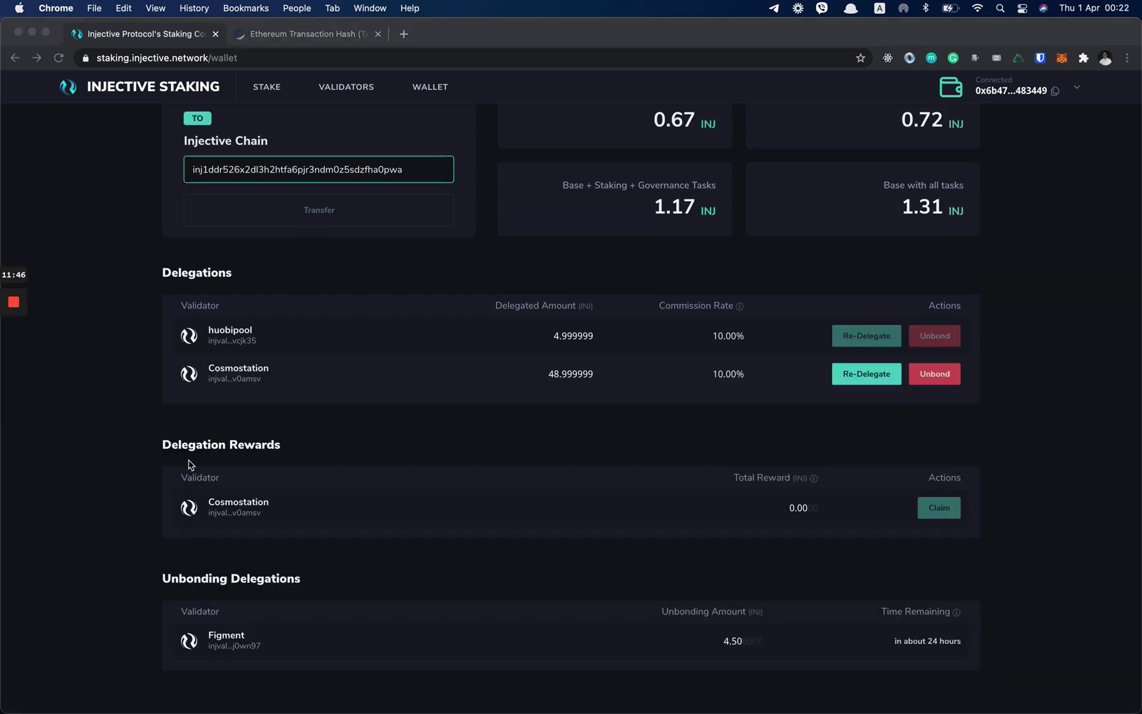
pyautogui.click(268, 509)
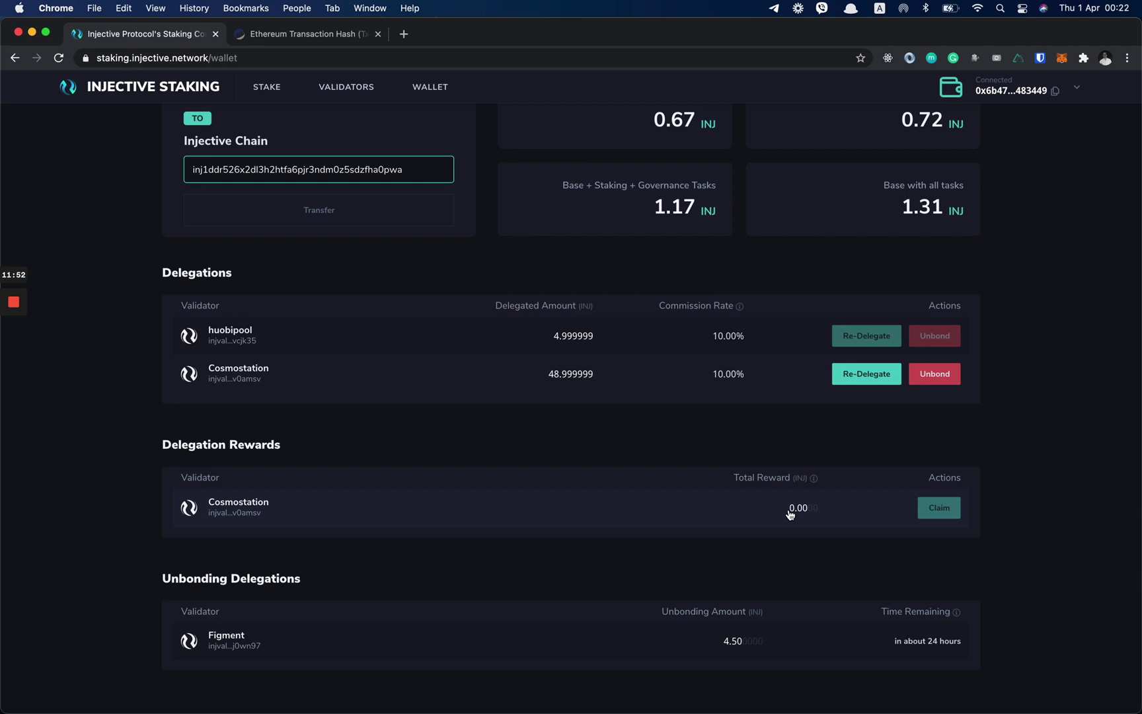
pyautogui.click(935, 516)
pyautogui.scroll(5, 370, 251)
# - Tick the claim/re-delegate/un-bond and Re-delegate tasks, lifting yearly returns to +16.0%
pyautogui.click(204, 89)
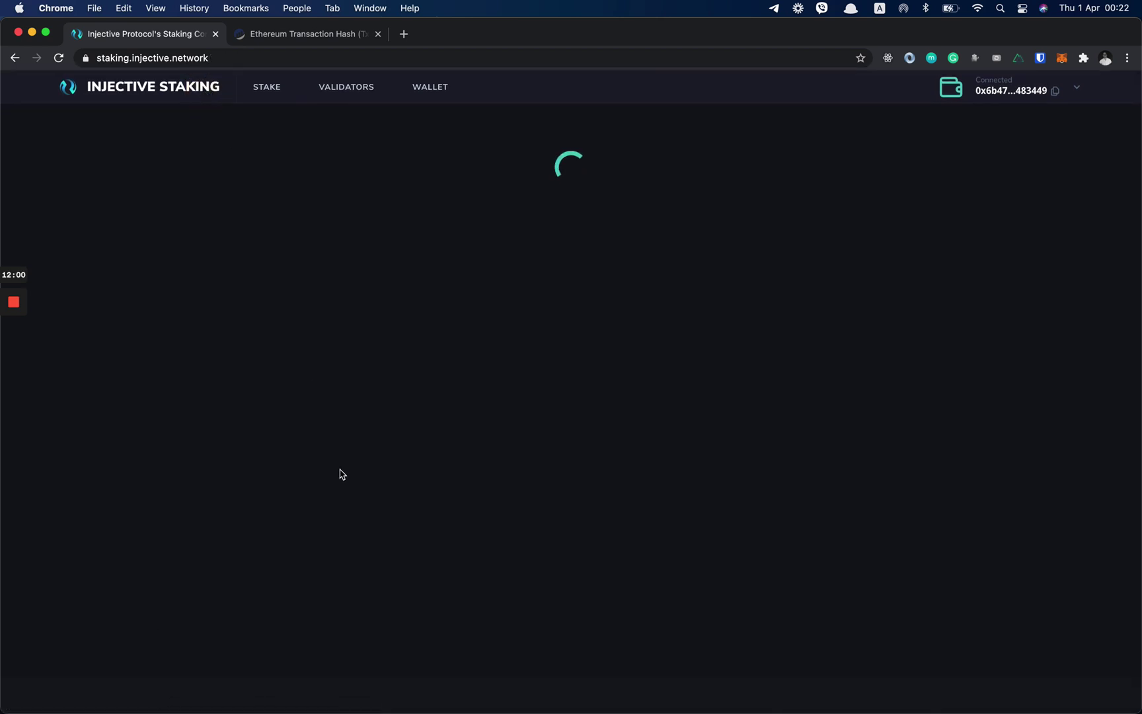
pyautogui.scroll(-5, 396, 567)
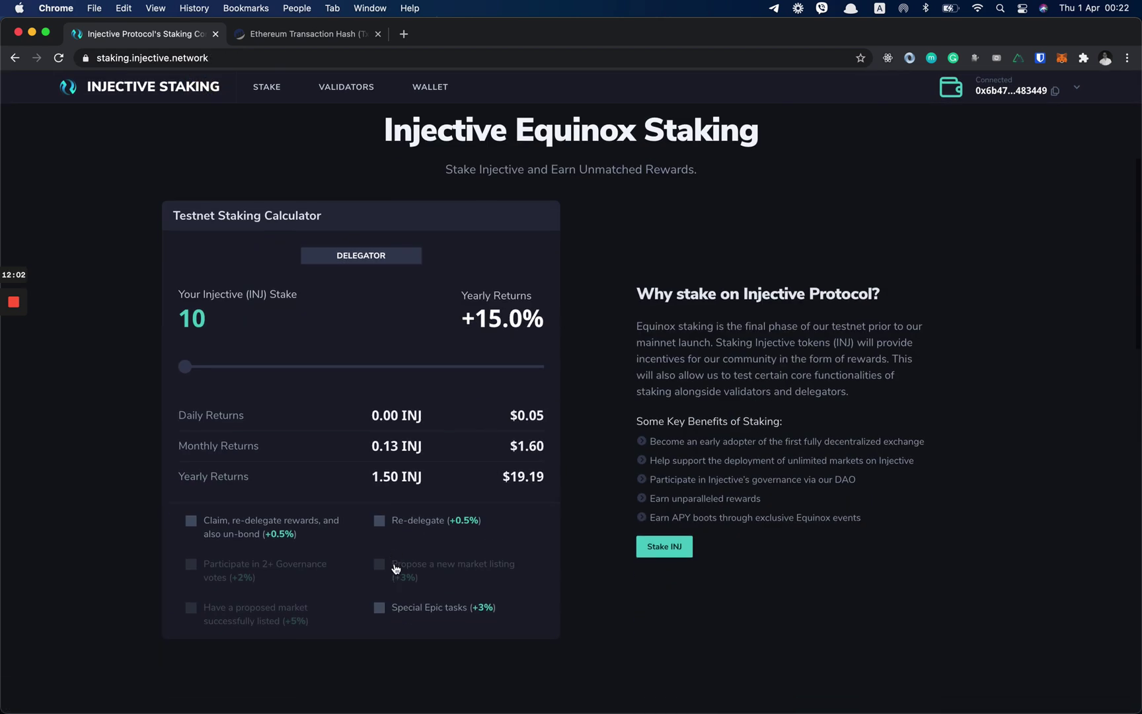
pyautogui.click(246, 522)
pyautogui.click(397, 522)
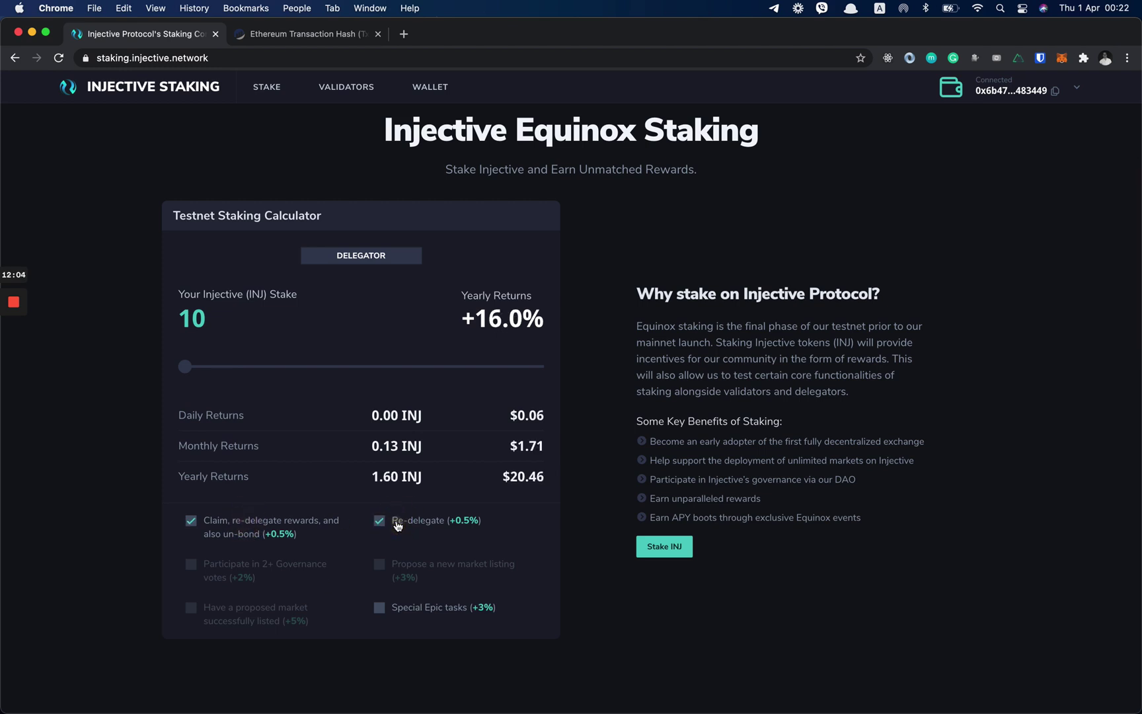
pyautogui.moveTo(463, 319); pyautogui.dragTo(541, 316)
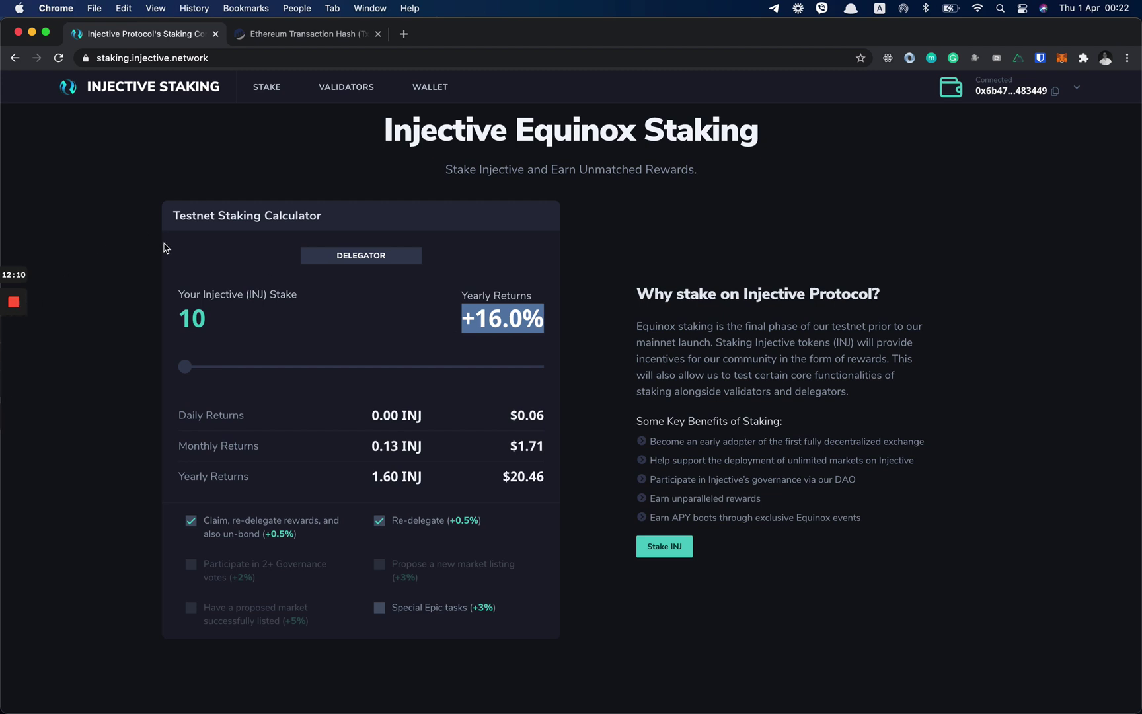
pyautogui.moveTo(2, 296)
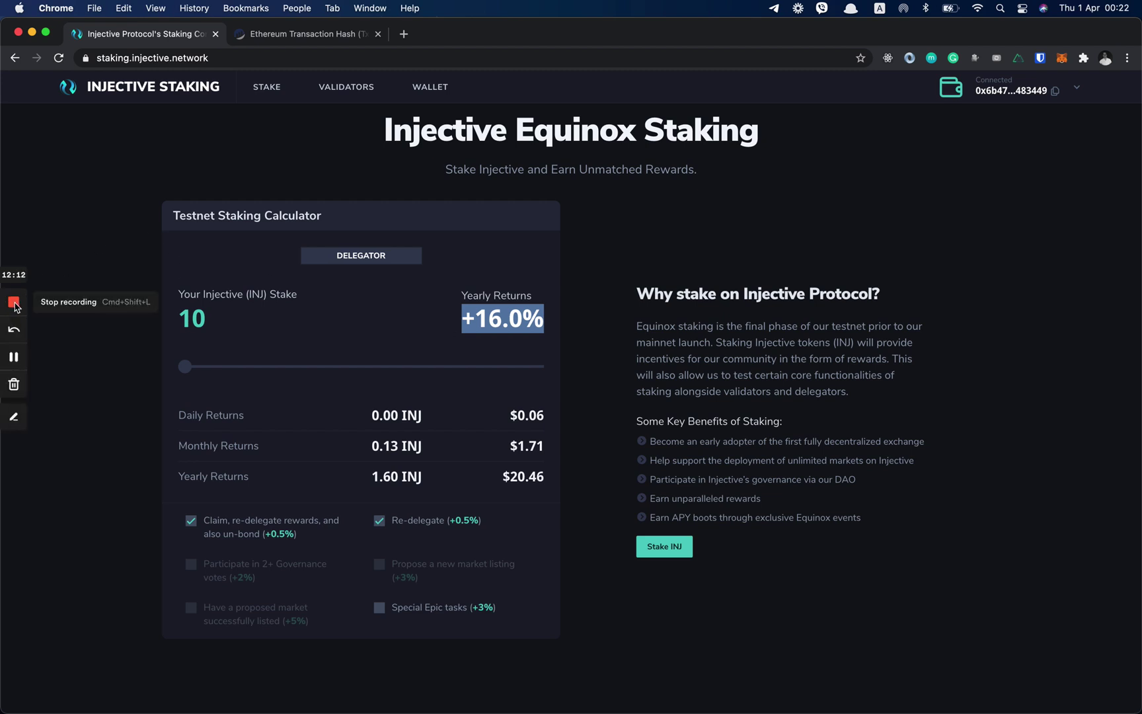